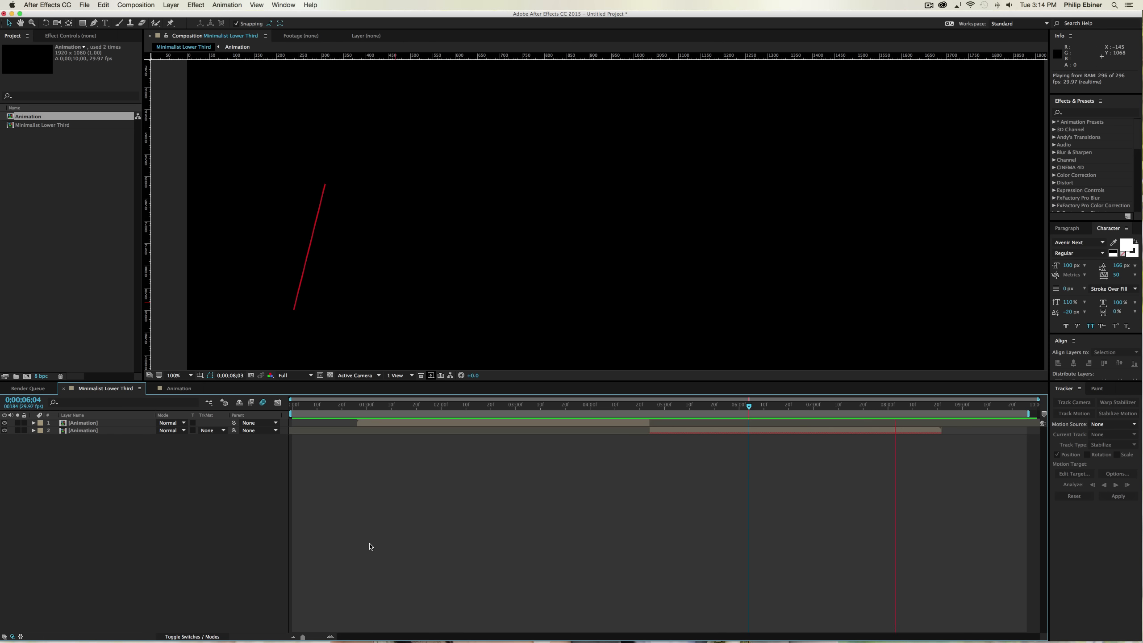
# Step: Stop the preview, switch to Chrome, play the Minimalist Lower Third preview video and skip ahead in it
pyautogui.press('space')
pyautogui.press('shift+super+2')
pyautogui.press('super+Tab')
pyautogui.press('super+Tab')
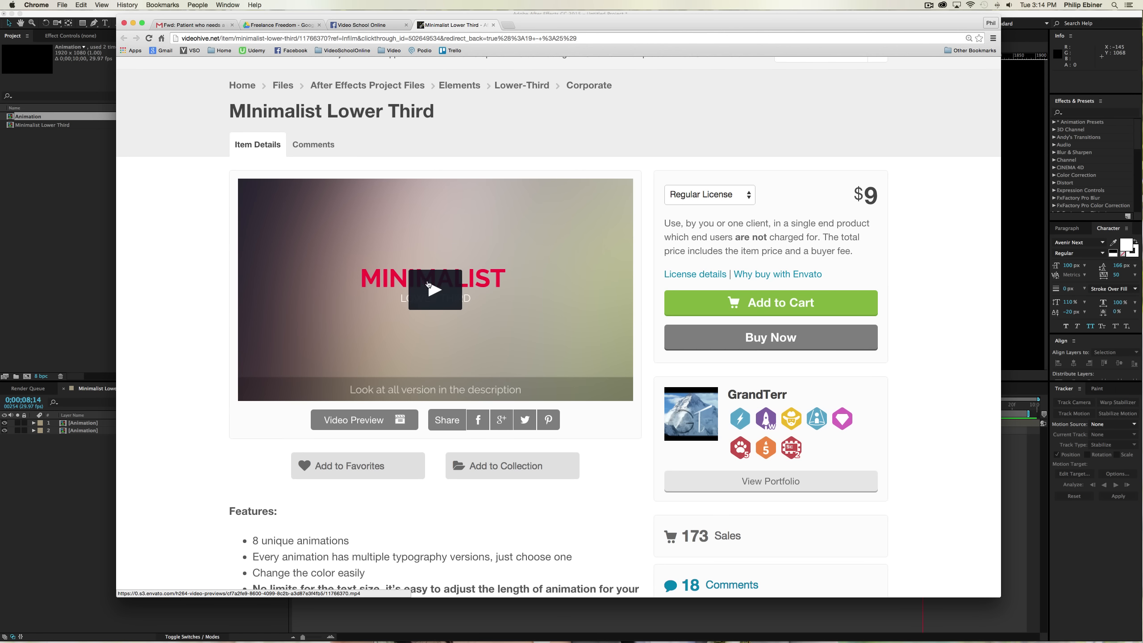
pyautogui.click(433, 278)
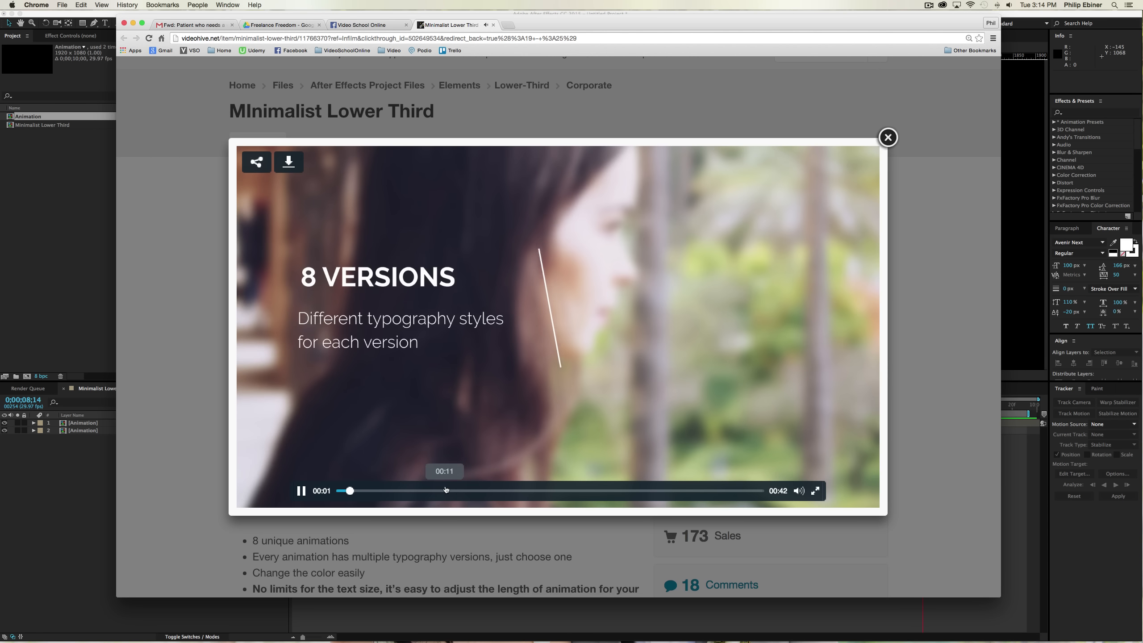
pyautogui.click(482, 490)
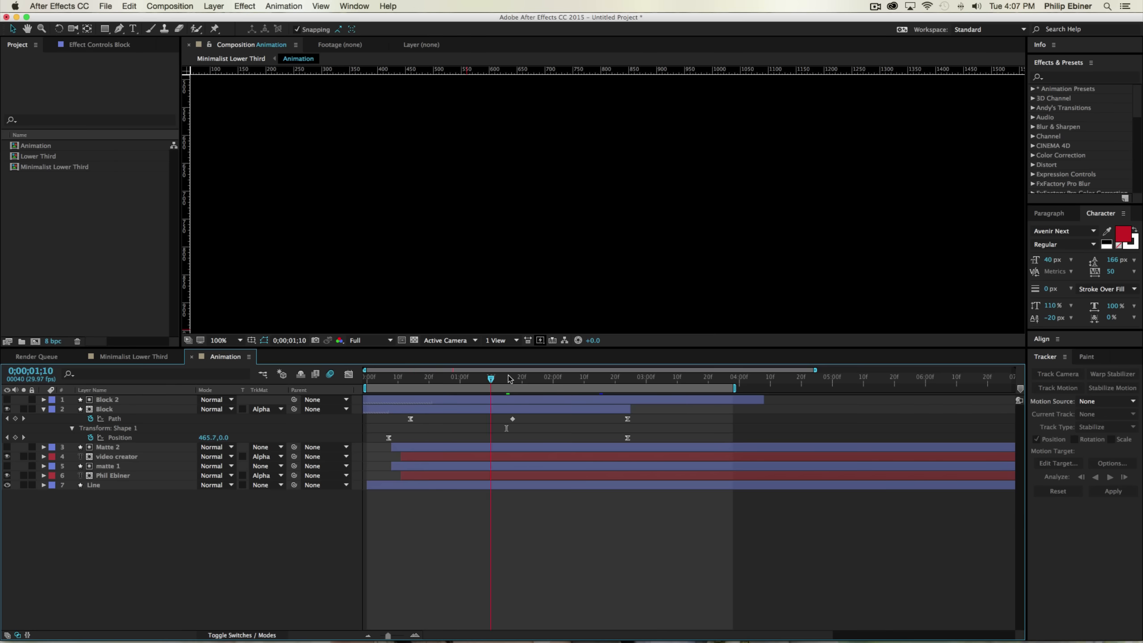
# Step: Create a new composition named Minimalist and fit it to the viewer
pyautogui.moveTo(531, 380); pyautogui.dragTo(616, 381)
pyautogui.click(43, 226)
pyautogui.click(35, 341)
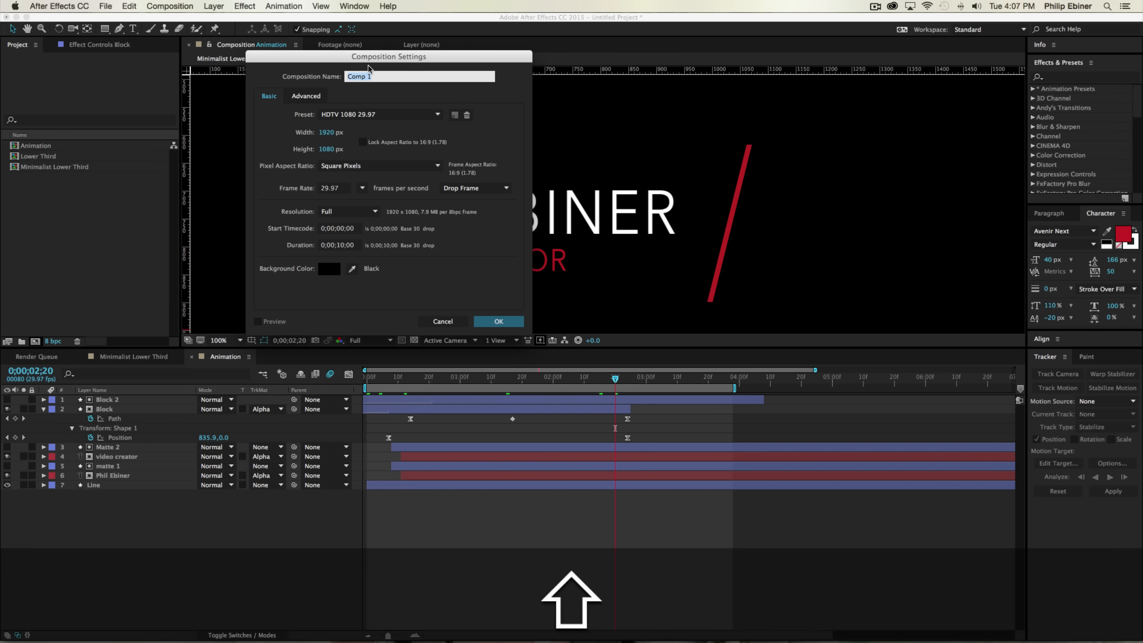
pyautogui.write('Minimalist')
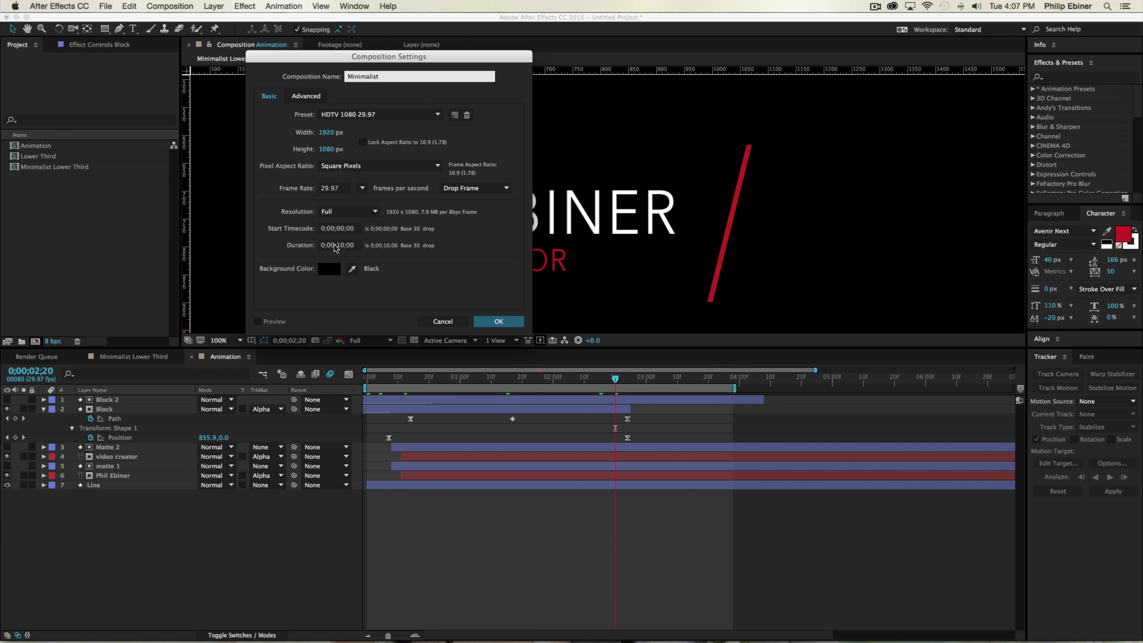
pyautogui.click(489, 319)
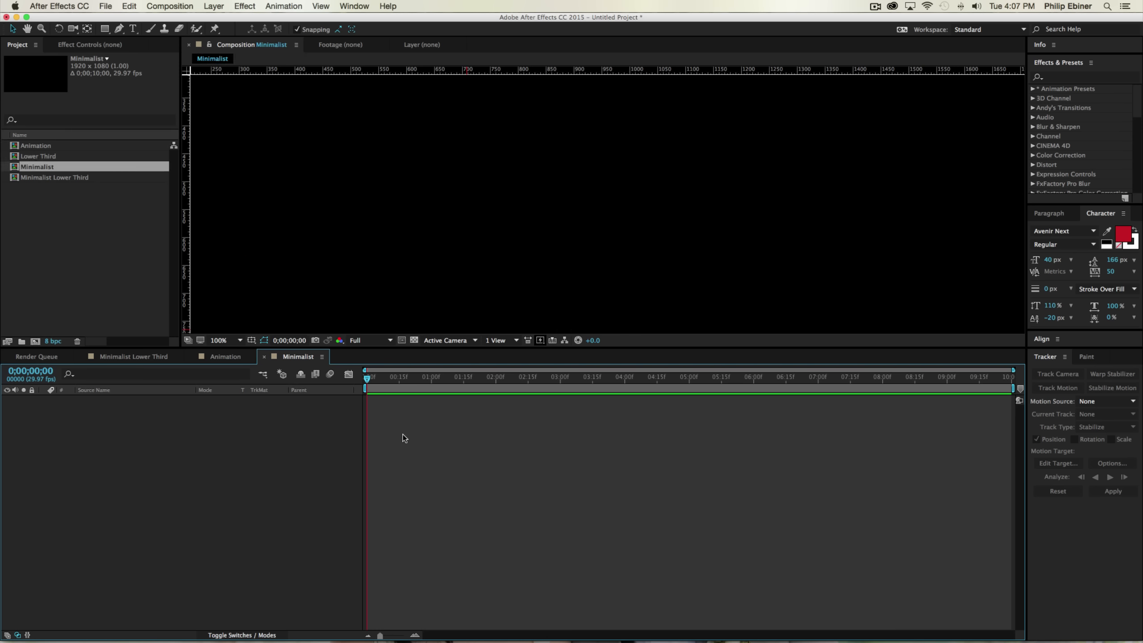
pyautogui.click(225, 340)
pyautogui.click(248, 360)
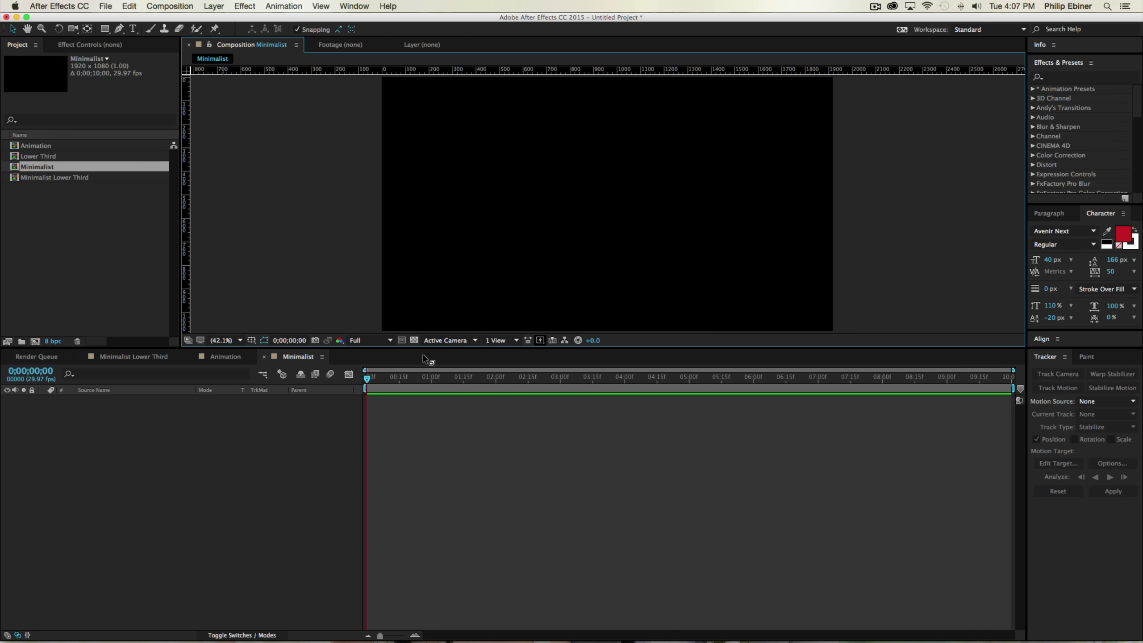
# Step: Examine the finished animation in the Minimalist Lower Third composition and return to the Minimalist composition
pyautogui.press('v')
pyautogui.click(101, 357)
pyautogui.moveTo(404, 378); pyautogui.dragTo(659, 391)
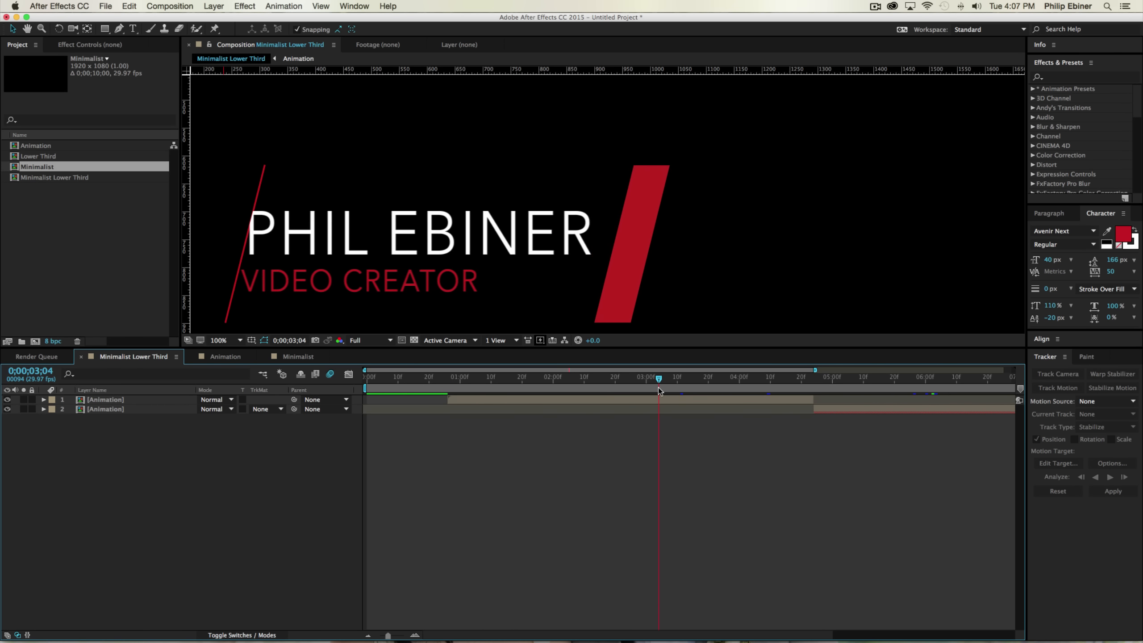
pyautogui.click(306, 357)
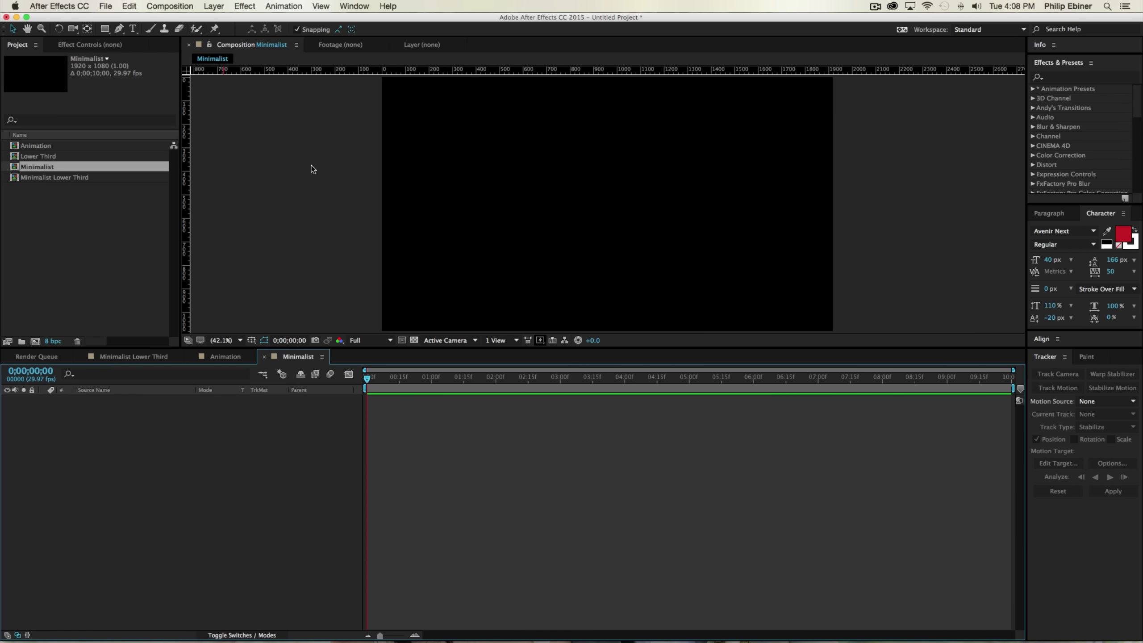
# Step: Set up the Pen tool with a 3 px stroke and no fill
pyautogui.click(119, 29)
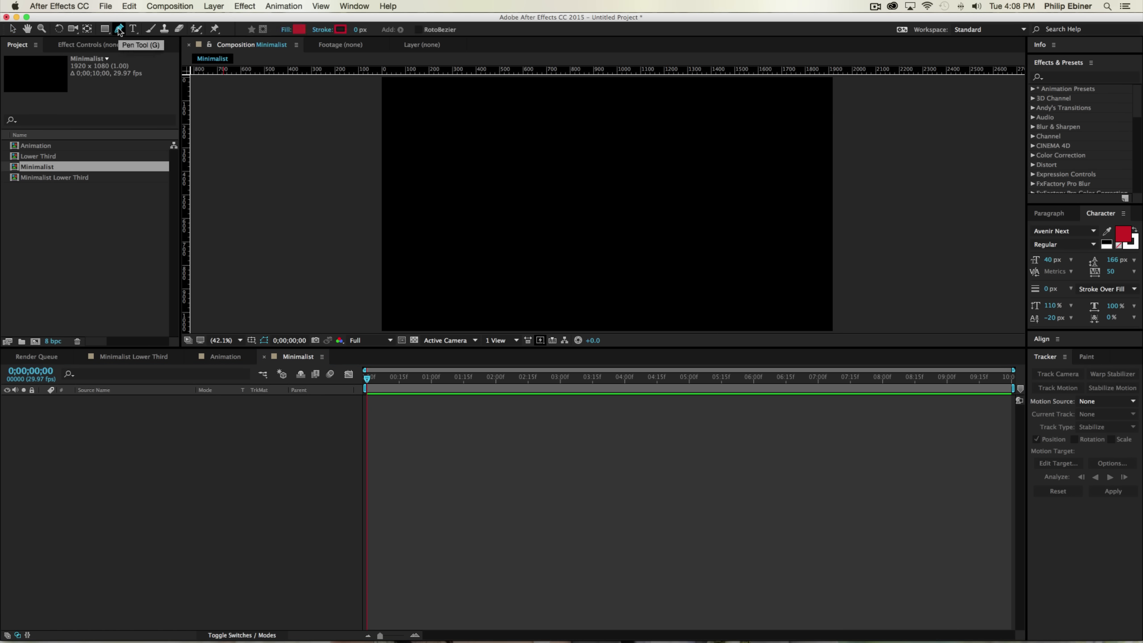
pyautogui.click(354, 29)
pyautogui.write('3')
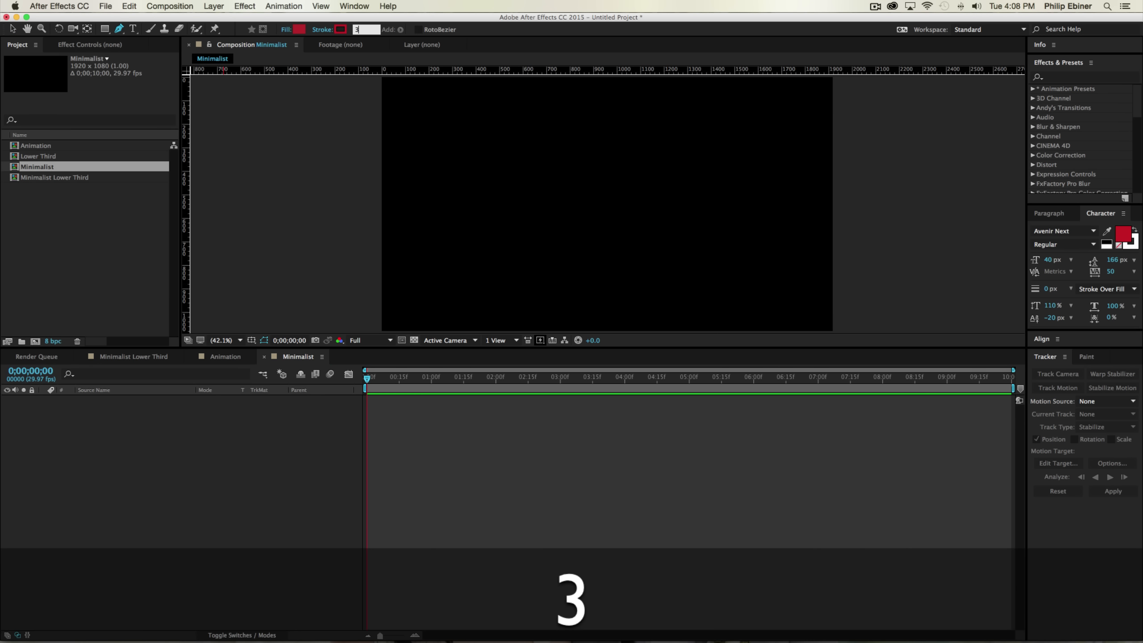
pyautogui.click(286, 29)
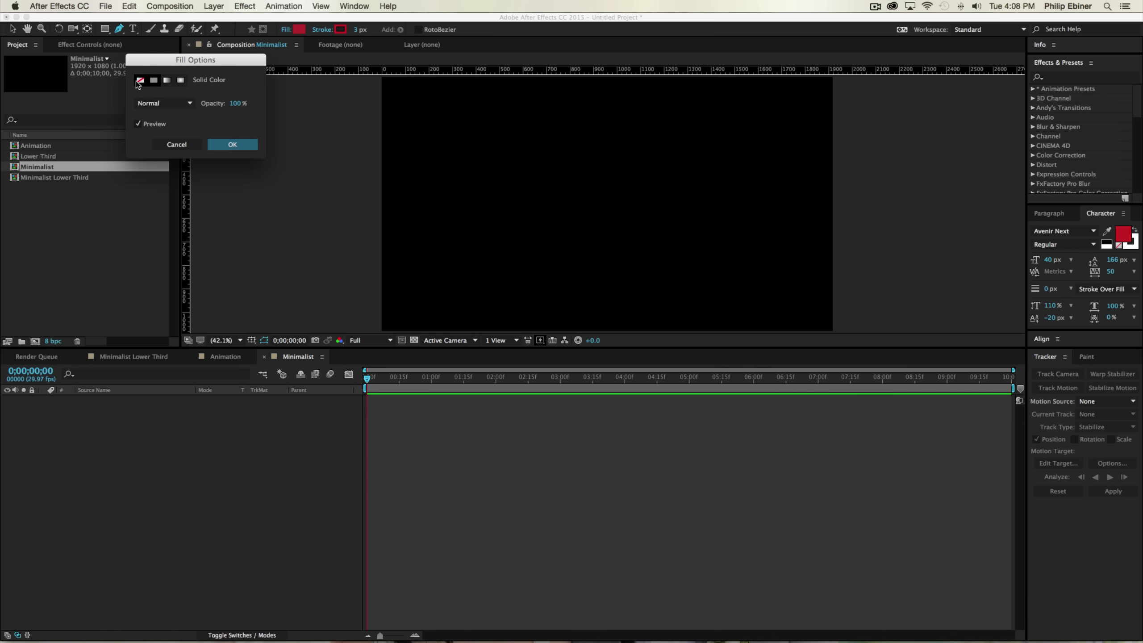
pyautogui.click(140, 80)
pyautogui.click(232, 143)
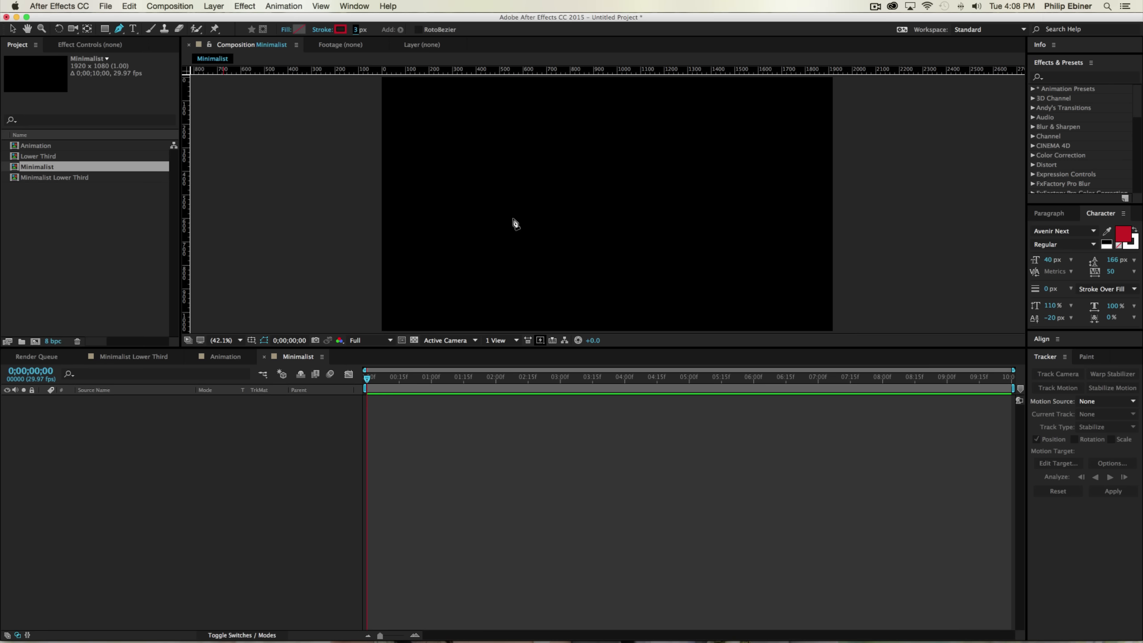
# Step: Draw a slanted straight line, leaning to the right, in the lower-left area of the composition
pyautogui.click(419, 293)
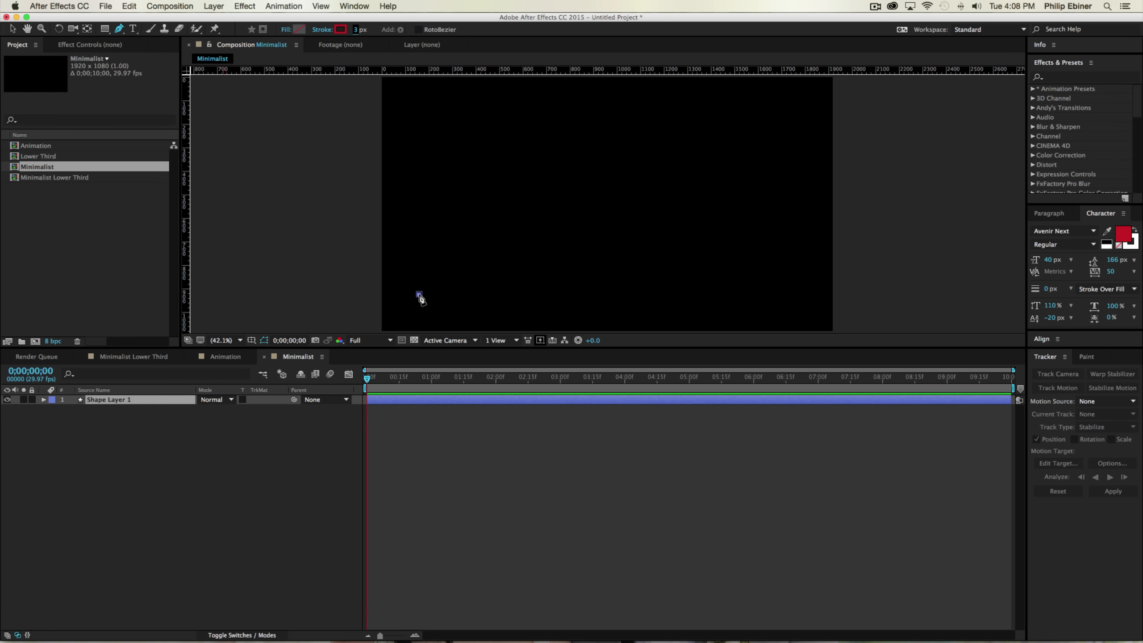
pyautogui.click(432, 232)
pyautogui.click(442, 438)
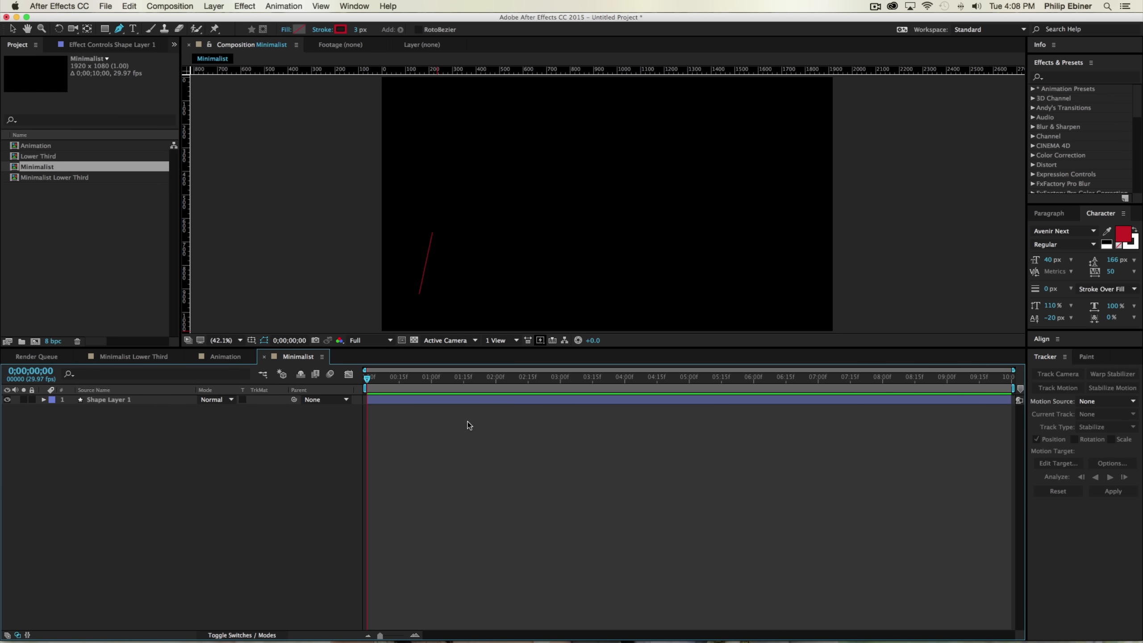
pyautogui.press('z')
pyautogui.click(470, 264)
pyautogui.press('space')
pyautogui.press('z')
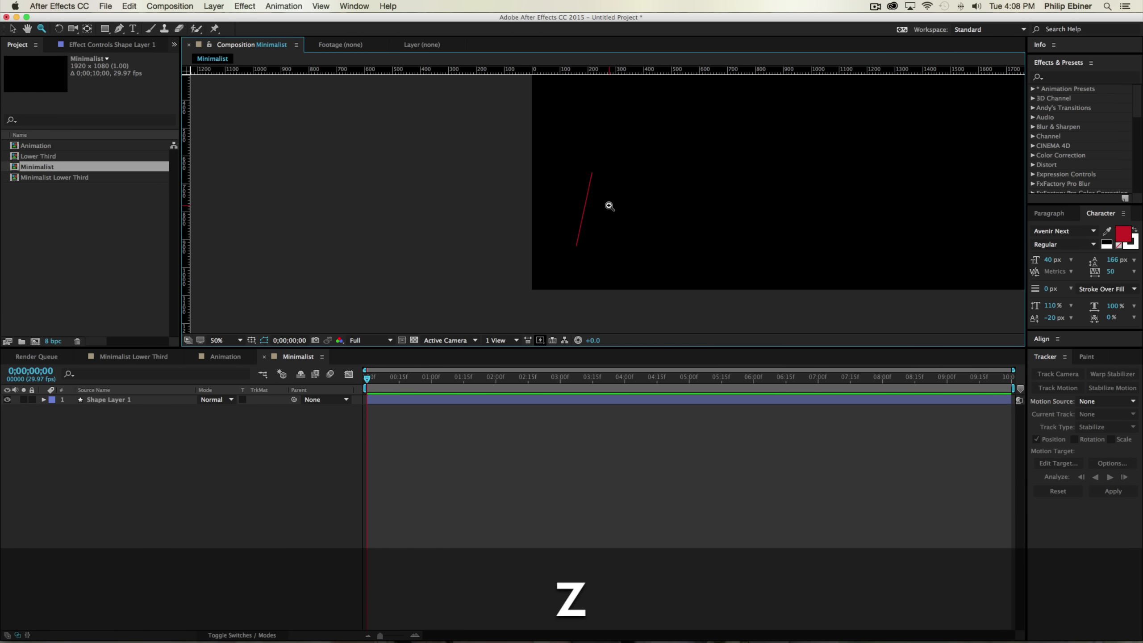
pyautogui.click(607, 204)
pyautogui.press('space')
pyautogui.moveTo(620, 204); pyautogui.dragTo(420, 196)
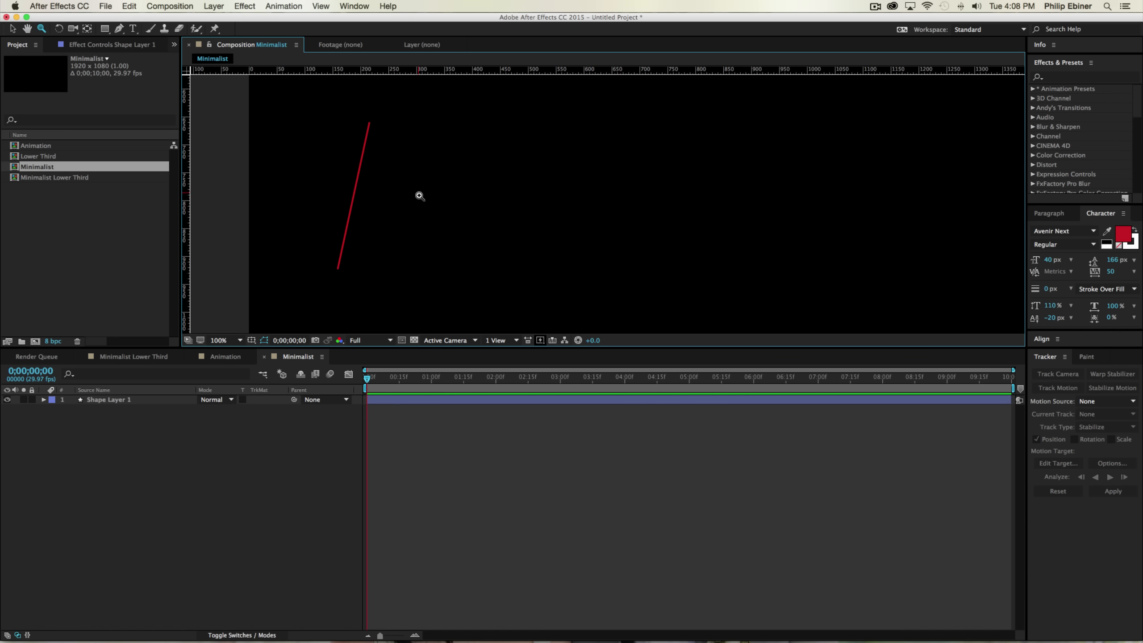
# Step: Rename the shape layer as Line
pyautogui.click(392, 402)
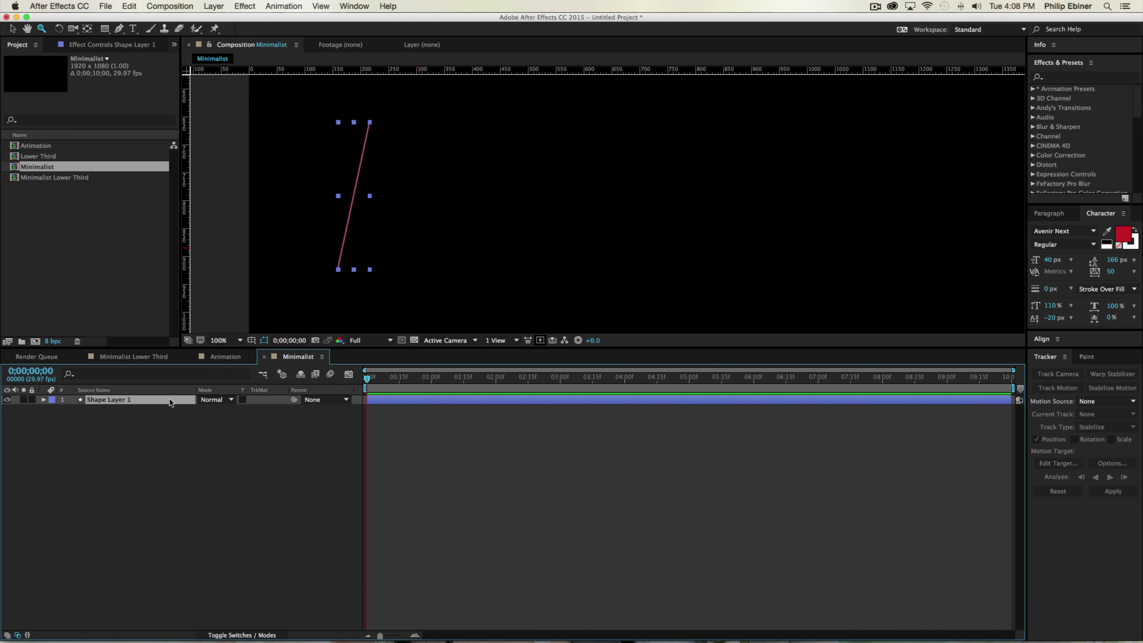
pyautogui.press('Return')
pyautogui.write('Line')
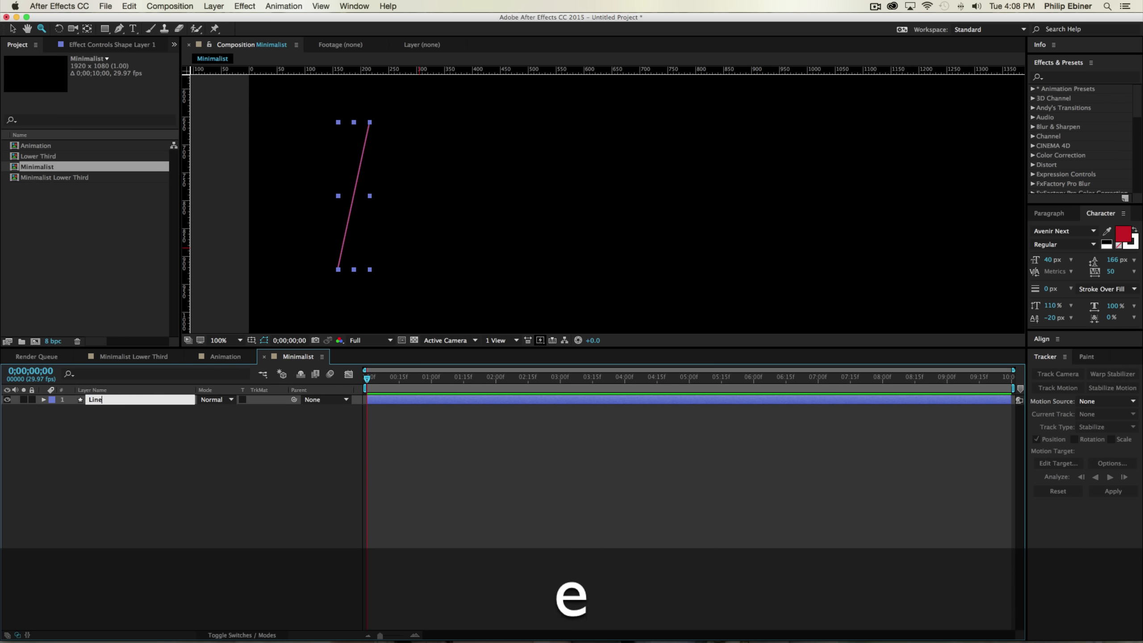
pyautogui.press('Return')
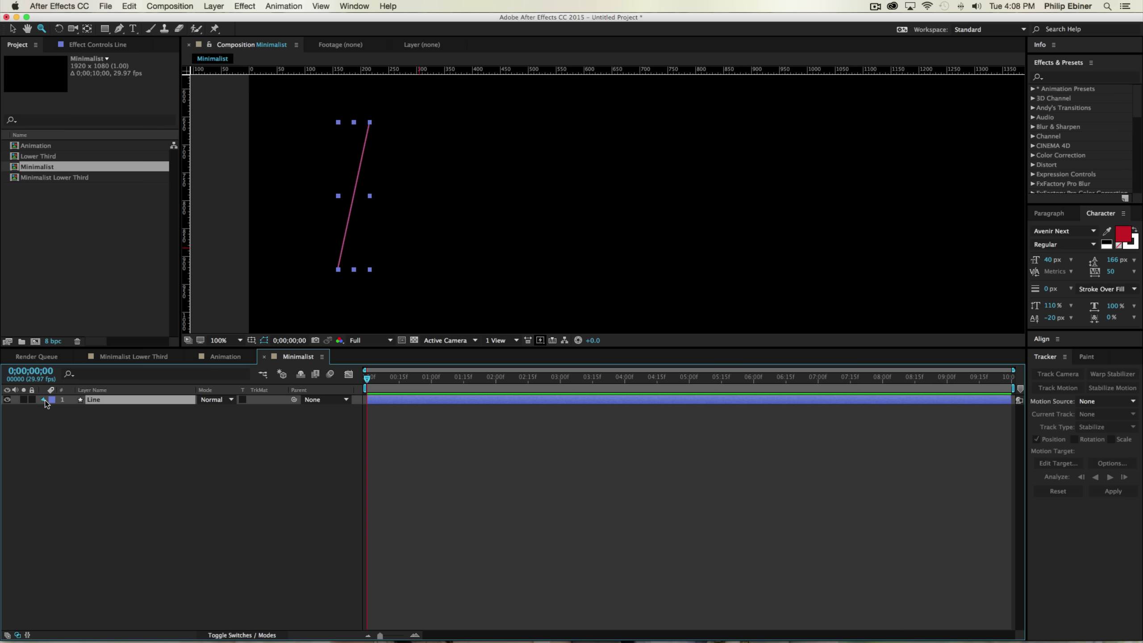
# Step: Add a Trim Paths operator to the contents of the Line layer
pyautogui.click(43, 399)
pyautogui.click(53, 409)
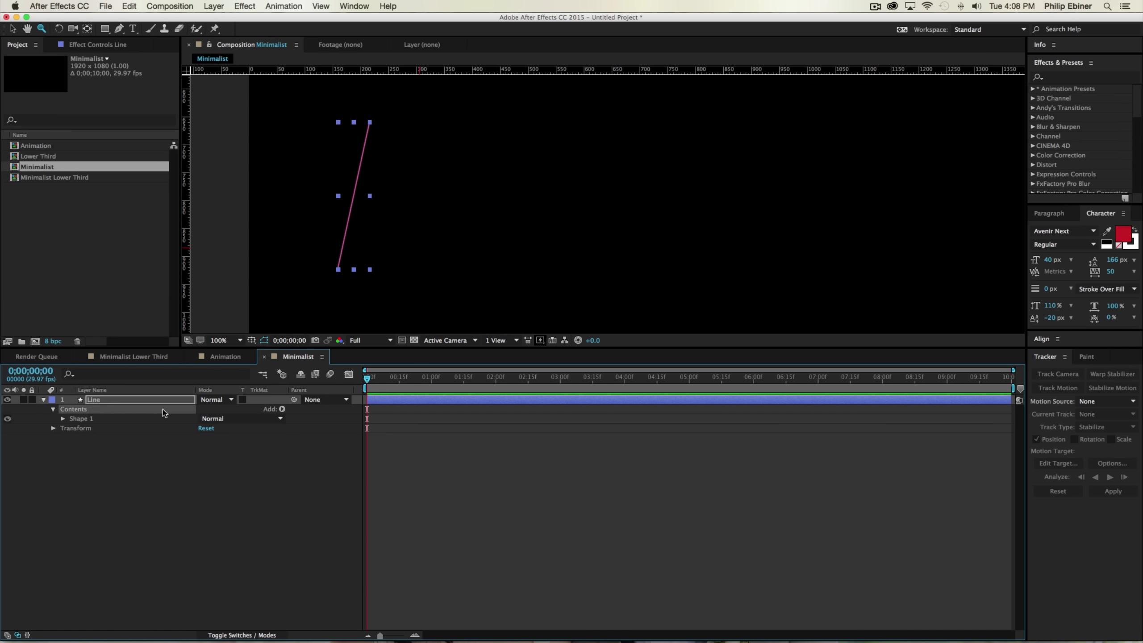
pyautogui.click(282, 409)
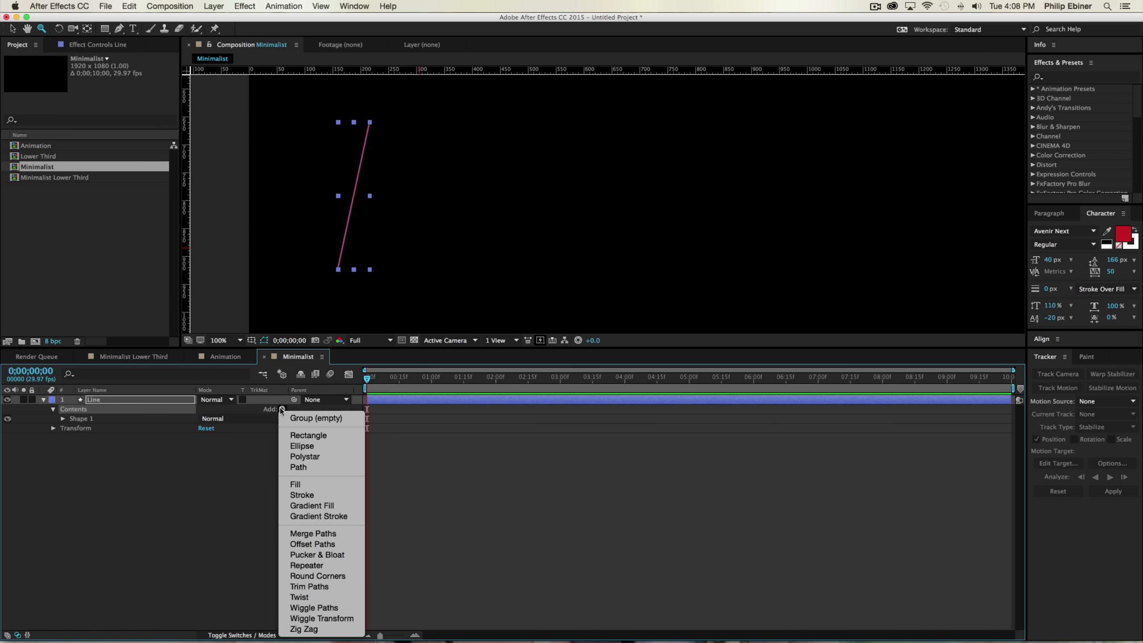
pyautogui.click(335, 591)
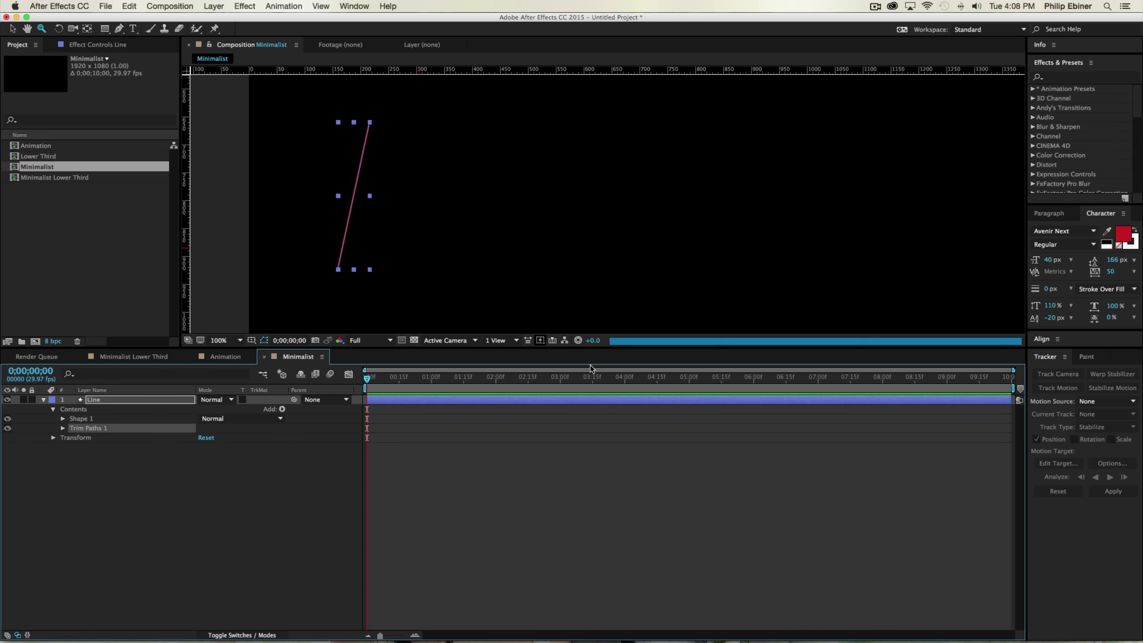
# Step: Keyframe the Trim Paths Start at 0% and End at 100%, and move both keyframes to 0;00;01;13
pyautogui.click(63, 428)
pyautogui.click(81, 437)
pyautogui.click(80, 447)
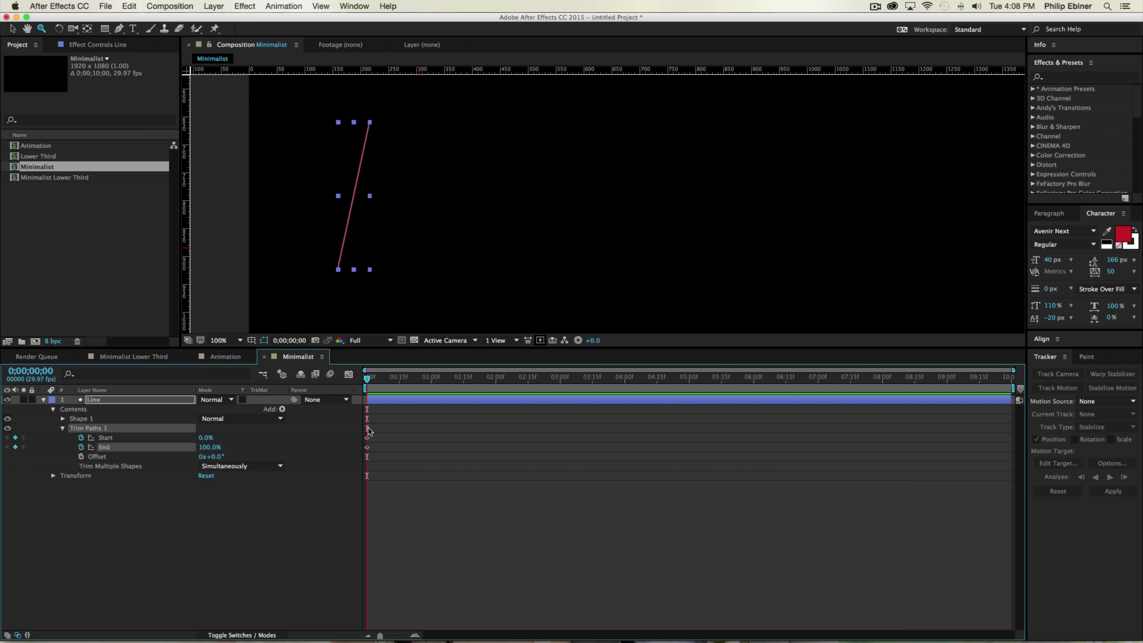
pyautogui.moveTo(437, 425)
pyautogui.mouseDown()
pyautogui.moveTo(364, 455)
pyautogui.moveTo(460, 447)
pyautogui.mouseUp()
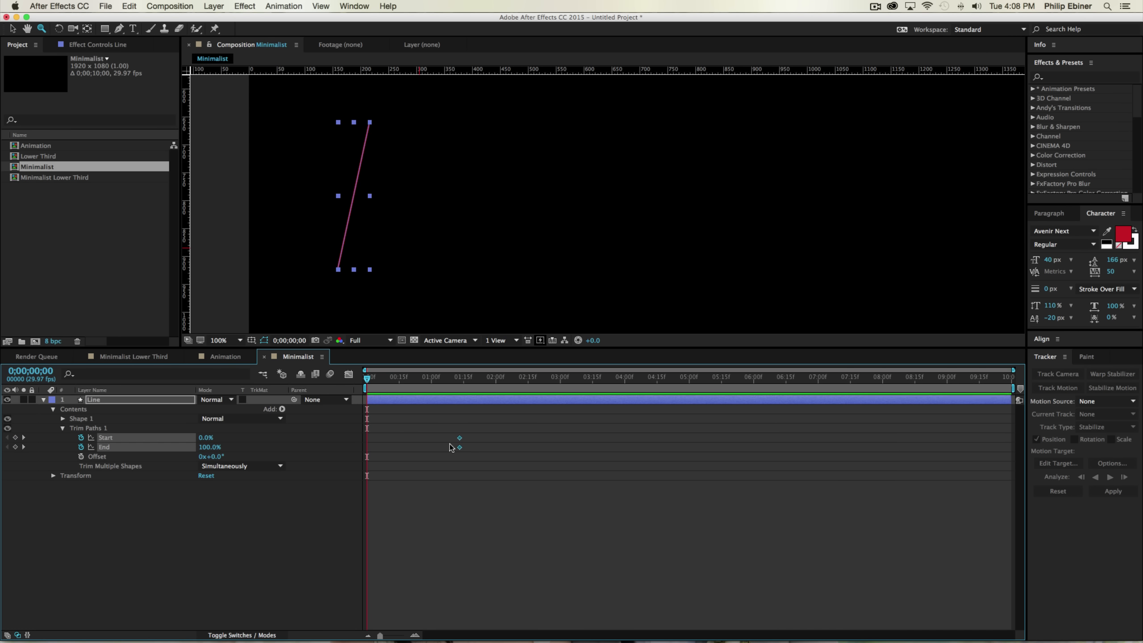
pyautogui.click(451, 447)
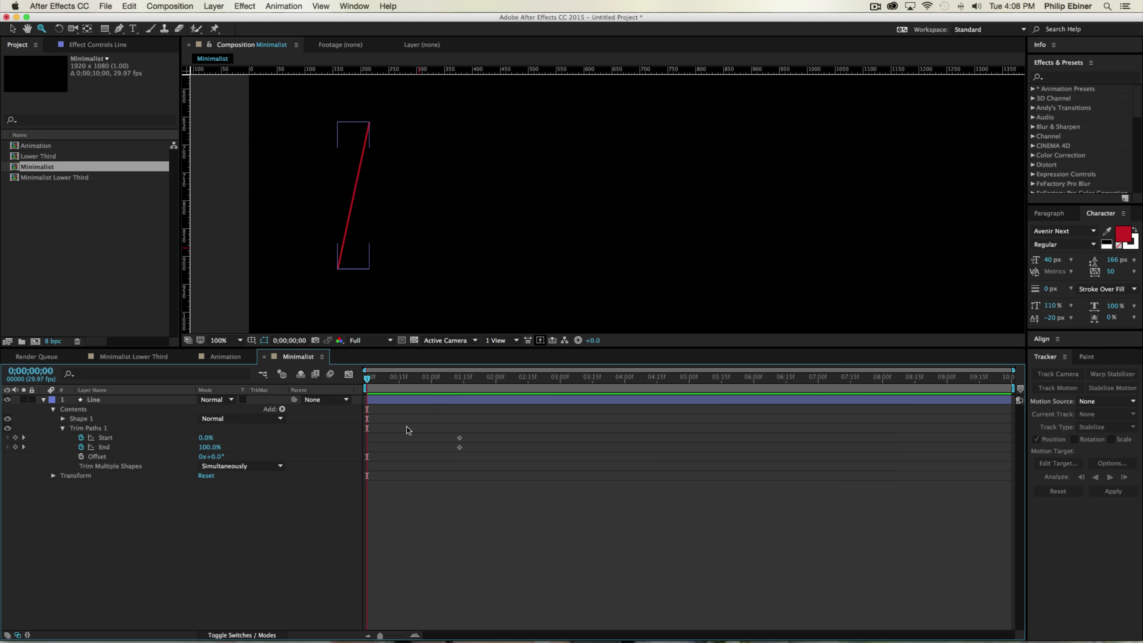
pyautogui.click(434, 396)
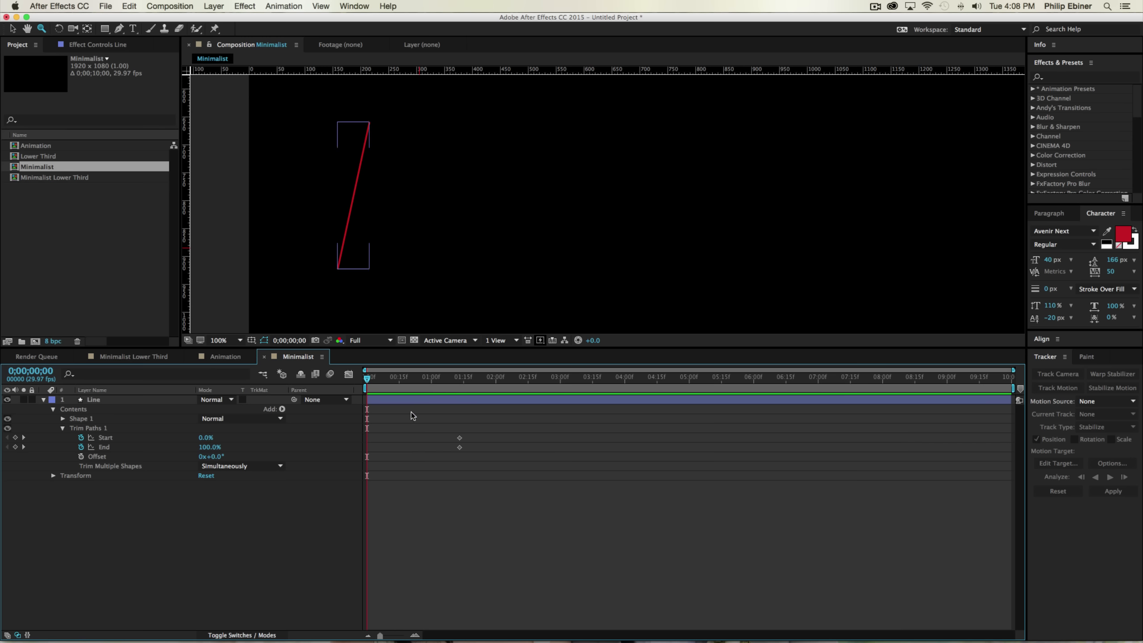
# Step: At the first frame, set the Trim Paths End and Start to 50% and scrub through the line's reveal
pyautogui.click(209, 447)
pyautogui.write('50')
pyautogui.press('Return')
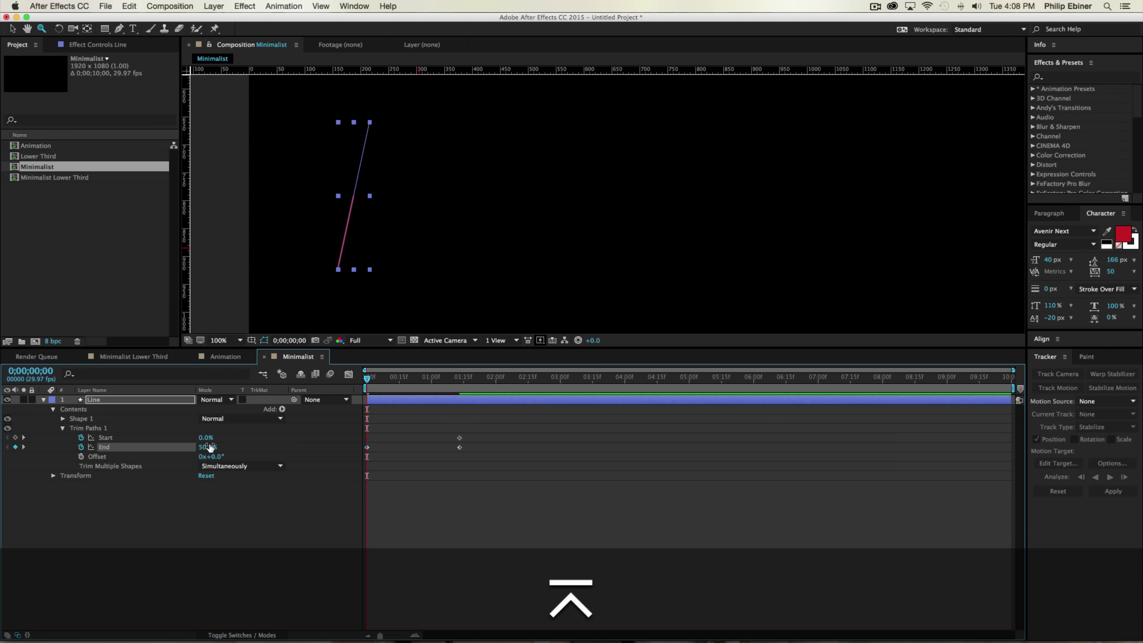
pyautogui.click(206, 437)
pyautogui.write('50')
pyautogui.press('Return')
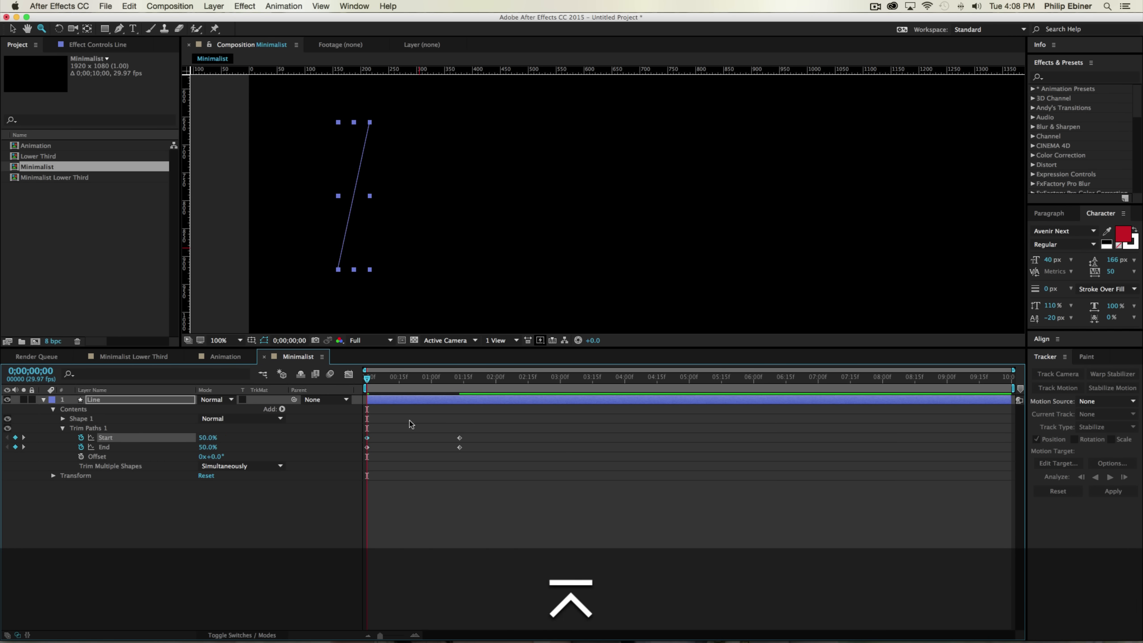
pyautogui.click(409, 423)
pyautogui.moveTo(393, 381); pyautogui.dragTo(472, 386)
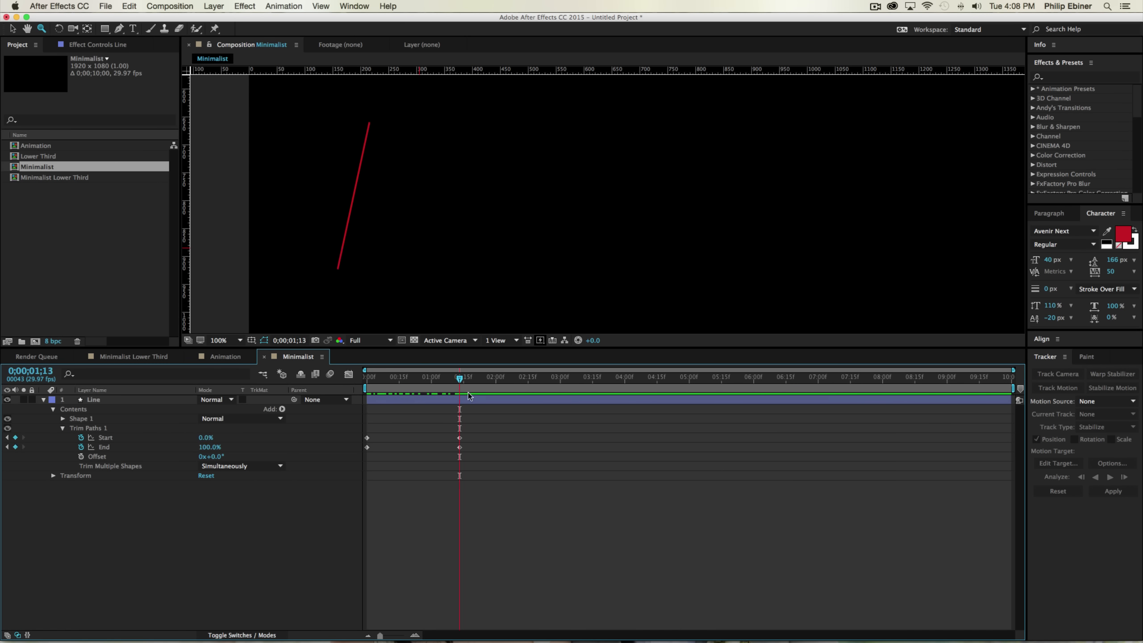
# Step: Apply Easy Ease to all Start and End keyframes of the Line layer and scrub back to check the motion
pyautogui.click(468, 394)
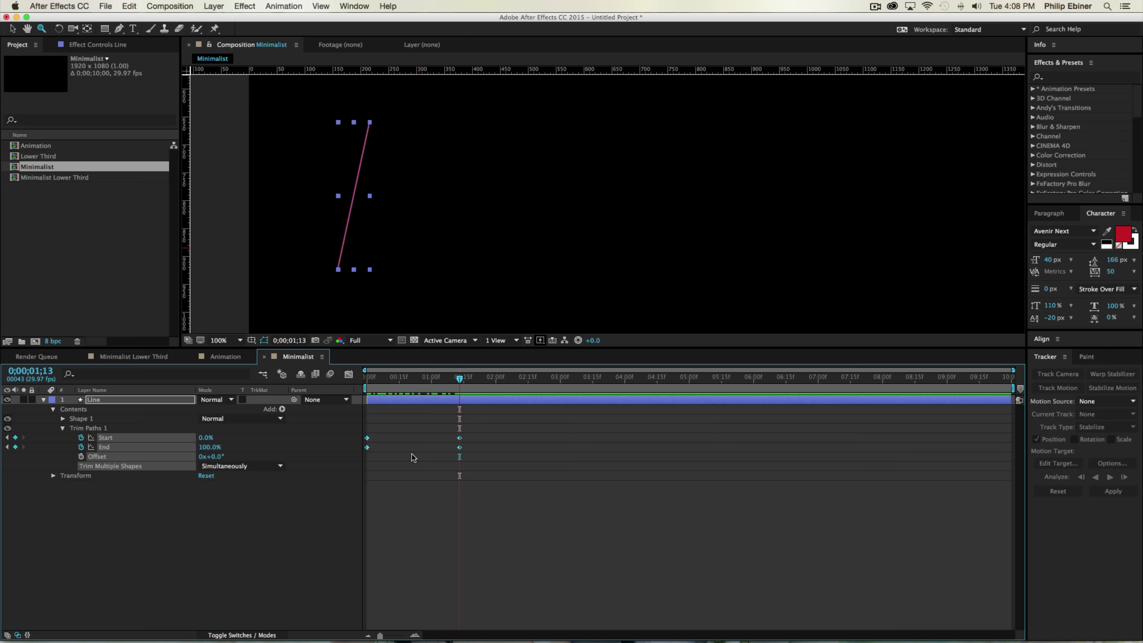
pyautogui.press('F9')
pyautogui.moveTo(468, 388); pyautogui.dragTo(401, 380)
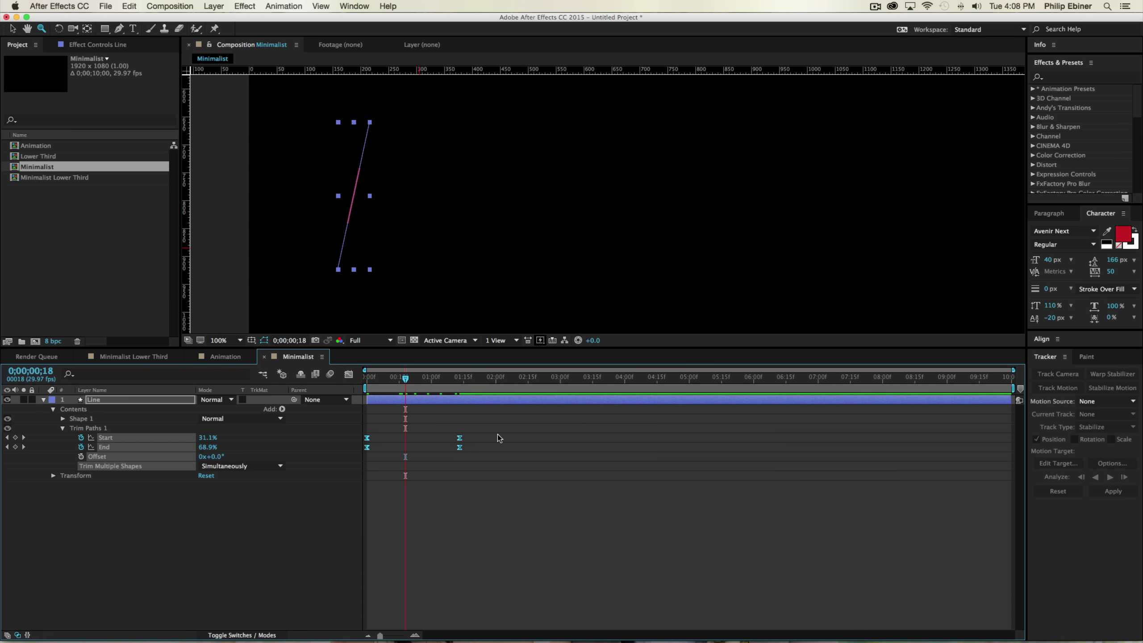
# Step: Reshape the Start and End speed curves in the Graph Editor for a sharp early peak, and return to the first frame of the layer timeline
pyautogui.click(352, 376)
pyautogui.press('v')
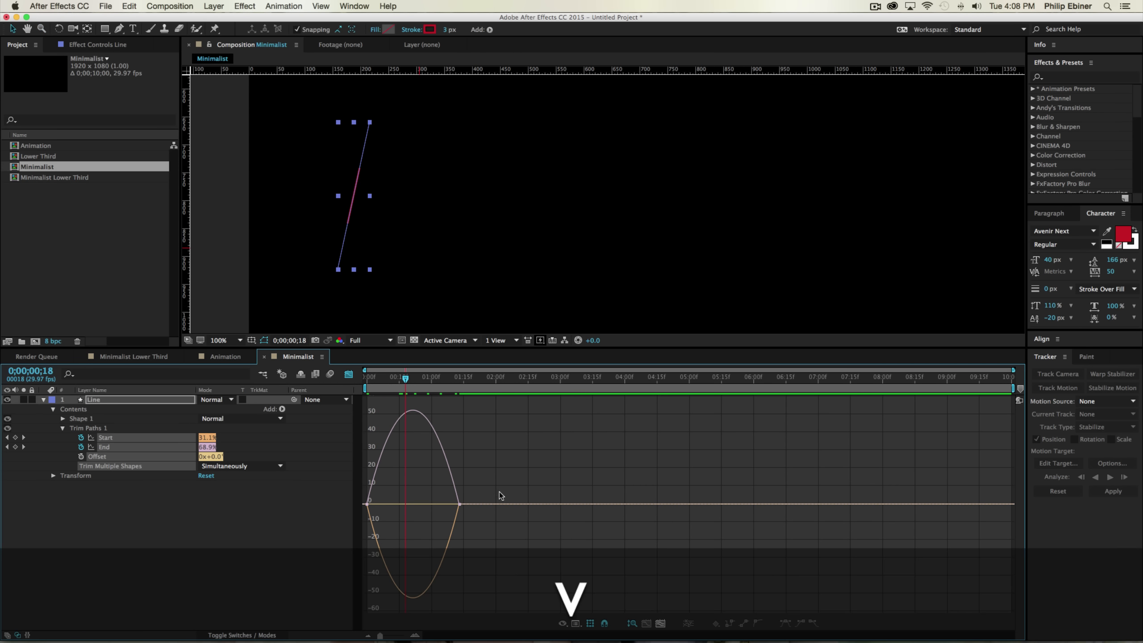
pyautogui.moveTo(499, 493); pyautogui.dragTo(420, 503)
pyautogui.click(473, 470)
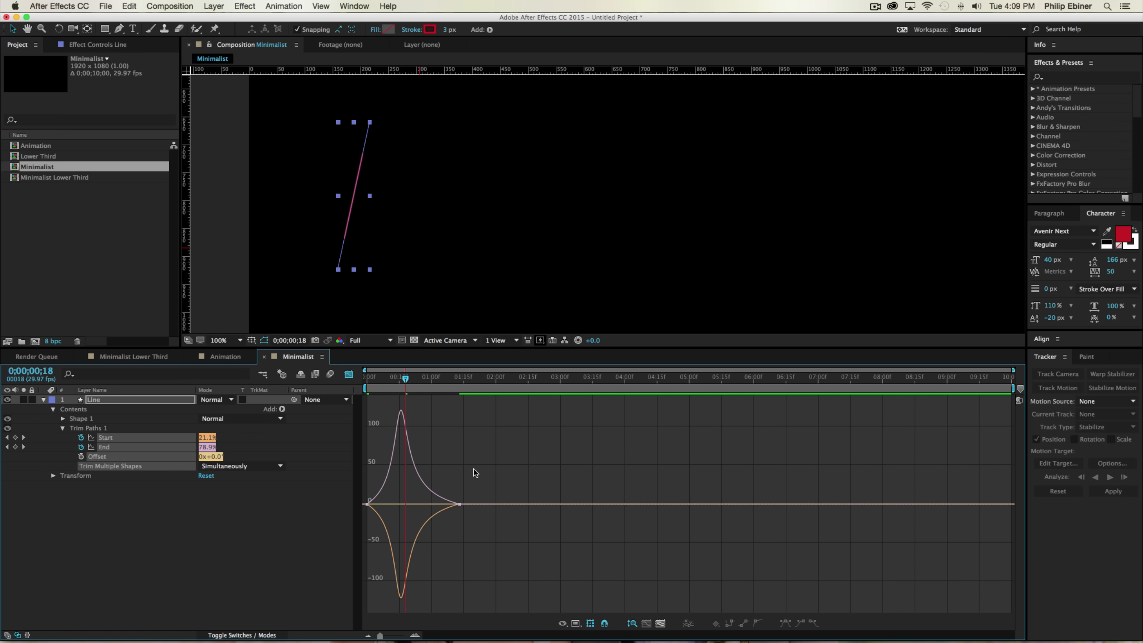
pyautogui.moveTo(384, 376); pyautogui.dragTo(367, 377)
pyautogui.click(349, 380)
pyautogui.click(529, 429)
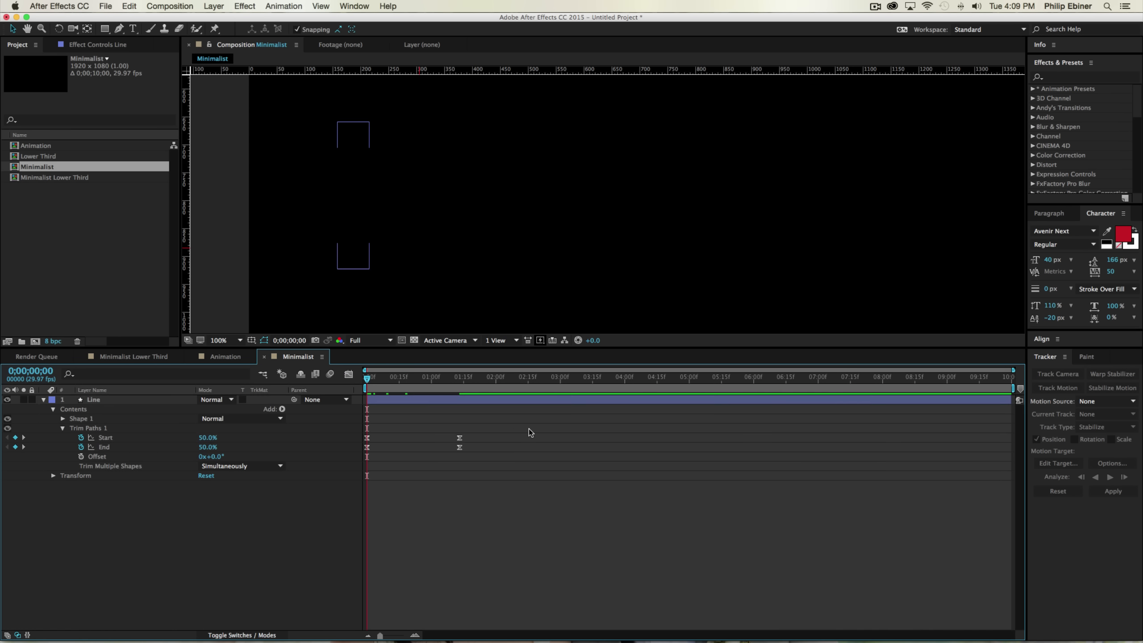
# Step: Preview the line's reveal animation
pyautogui.press('KP_0')
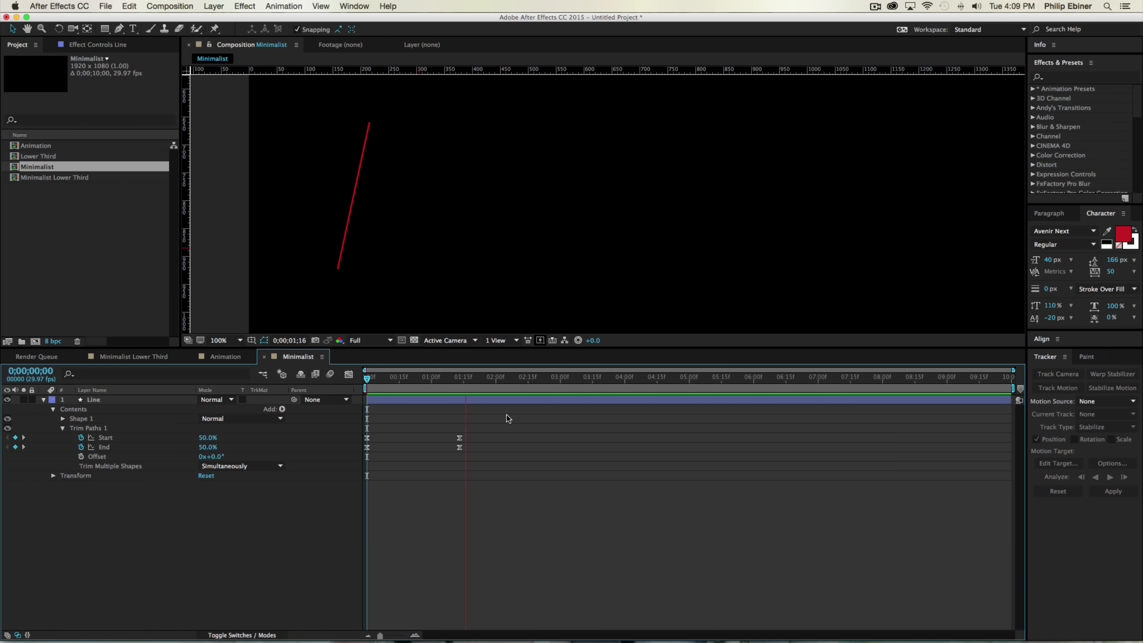
pyautogui.press('KP_0')
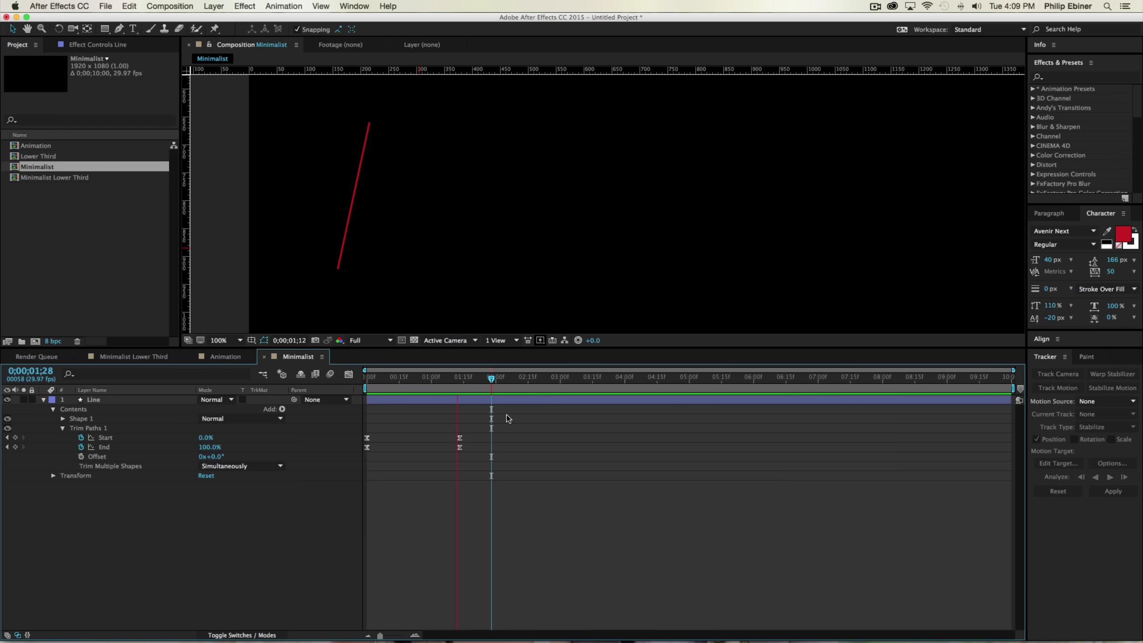
pyautogui.press('space')
# Step: At 0;00;01;14, add a text layer with the person's full name beside the slanted line
pyautogui.click(461, 379)
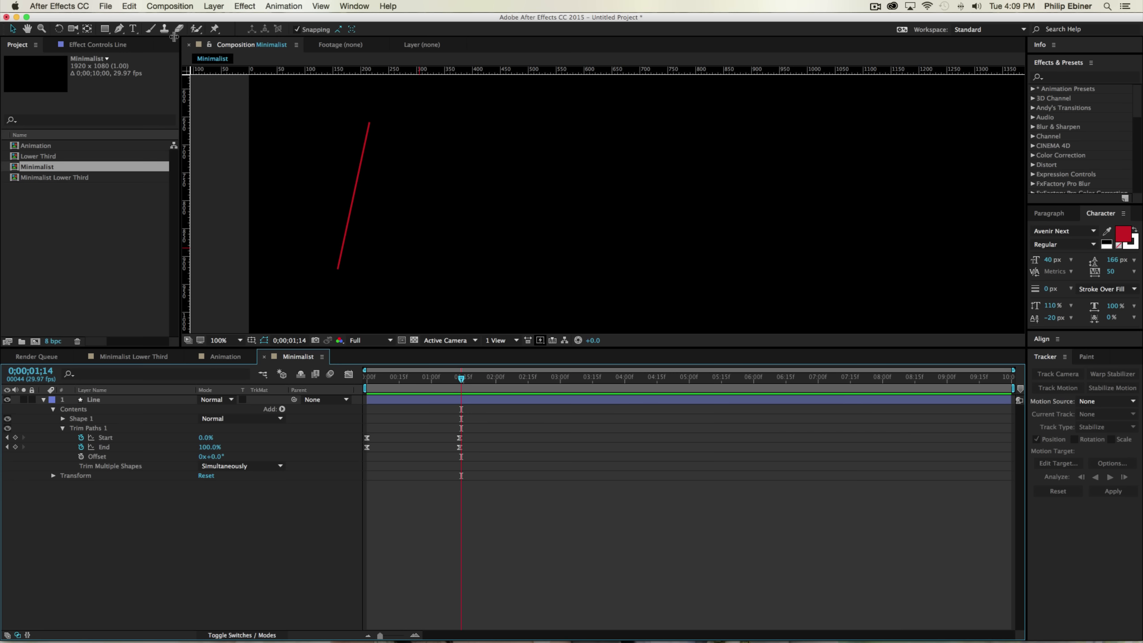
pyautogui.click(134, 29)
pyautogui.click(391, 191)
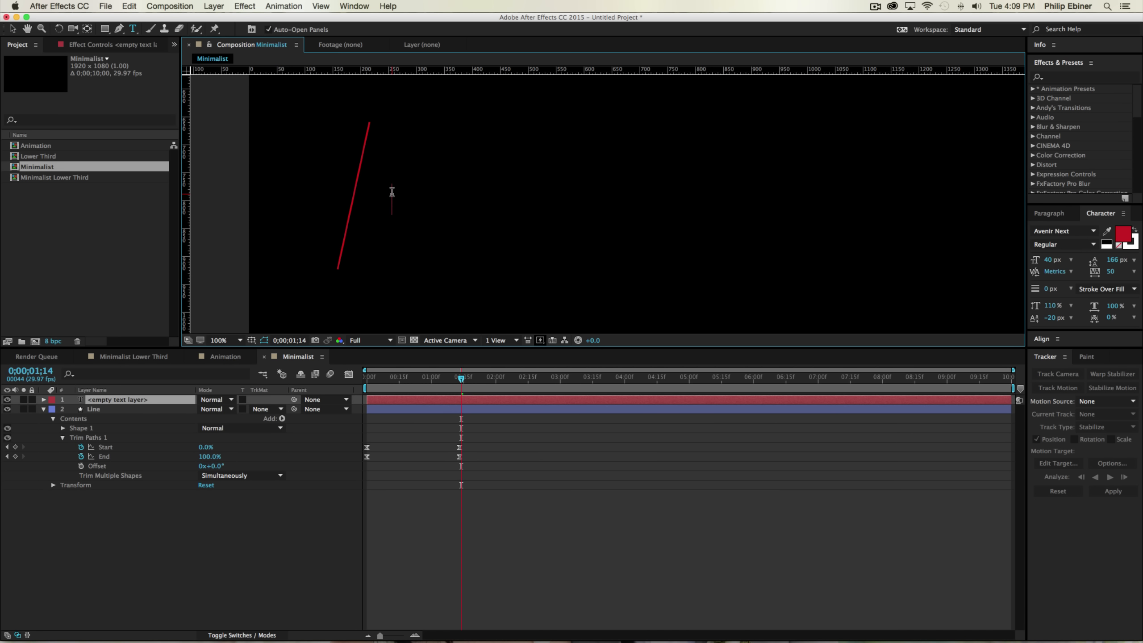
pyautogui.write('Phil Ebiner')
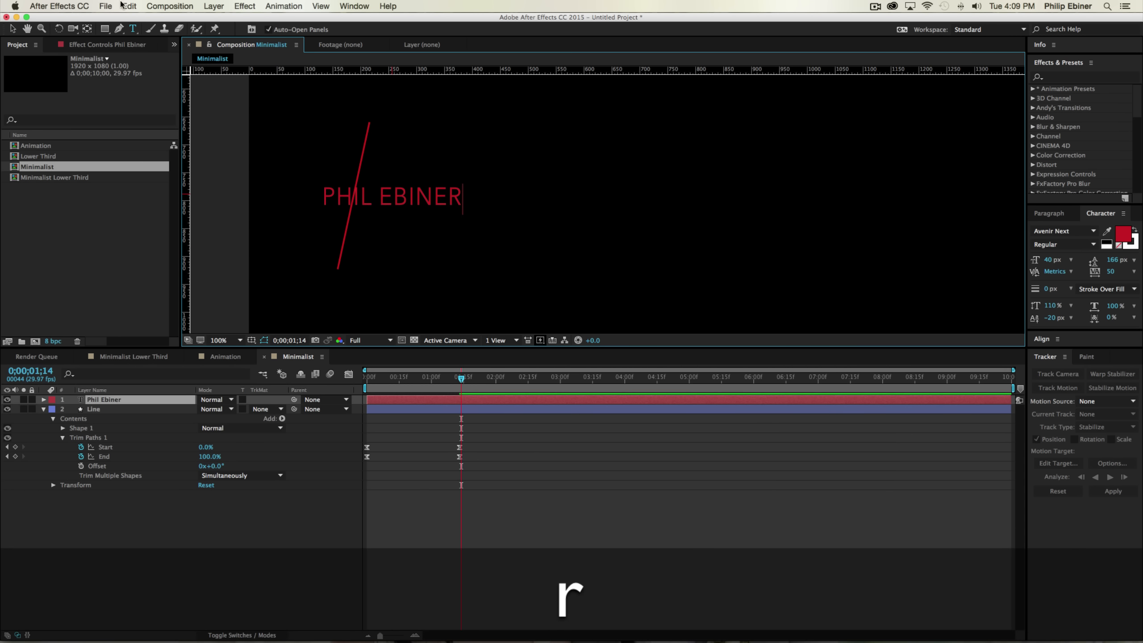
pyautogui.click(12, 28)
# Step: Change the name text's fill colour to white
pyautogui.click(1123, 234)
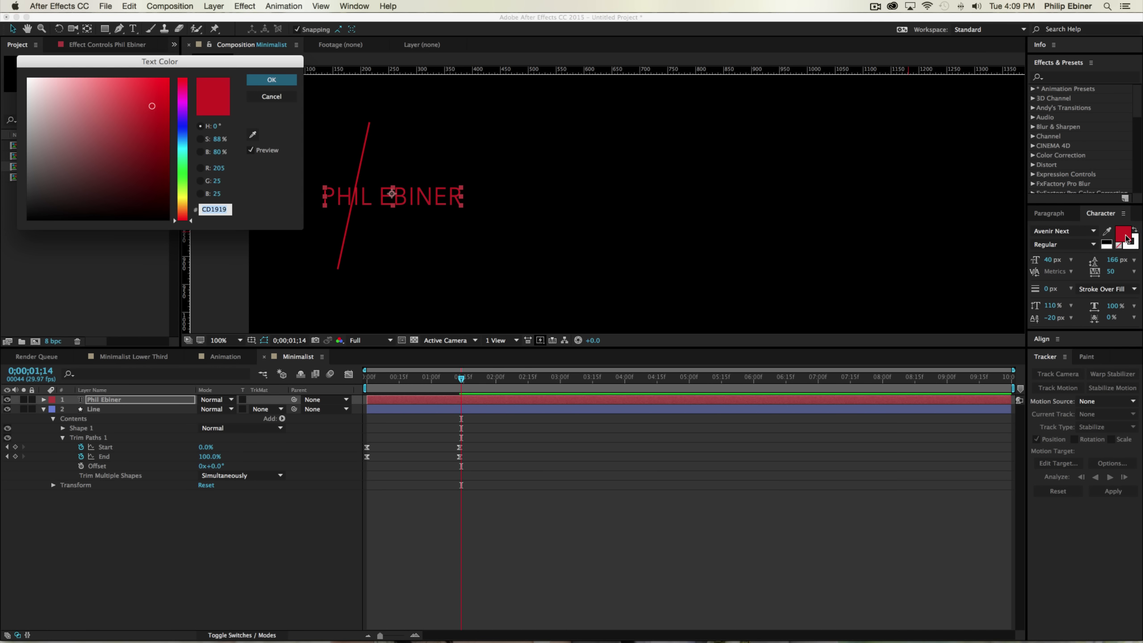
pyautogui.moveTo(29, 102); pyautogui.dragTo(22, 72)
pyautogui.click(265, 79)
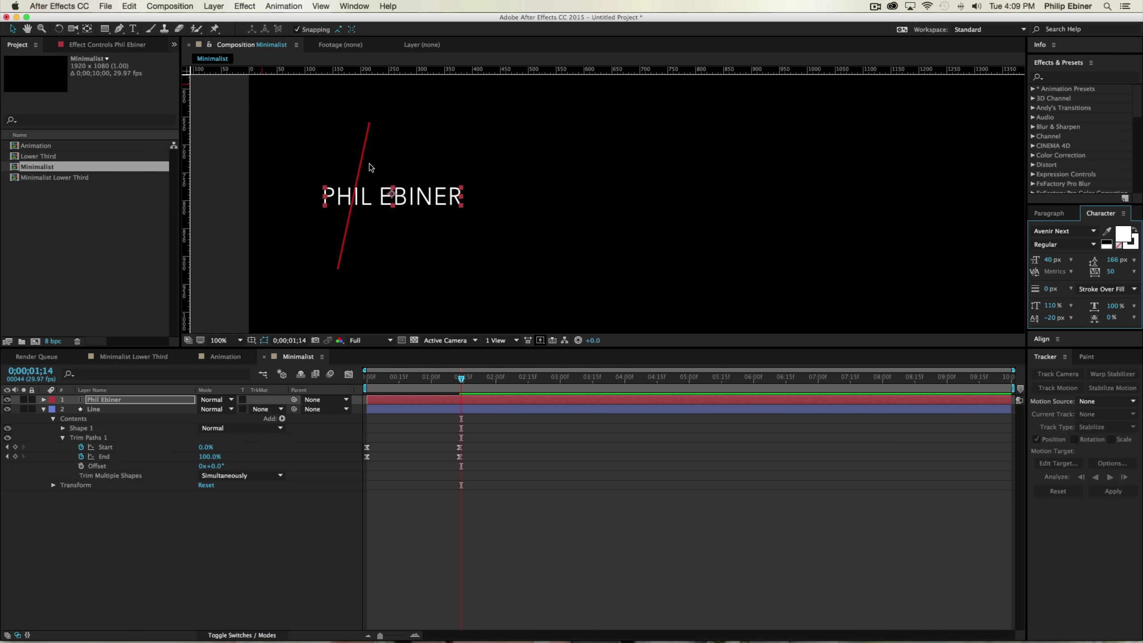
# Step: Enlarge the name text to 64 px and place it just right of the slanted line
pyautogui.moveTo(447, 206); pyautogui.dragTo(506, 197)
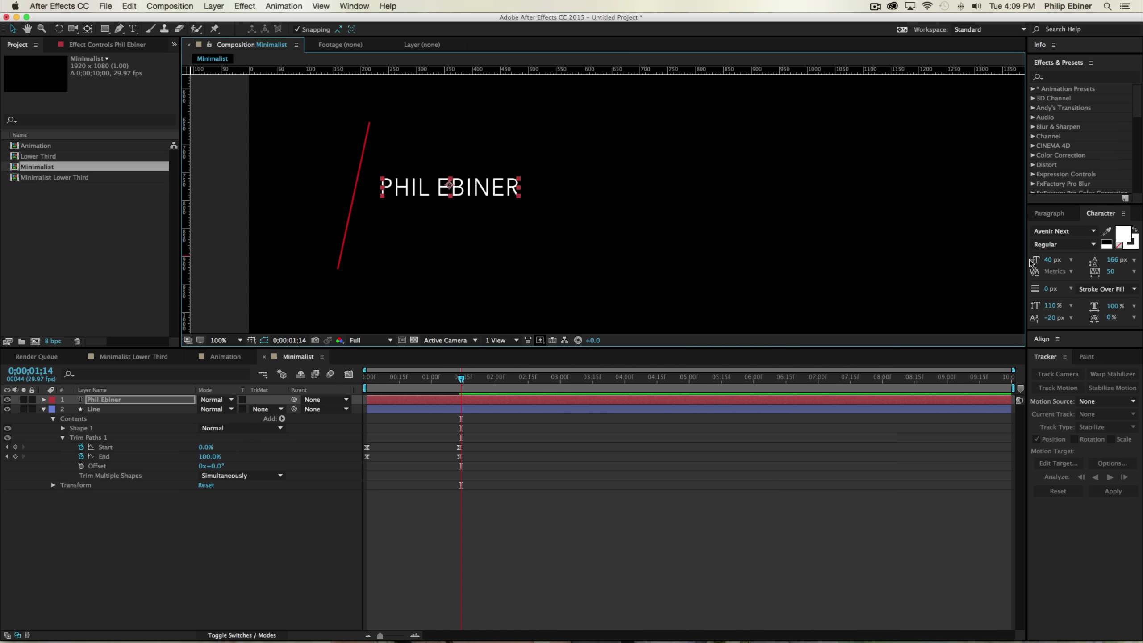
pyautogui.moveTo(1031, 263); pyautogui.dragTo(1042, 263)
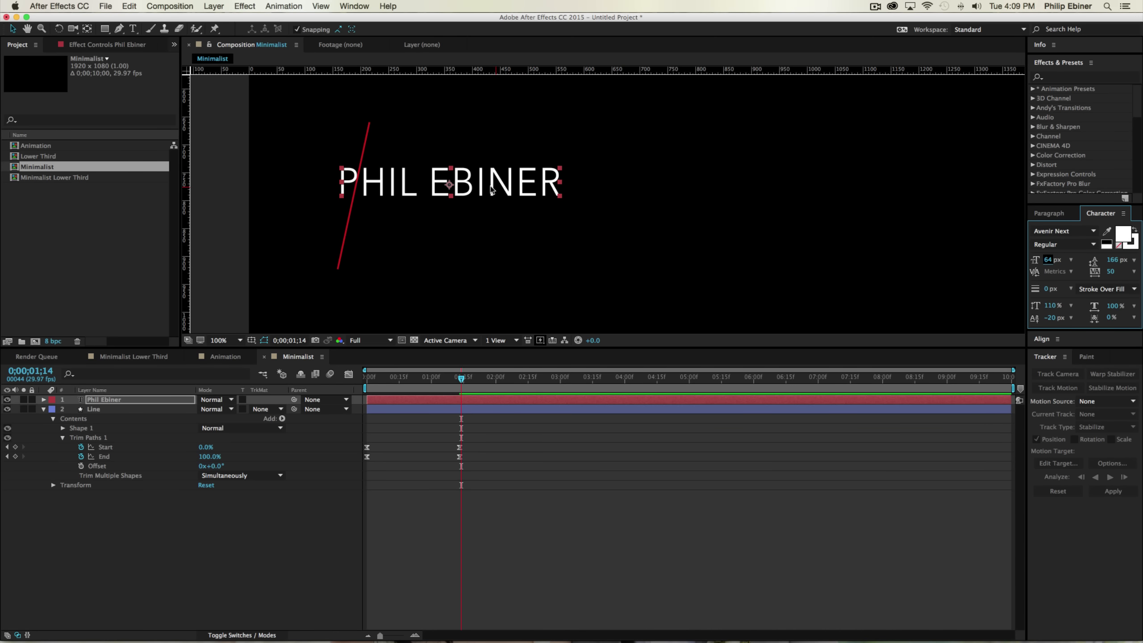
pyautogui.moveTo(492, 191); pyautogui.dragTo(542, 234)
# Step: Duplicate the name text, place the copy directly below it and replace its wording with "mograph artist"
pyautogui.press('super+d')
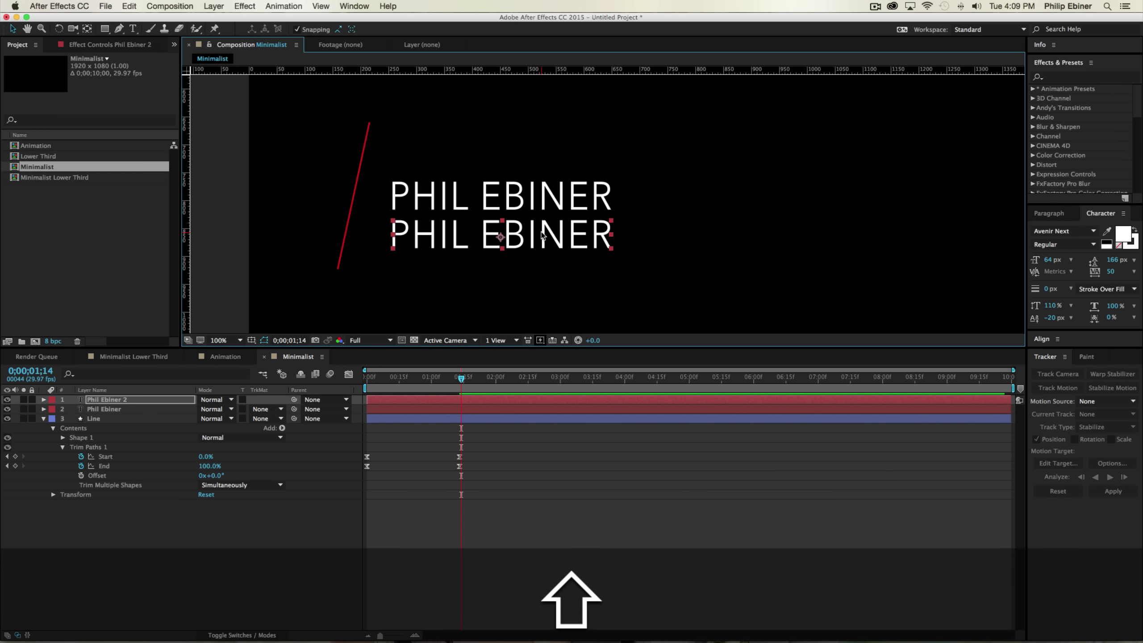
pyautogui.doubleClick(542, 234)
pyautogui.write('mograph')
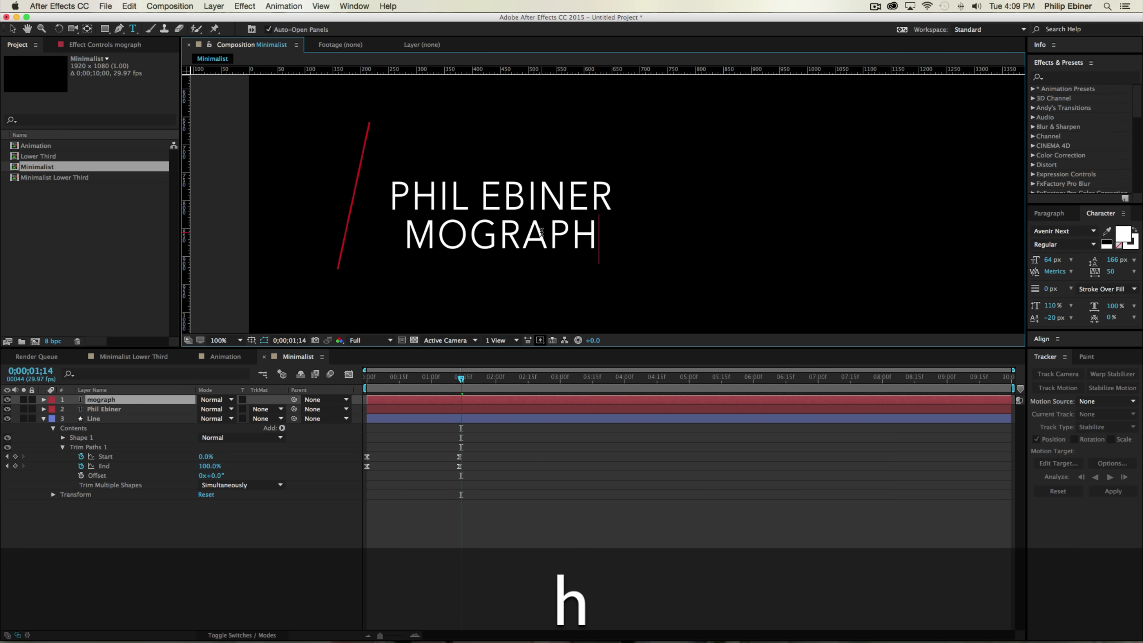
pyautogui.write(' artist')
# Step: Give the "mograph artist" text the line's red, sampled from the composition, and set its size to 40 px
pyautogui.press('super+a')
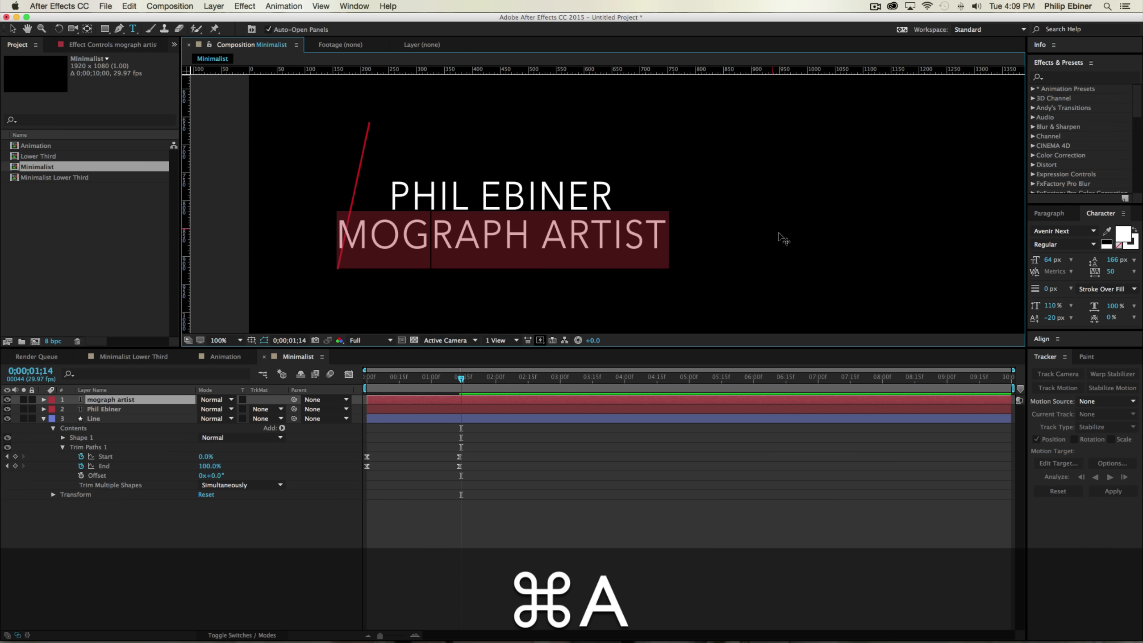
pyautogui.click(1107, 232)
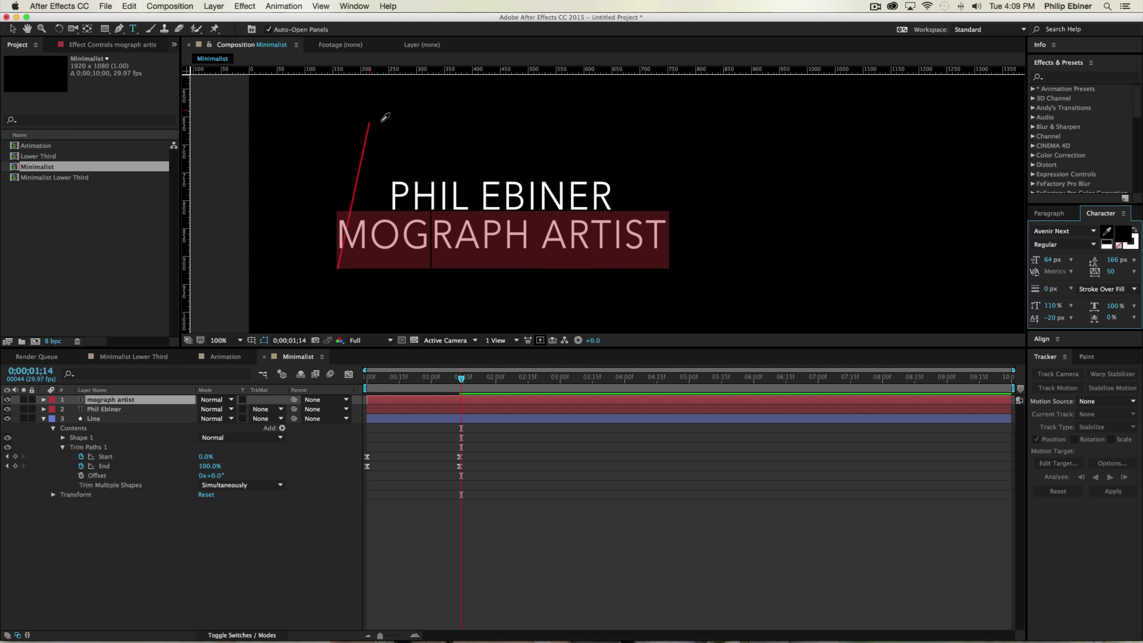
pyautogui.click(368, 129)
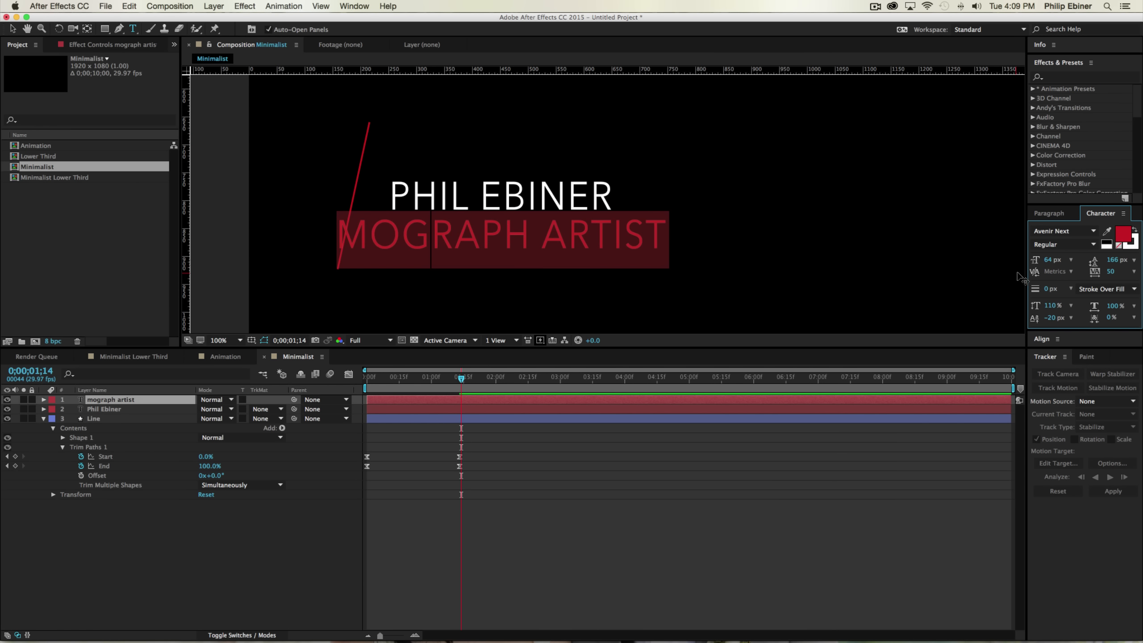
pyautogui.click(1053, 260)
pyautogui.write('1')
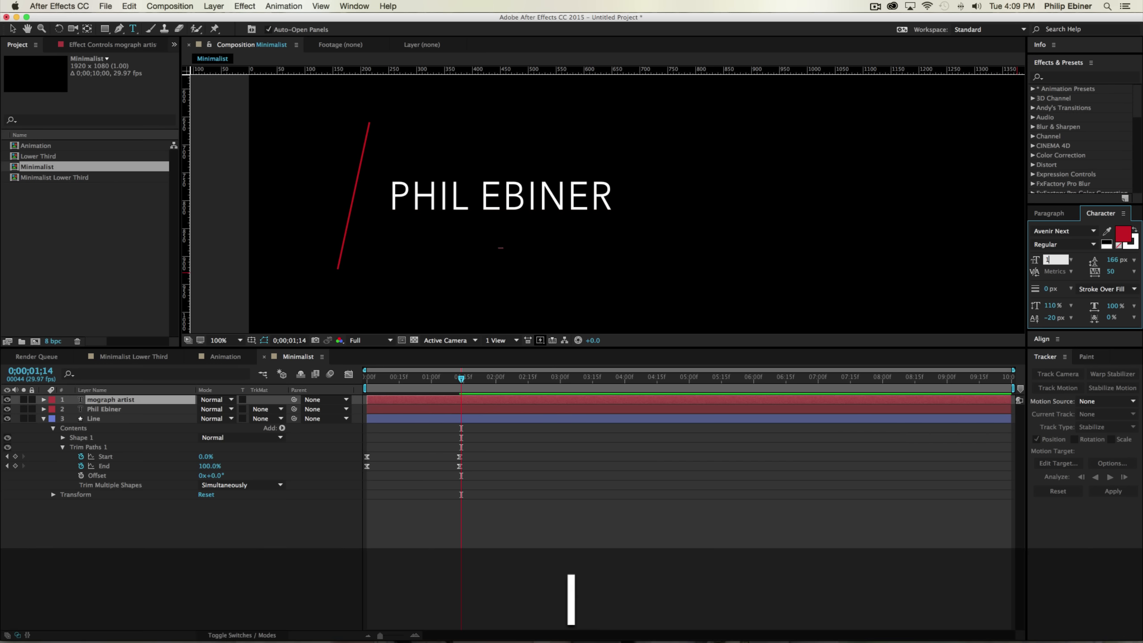
pyautogui.press('cmd+a')
pyautogui.write('40')
pyautogui.press('Return')
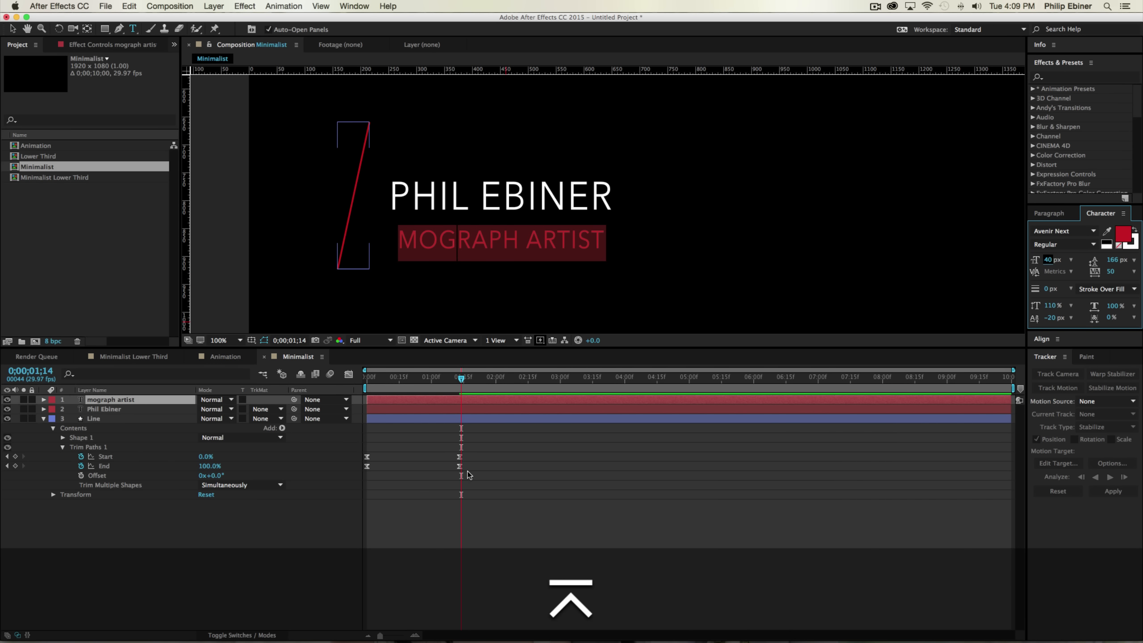
# Step: Align the left edges of the name and "mograph artist" text layers
pyautogui.click(484, 409)
pyautogui.keyDown('shift'); pyautogui.click(490, 400); pyautogui.keyUp('shift')
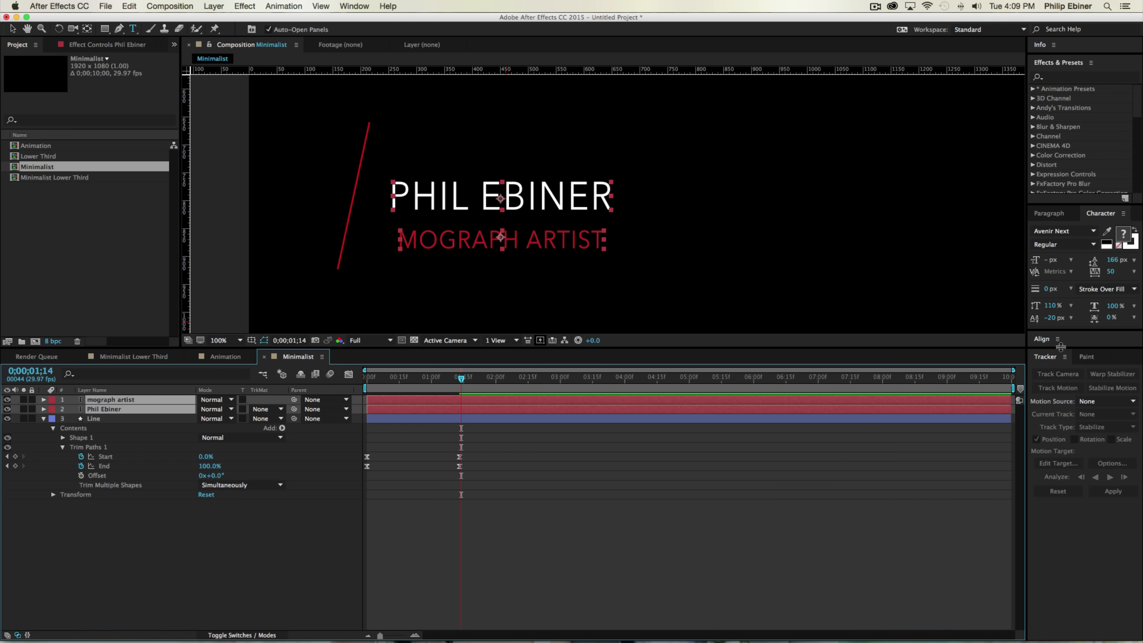
pyautogui.moveTo(1061, 346); pyautogui.dragTo(1062, 400)
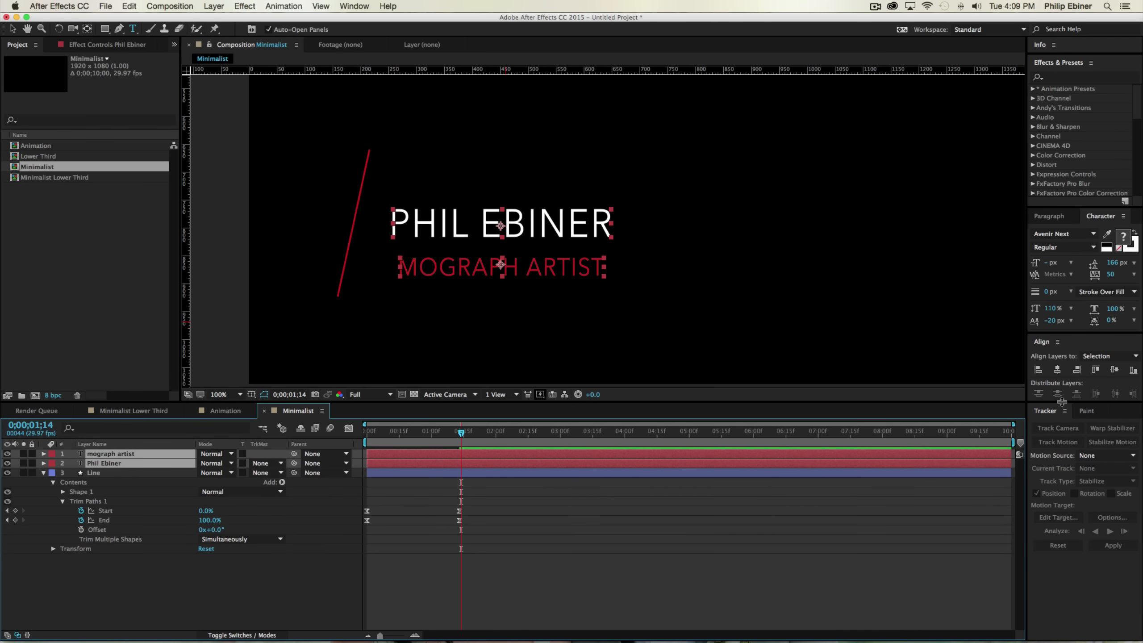
pyautogui.click(1040, 369)
pyautogui.click(355, 5)
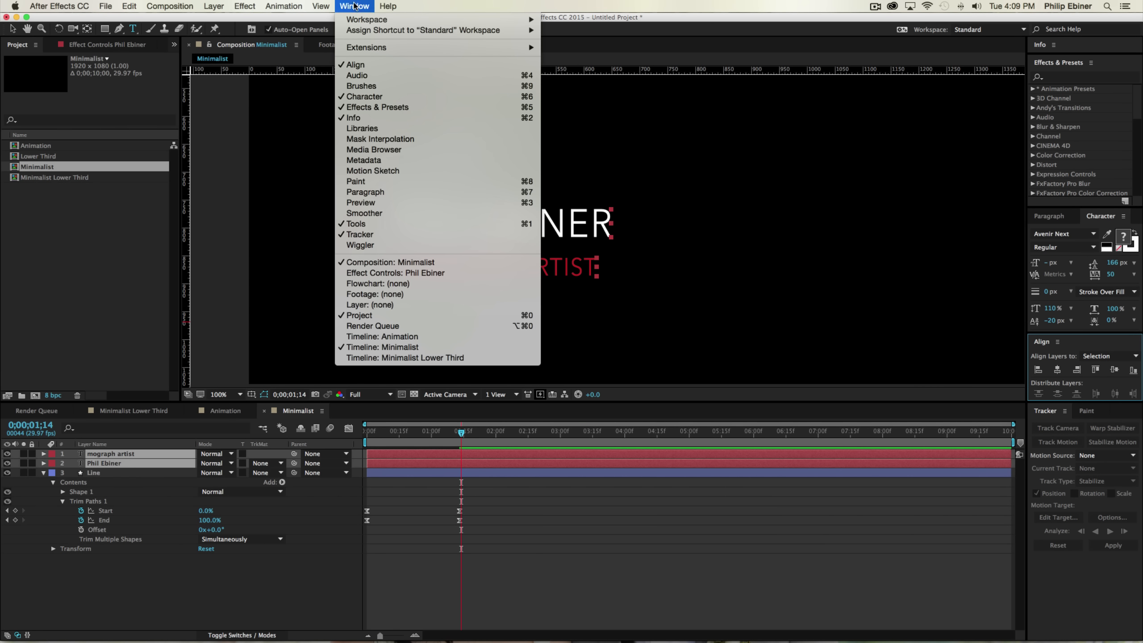
pyautogui.click(202, 244)
pyautogui.click(480, 544)
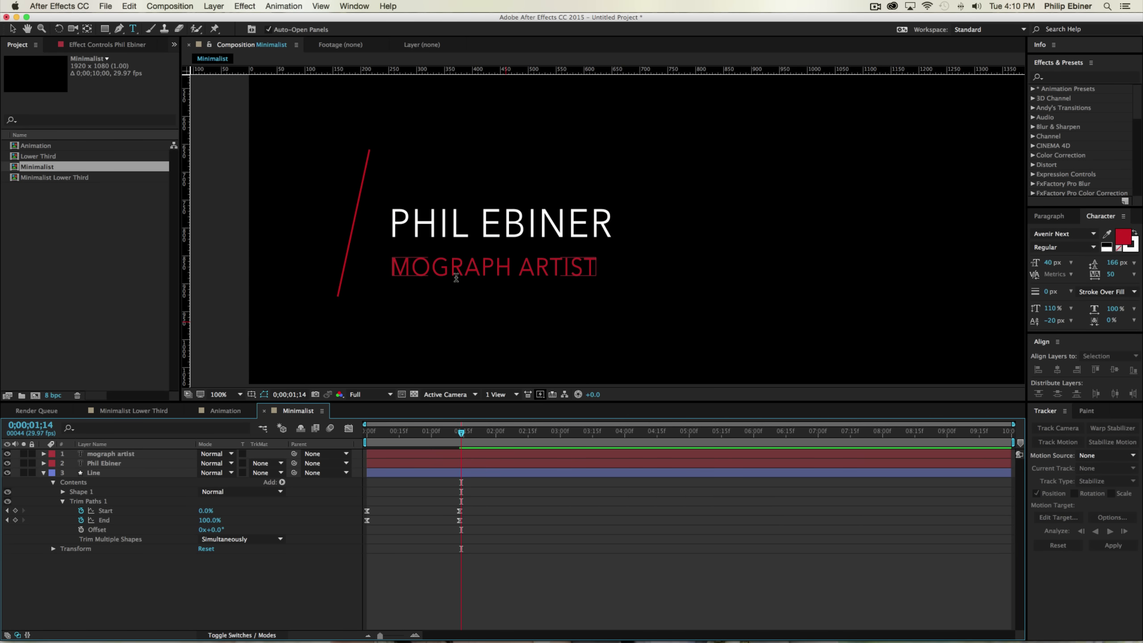
# Step: Tighten the gap between the two text lines and centre the pair vertically beside the slanted line
pyautogui.press('v')
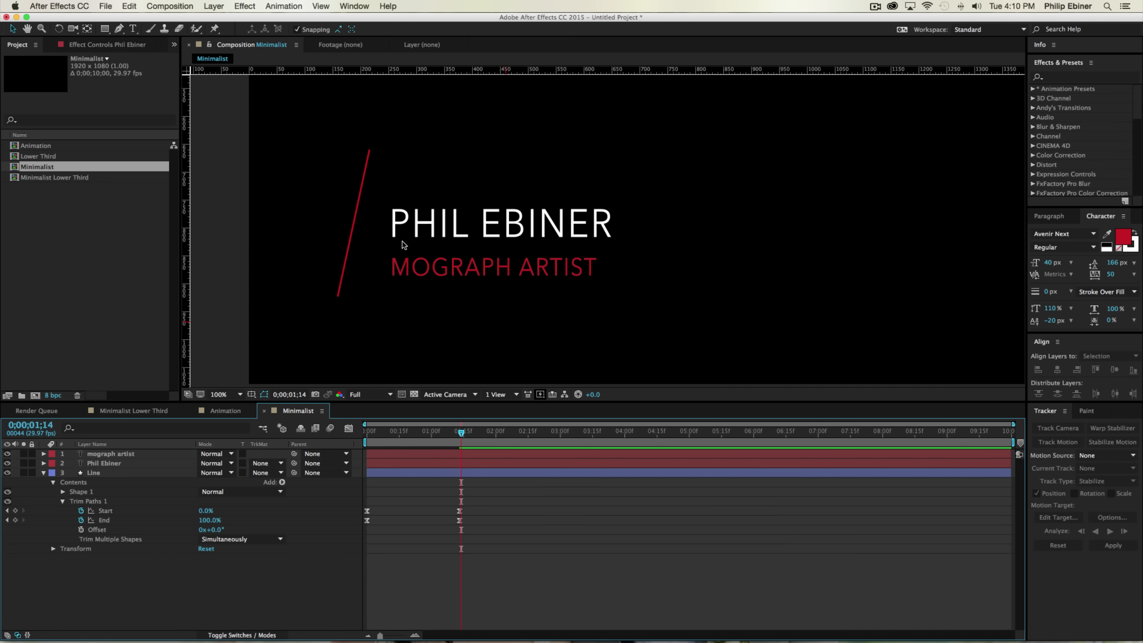
pyautogui.moveTo(512, 268); pyautogui.dragTo(513, 226)
pyautogui.keyDown('shift'); pyautogui.click(514, 238); pyautogui.keyUp('shift')
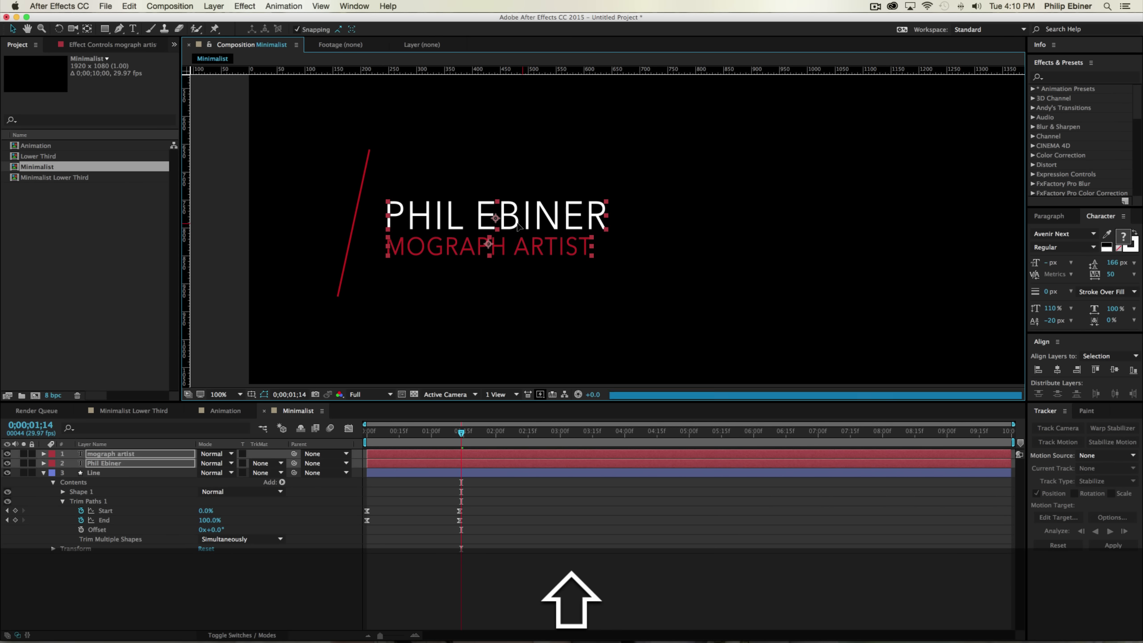
pyautogui.click(558, 472)
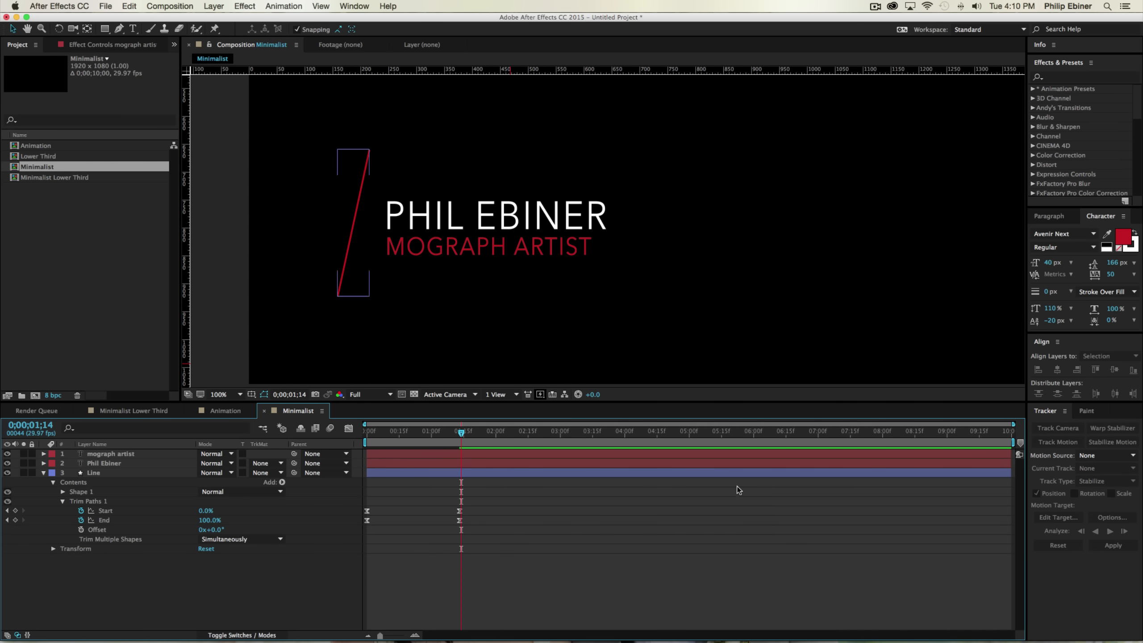
# Step: Set Position keyframes on both text layers at 0;00;01;14 and move them to about 0;00;04;00
pyautogui.click(476, 464)
pyautogui.keyDown('shift'); pyautogui.click(483, 454); pyautogui.keyUp('shift')
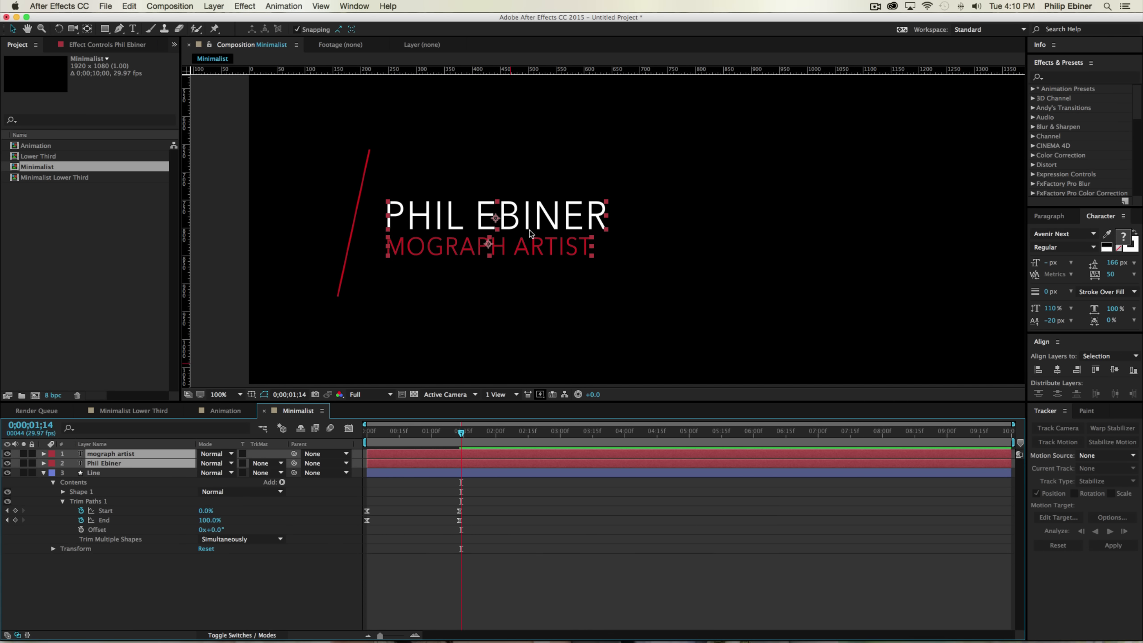
pyautogui.press('p')
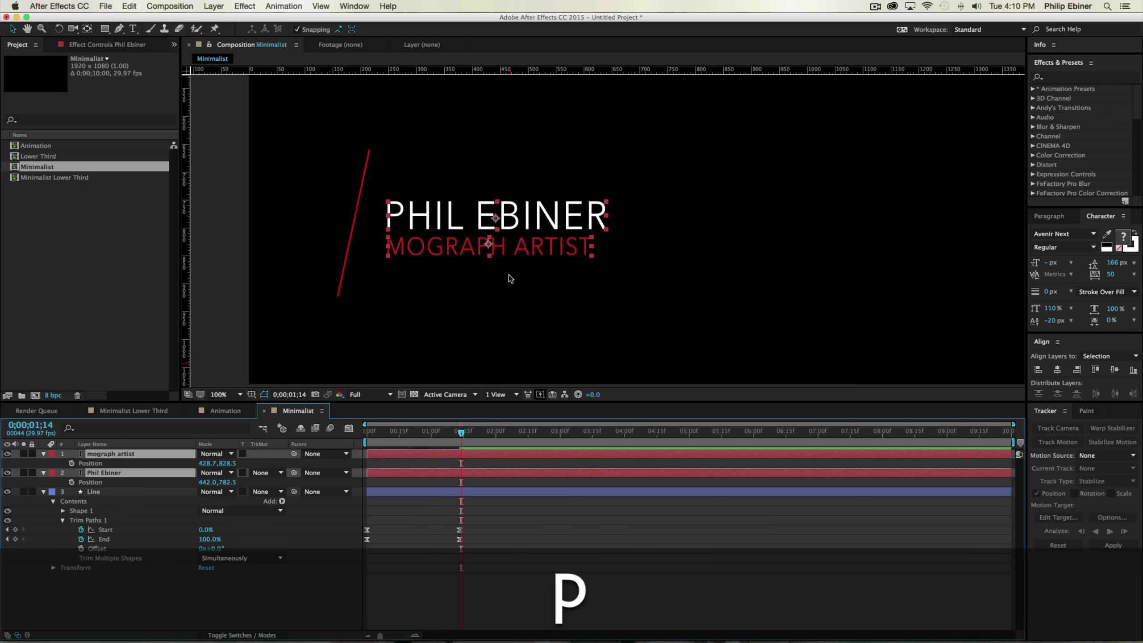
pyautogui.click(72, 463)
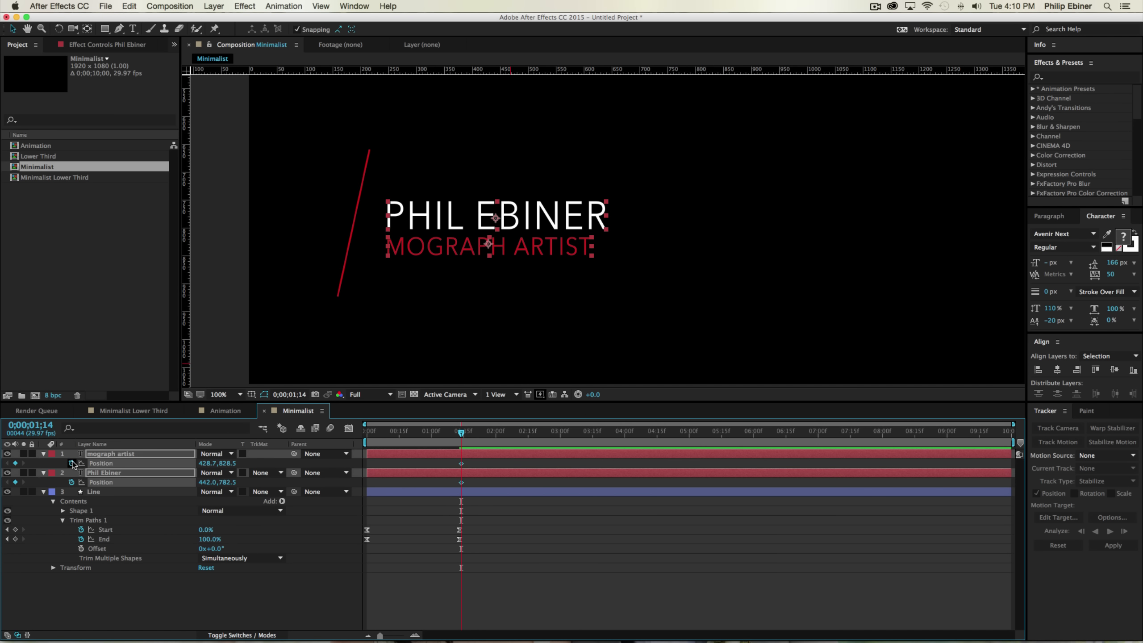
pyautogui.moveTo(480, 461); pyautogui.dragTo(451, 485)
pyautogui.moveTo(524, 483); pyautogui.dragTo(614, 483)
# Step: At 0;00;01;14, shift both text layers horizontally past the line's left side, to Position X -98.0 for the name and -111.3 for "mograph artist"
pyautogui.click(558, 223)
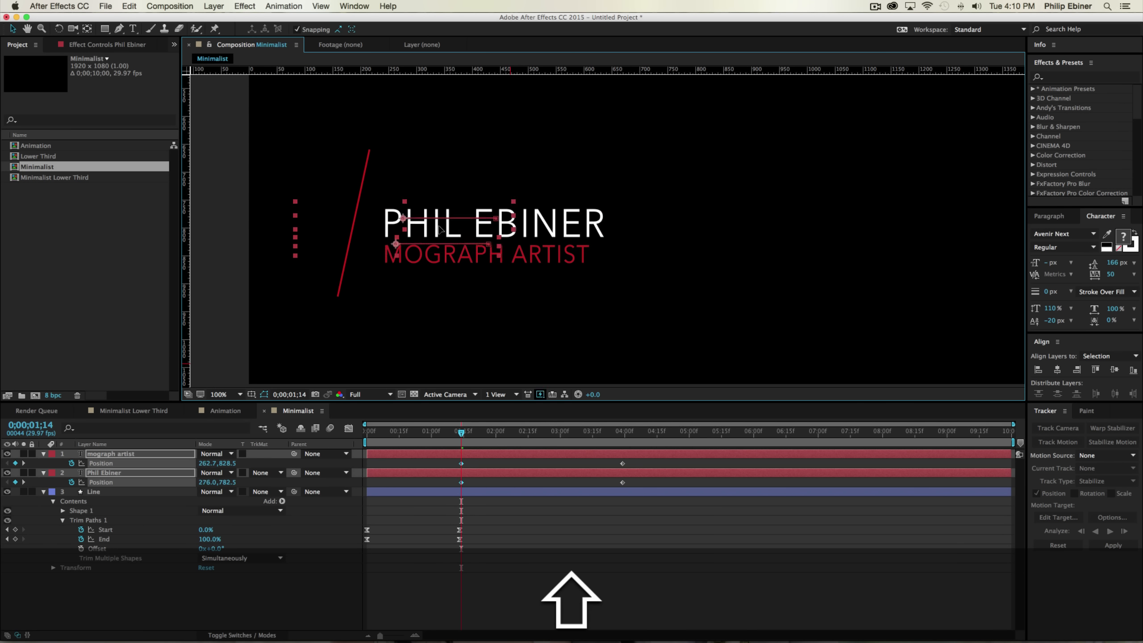
pyautogui.hotkey('shift', 'Left')
pyautogui.hotkey('shift', 'Left')
pyautogui.hotkey('shift', 'Left')
pyautogui.hotkey('shift', 'Left')
pyautogui.hotkey('shift', 'Left')
pyautogui.hotkey('shift', 'Left')
pyautogui.hotkey('shift', 'Left')
pyautogui.hotkey('shift', 'Left')
pyautogui.hotkey('shift', 'Left')
pyautogui.hotkey('shift', 'Left')
pyautogui.hotkey('shift', 'Left')
pyautogui.hotkey('shift', 'Left')
pyautogui.hotkey('shift', 'Left')
pyautogui.hotkey('shift', 'Left')
pyautogui.hotkey('shift', 'Left')
pyautogui.hotkey('shift', 'Left')
pyautogui.hotkey('shift', 'Left')
pyautogui.hotkey('shift', 'Left')
pyautogui.hotkey('shift', 'Left')
pyautogui.hotkey('shift', 'Left')
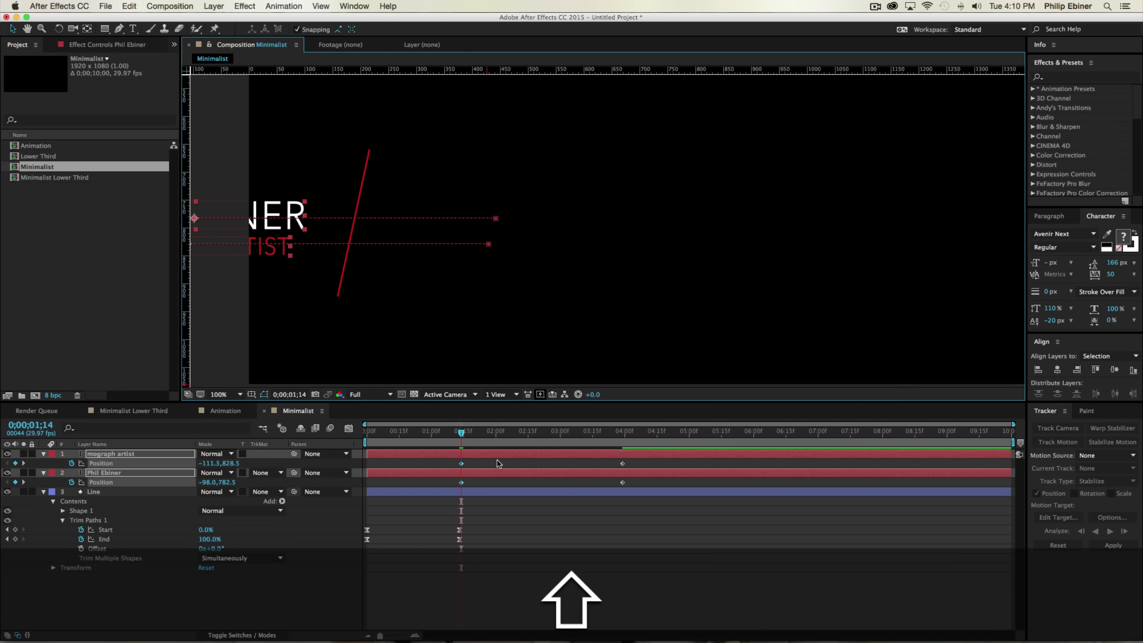
pyautogui.click(498, 464)
# Step: Scrub between the Position keyframes to check how the text slides in past the line
pyautogui.moveTo(461, 433); pyautogui.dragTo(627, 439)
pyautogui.press('space')
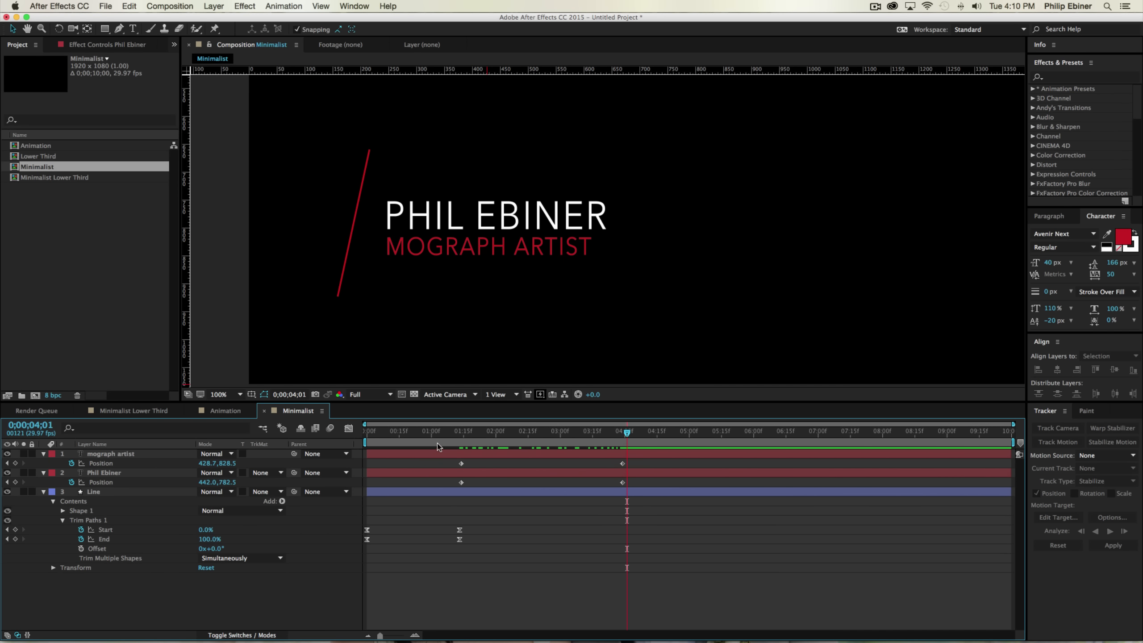
pyautogui.moveTo(432, 432); pyautogui.dragTo(523, 443)
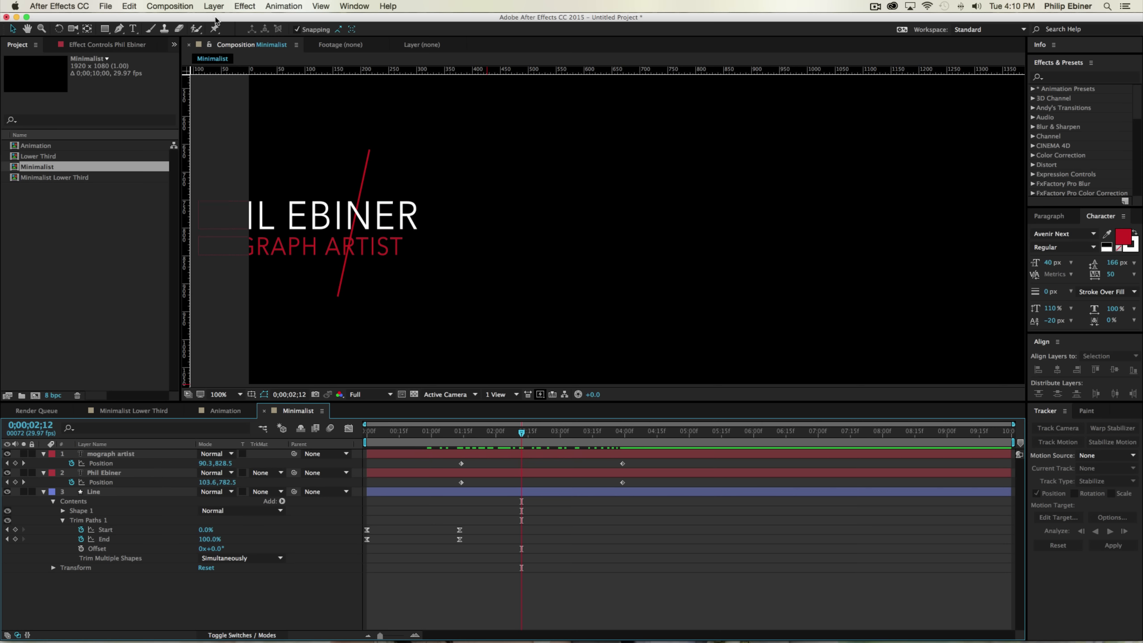
# Step: With the Pen tool, draw a closed four-sided shape whose left edge follows the slanted line and which covers the text's final area
pyautogui.click(120, 29)
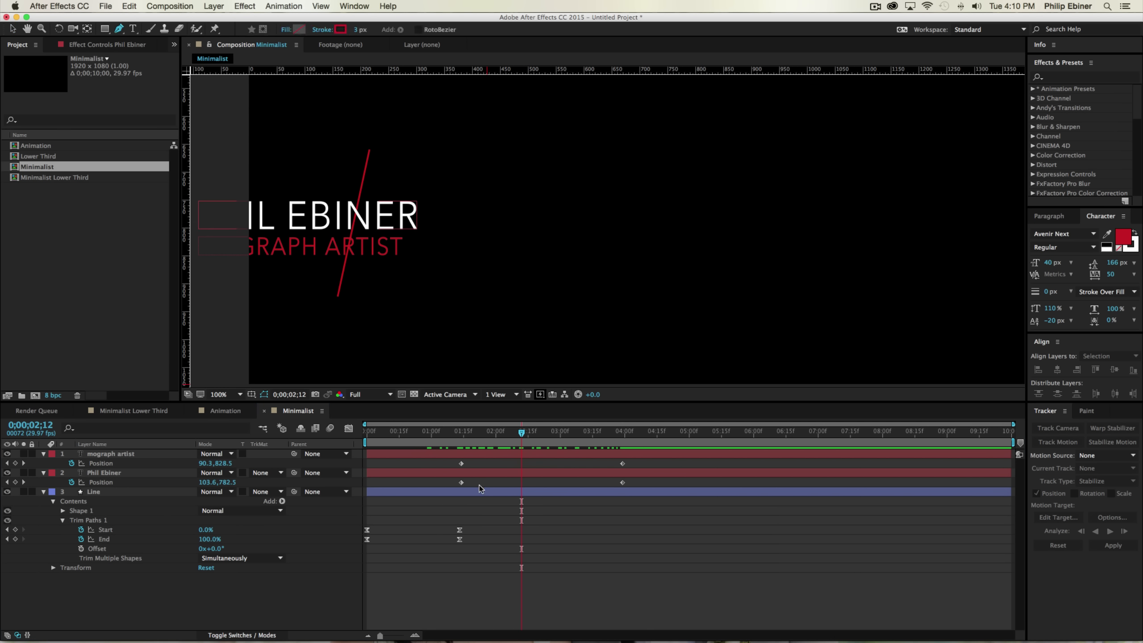
pyautogui.click(366, 165)
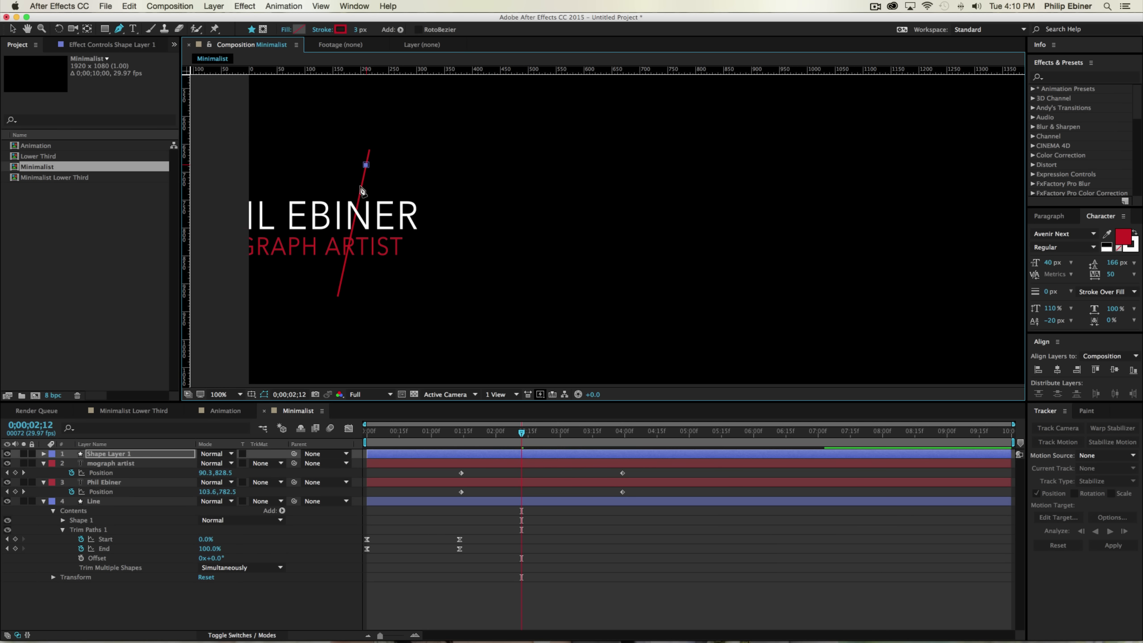
pyautogui.click(343, 270)
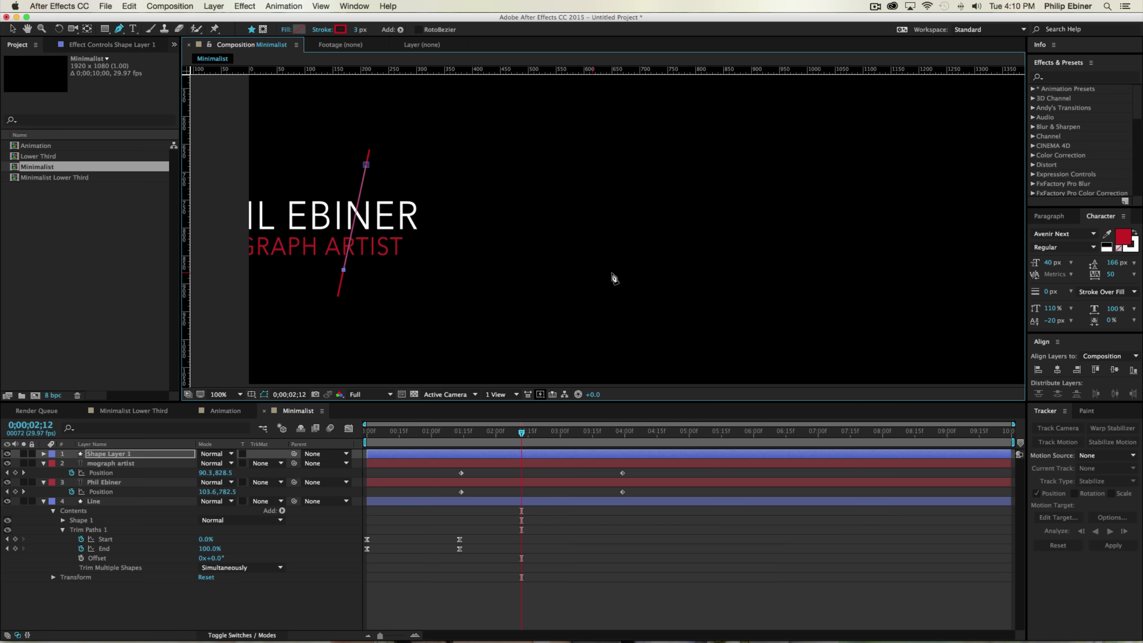
pyautogui.click(685, 278)
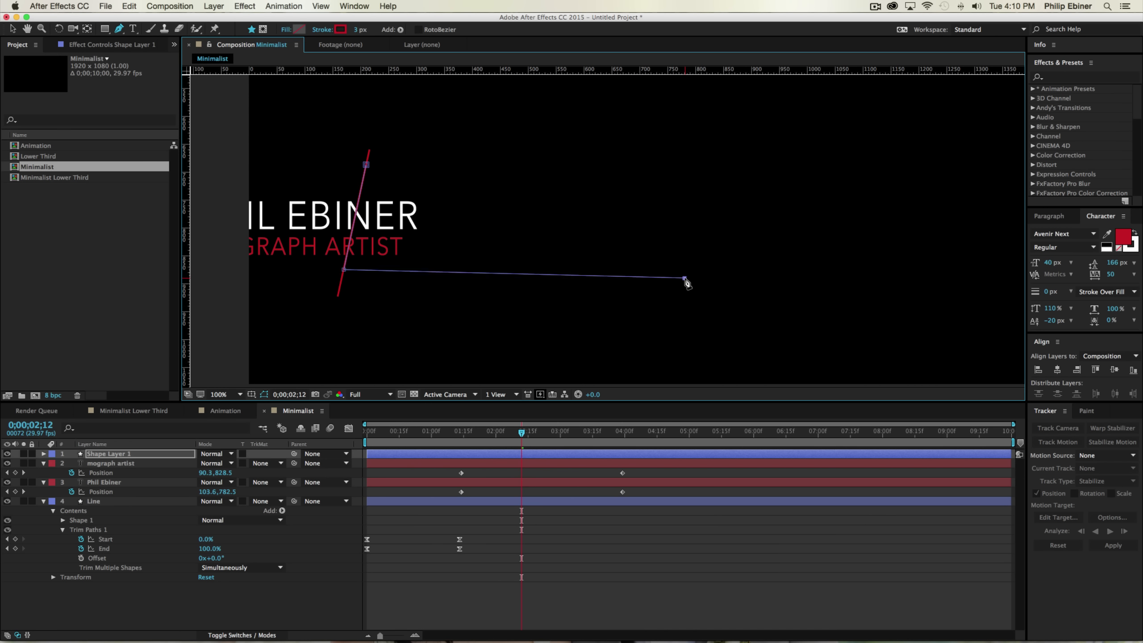
pyautogui.click(689, 147)
pyautogui.click(365, 165)
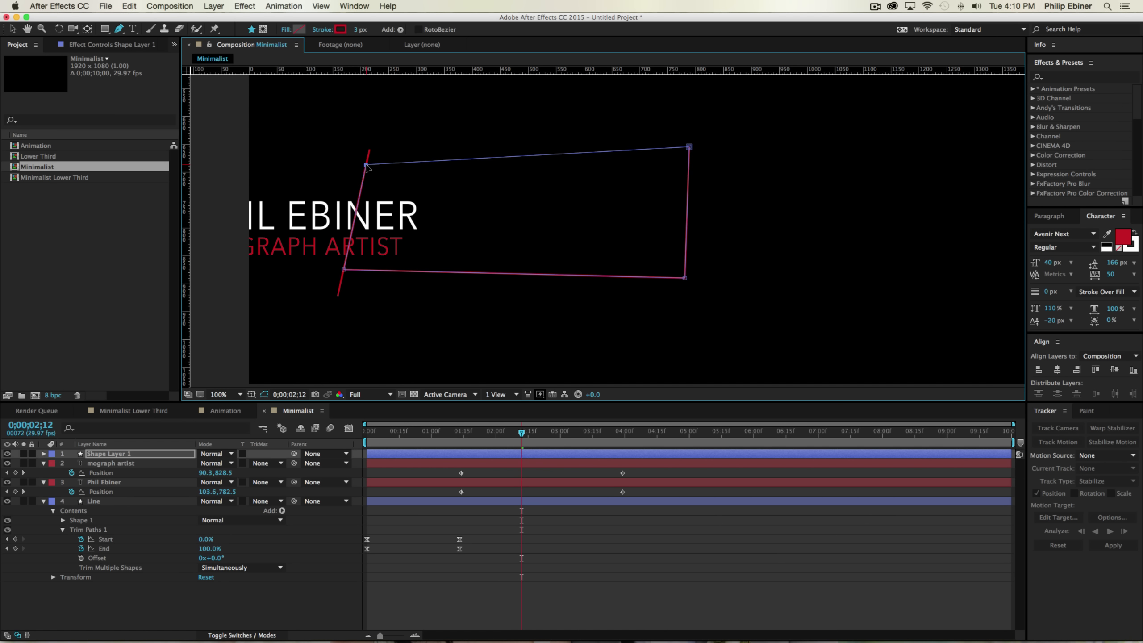
# Step: Set the drawn shape's stroke width to 0 px and give it a solid red fill
pyautogui.moveTo(601, 439); pyautogui.dragTo(625, 440)
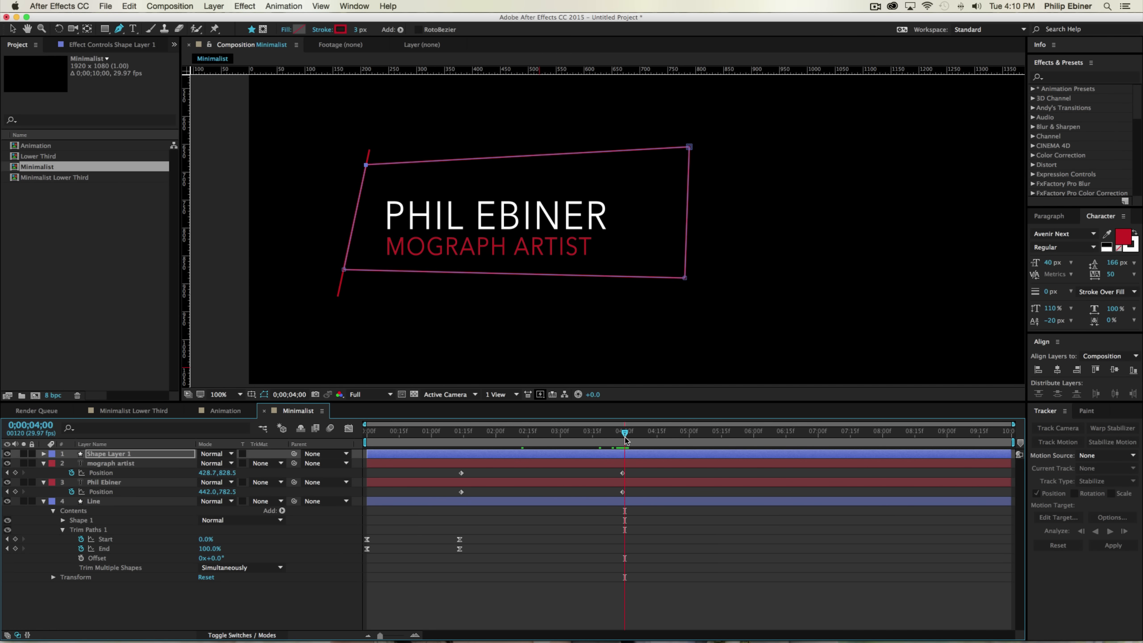
pyautogui.moveTo(357, 33); pyautogui.dragTo(258, 30)
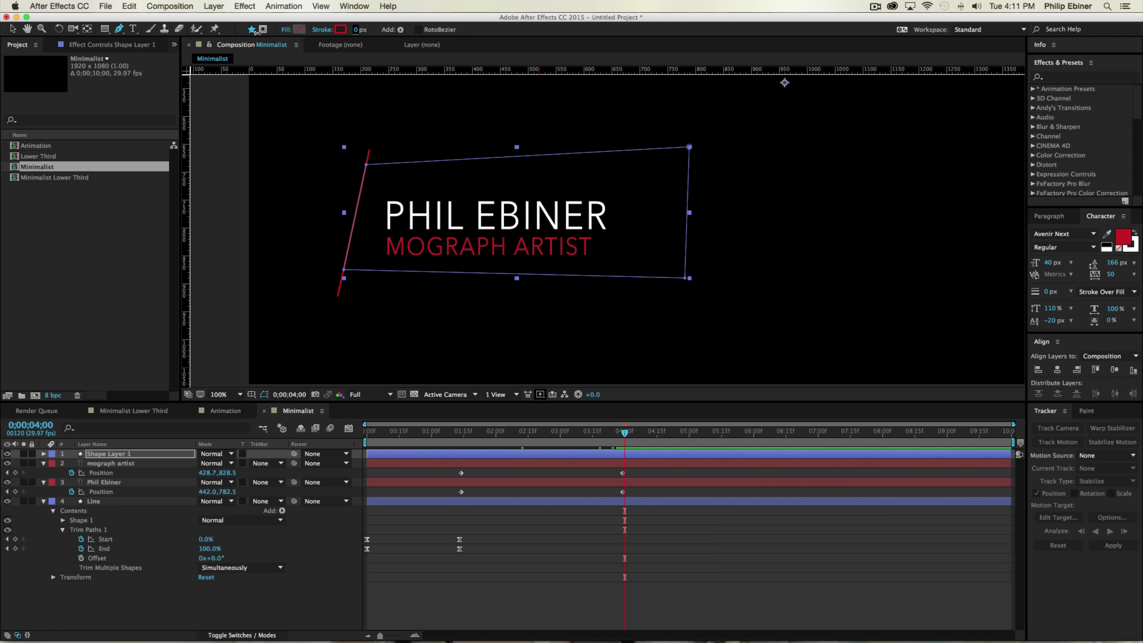
pyautogui.click(288, 30)
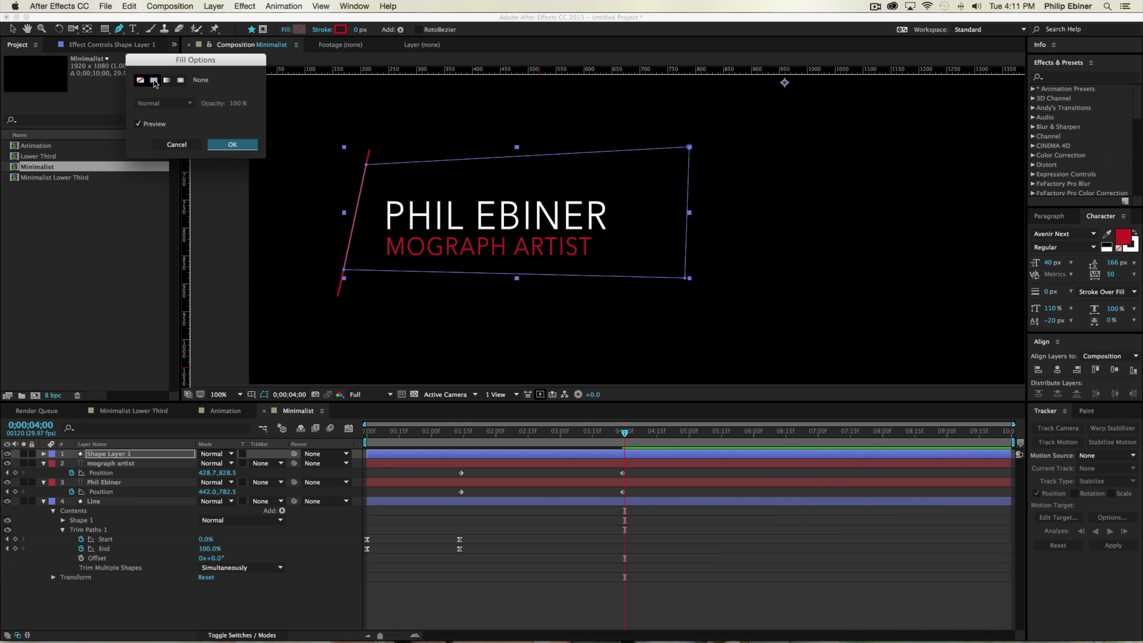
pyautogui.click(154, 79)
pyautogui.click(223, 143)
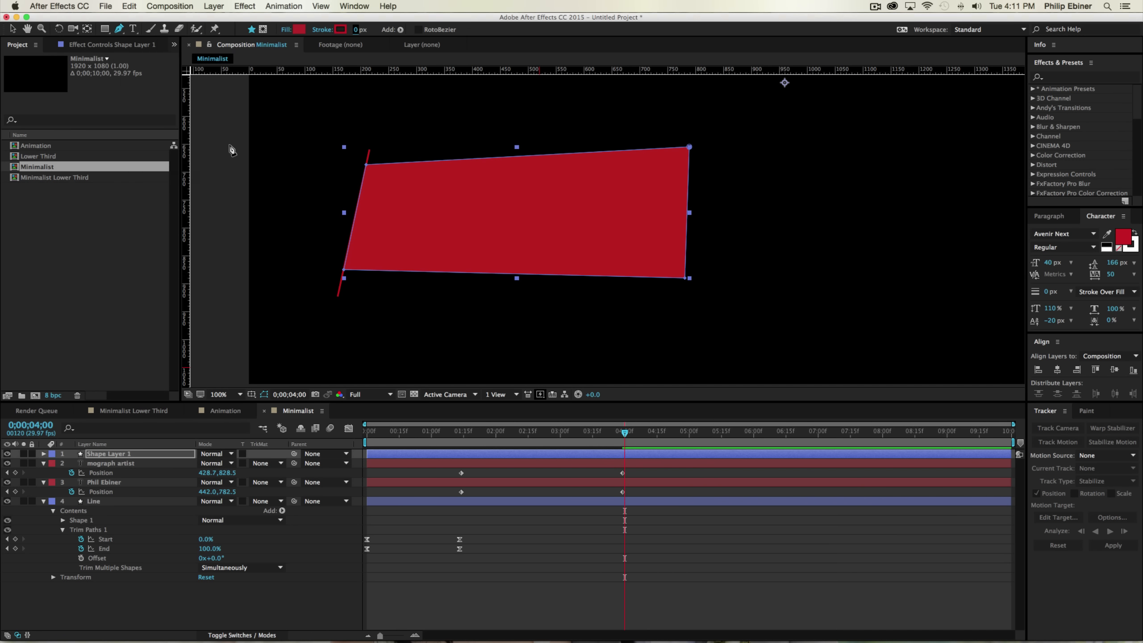
# Step: Rename the filled shape layer as Matte
pyautogui.click(563, 583)
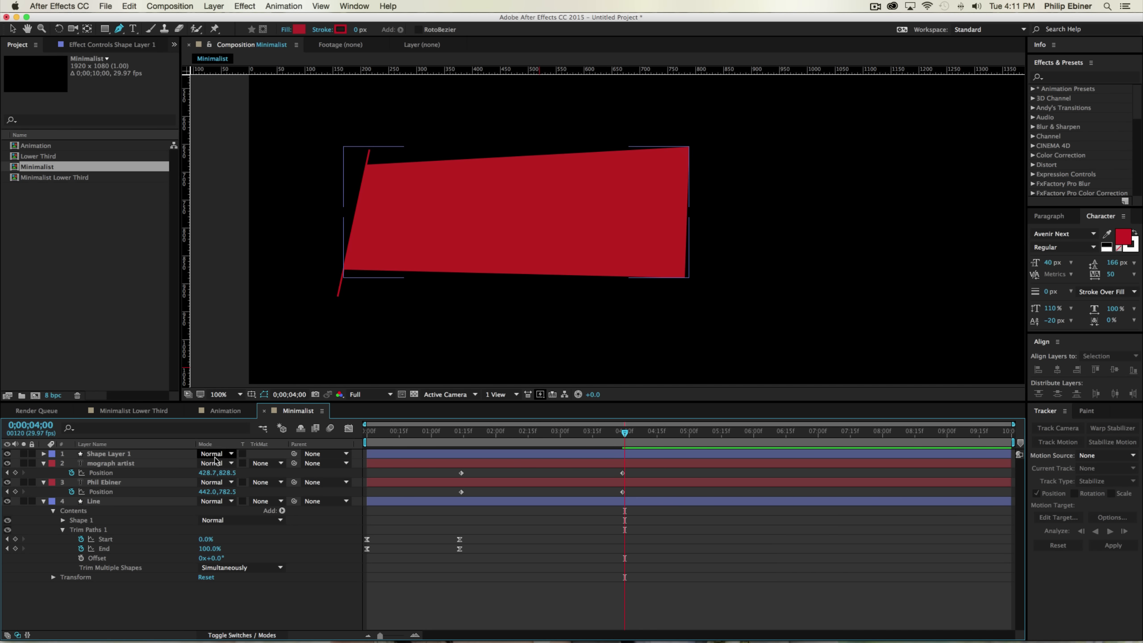
pyautogui.moveTo(478, 436); pyautogui.dragTo(605, 436)
pyautogui.click(482, 453)
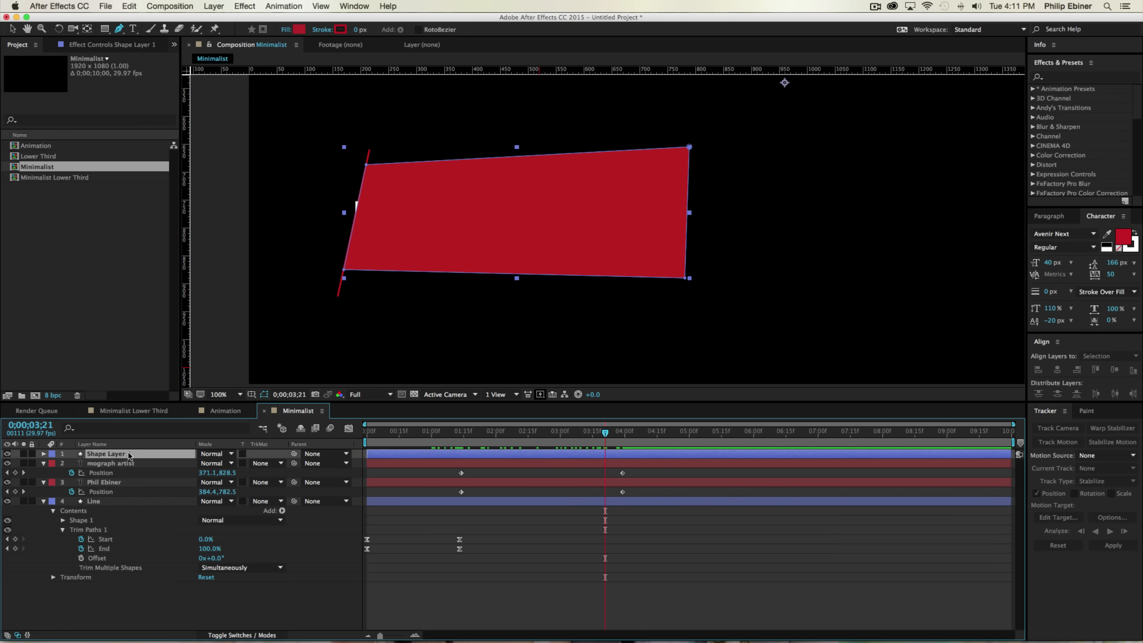
pyautogui.hotkey('shift', 'Return')
pyautogui.write('Matte')
pyautogui.press('Return')
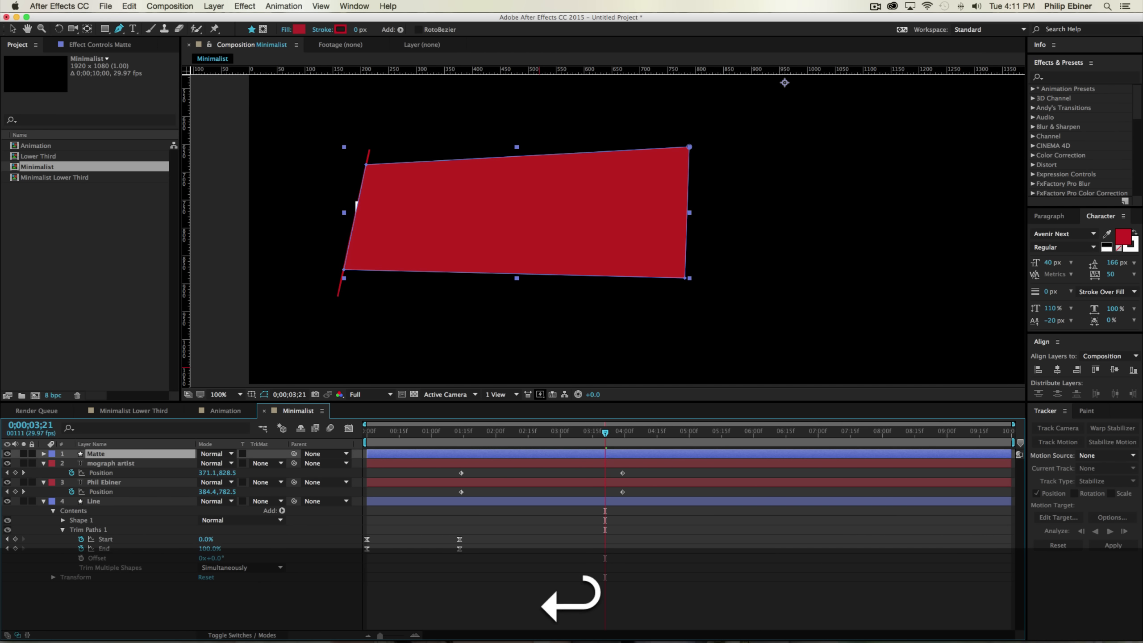
# Step: Set the "mograph artist" layer's track matte to Alpha Matte "Matte" and scrub through its slide-in to check it
pyautogui.click(247, 465)
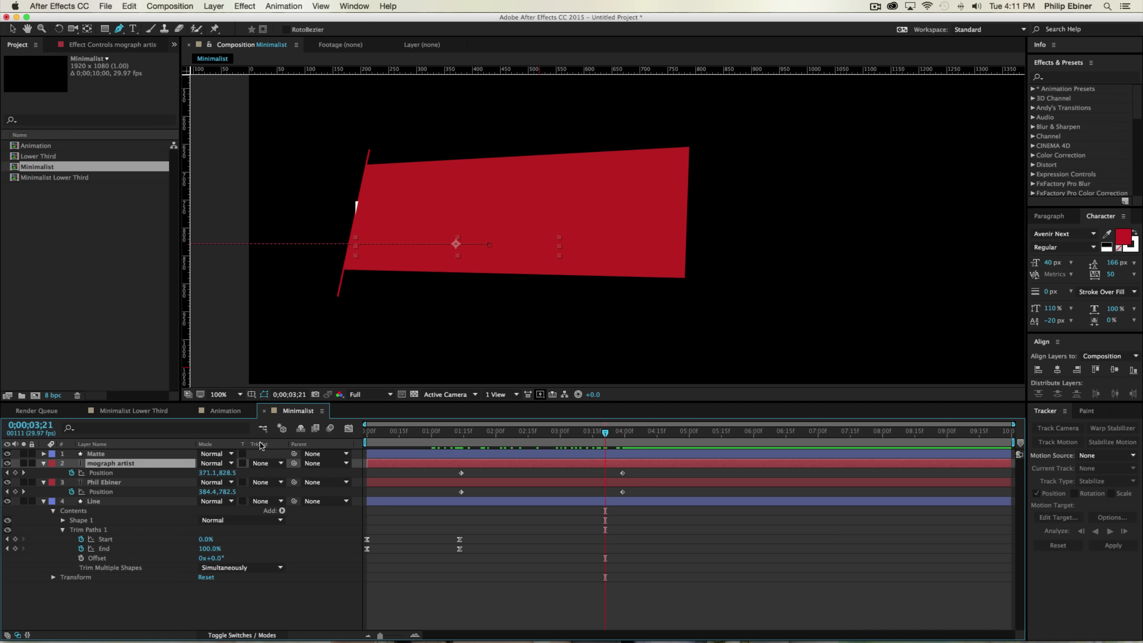
pyautogui.click(269, 636)
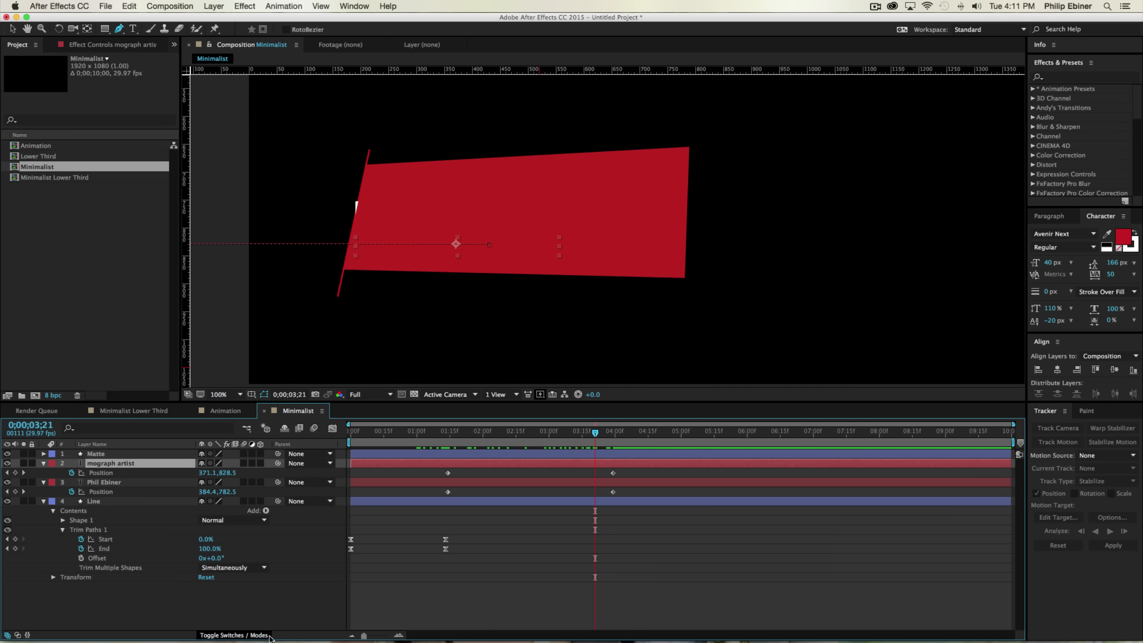
pyautogui.click(243, 636)
pyautogui.click(272, 464)
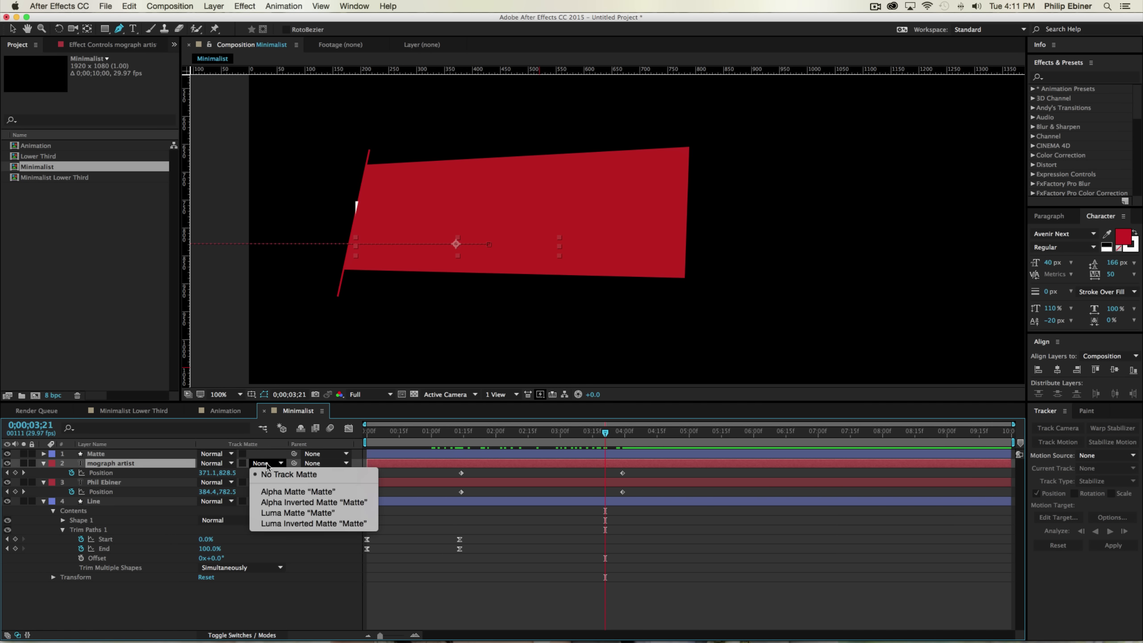
pyautogui.click(281, 489)
pyautogui.click(537, 544)
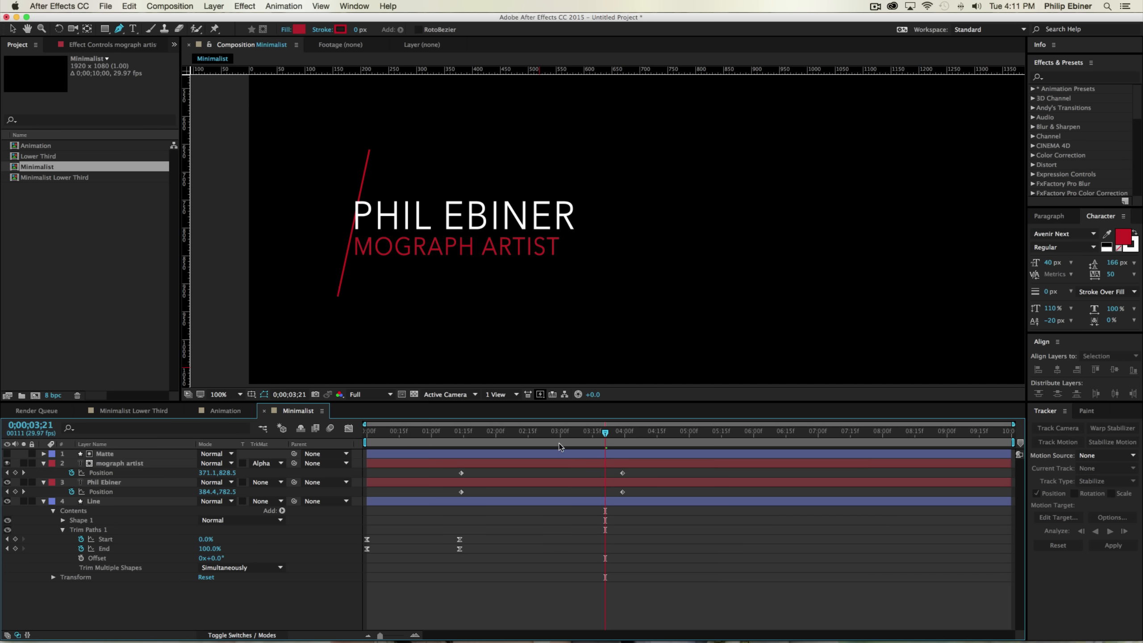
pyautogui.moveTo(550, 435); pyautogui.dragTo(604, 443)
# Step: Duplicate the Matte layer, place the copy directly above the name layer, and apply it as that layer's Alpha Matte
pyautogui.click(137, 446)
pyautogui.click(137, 452)
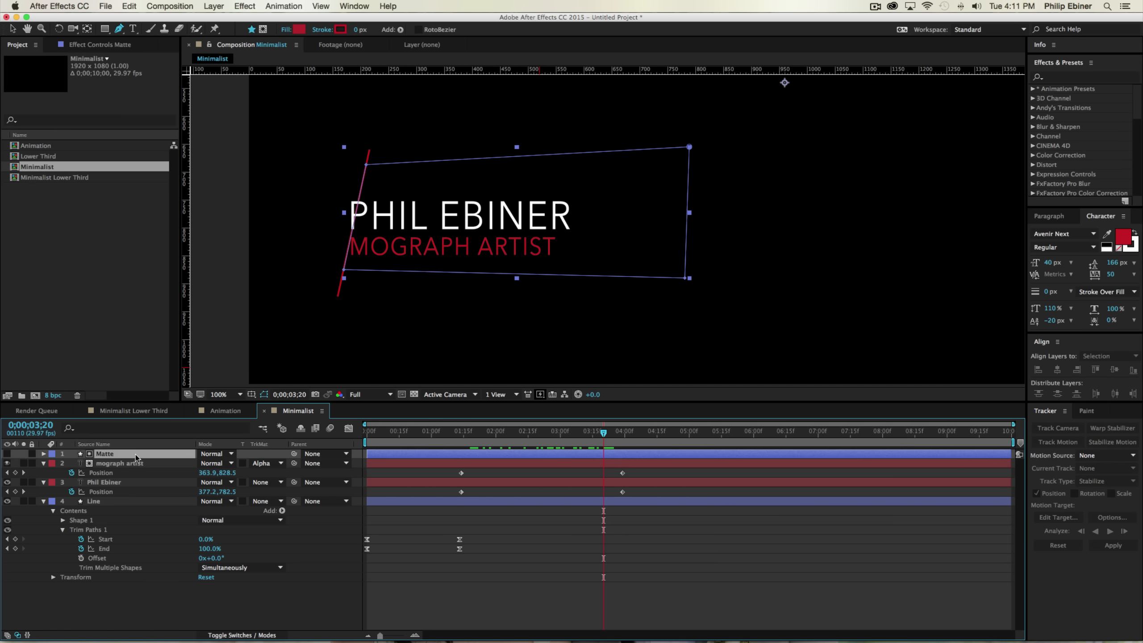
pyautogui.press('super+d')
pyautogui.moveTo(117, 456); pyautogui.dragTo(103, 495)
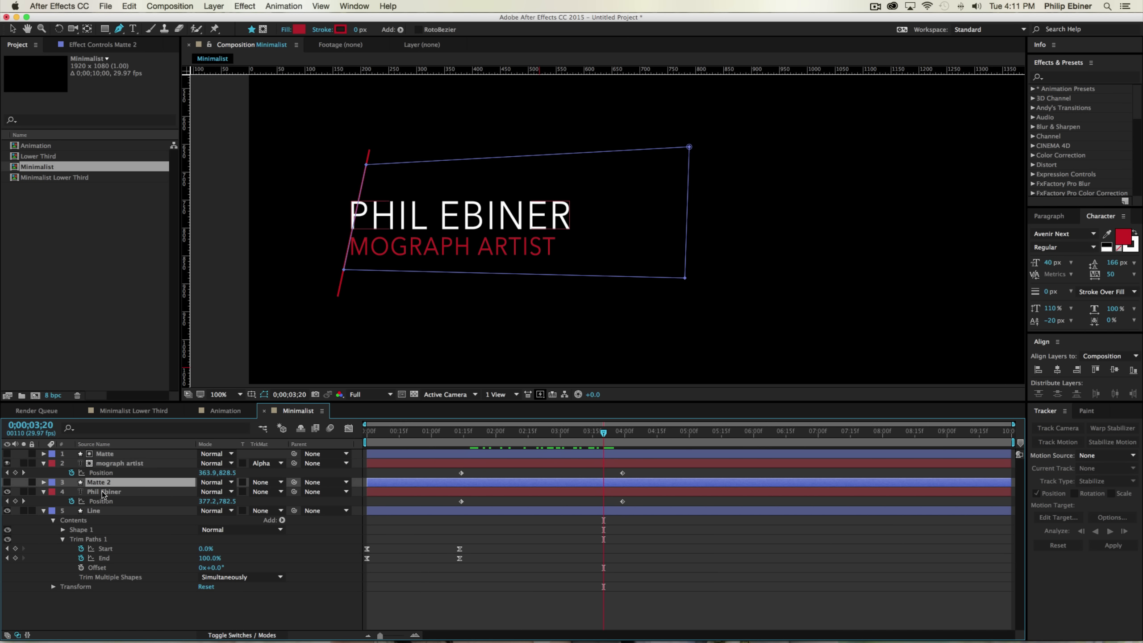
pyautogui.click(268, 491)
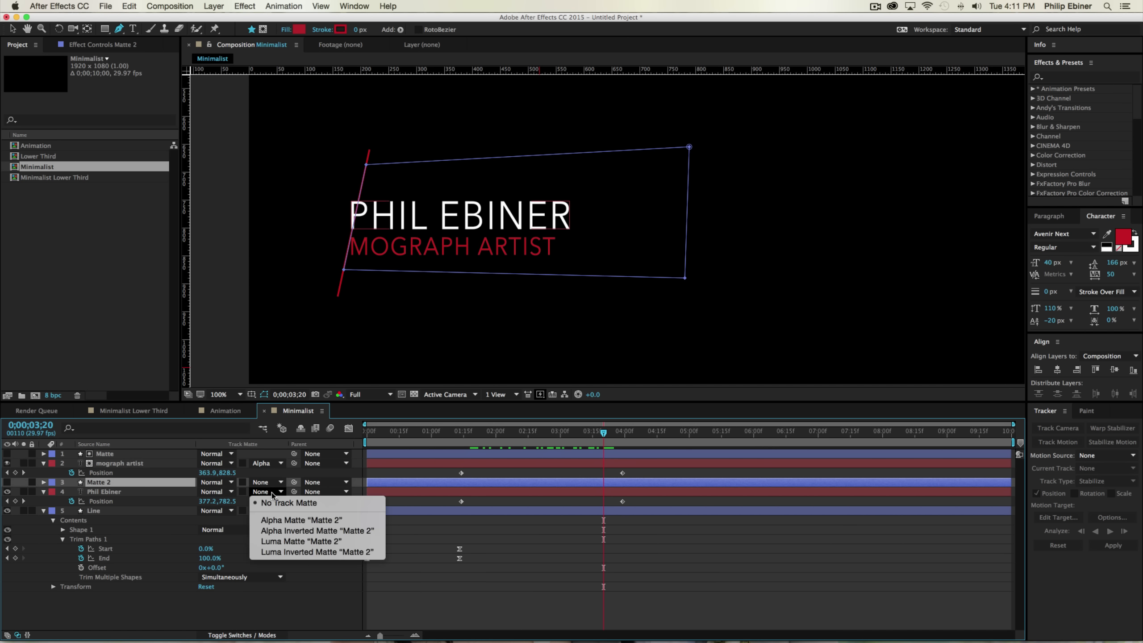
pyautogui.click(297, 520)
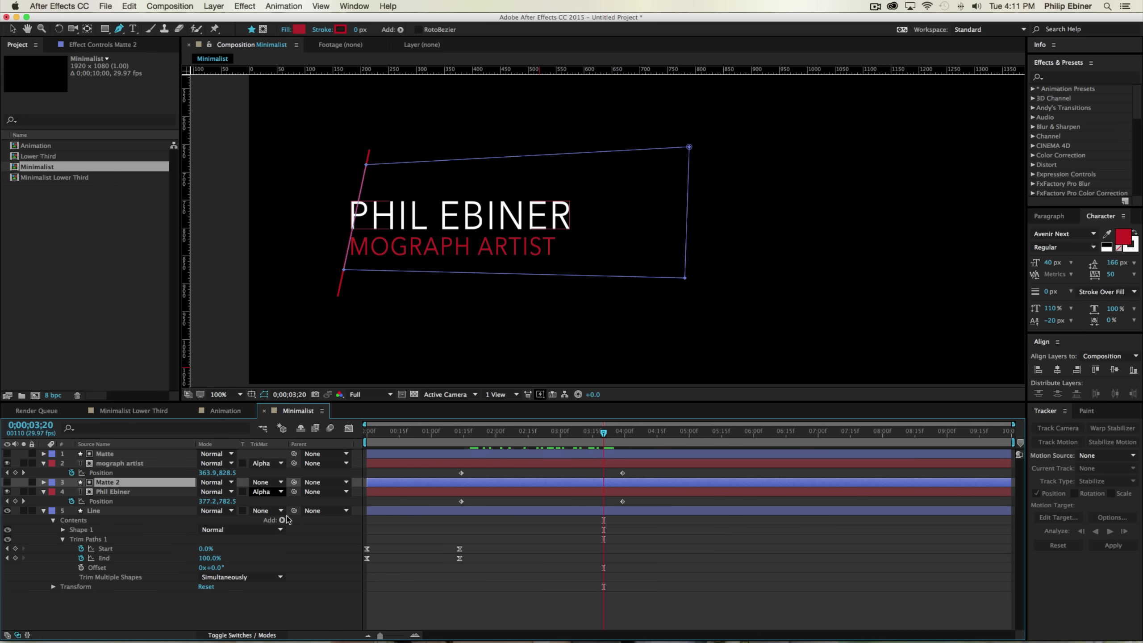
pyautogui.click(509, 499)
pyautogui.moveTo(462, 432); pyautogui.dragTo(604, 436)
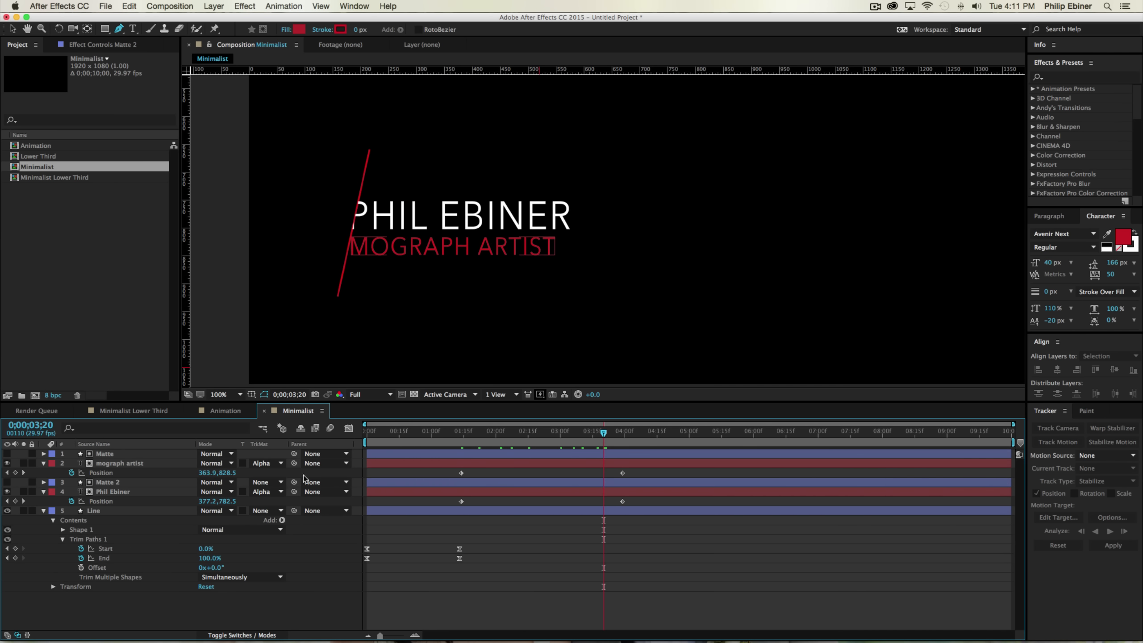
# Step: Collapse the expanded properties of all layers and move the Line layer to the top of the layer stack
pyautogui.press('super+a')
pyautogui.press('s')
pyautogui.click(131, 552)
pyautogui.press('super+a')
pyautogui.press('s')
pyautogui.click(166, 533)
pyautogui.moveTo(113, 492); pyautogui.dragTo(99, 453)
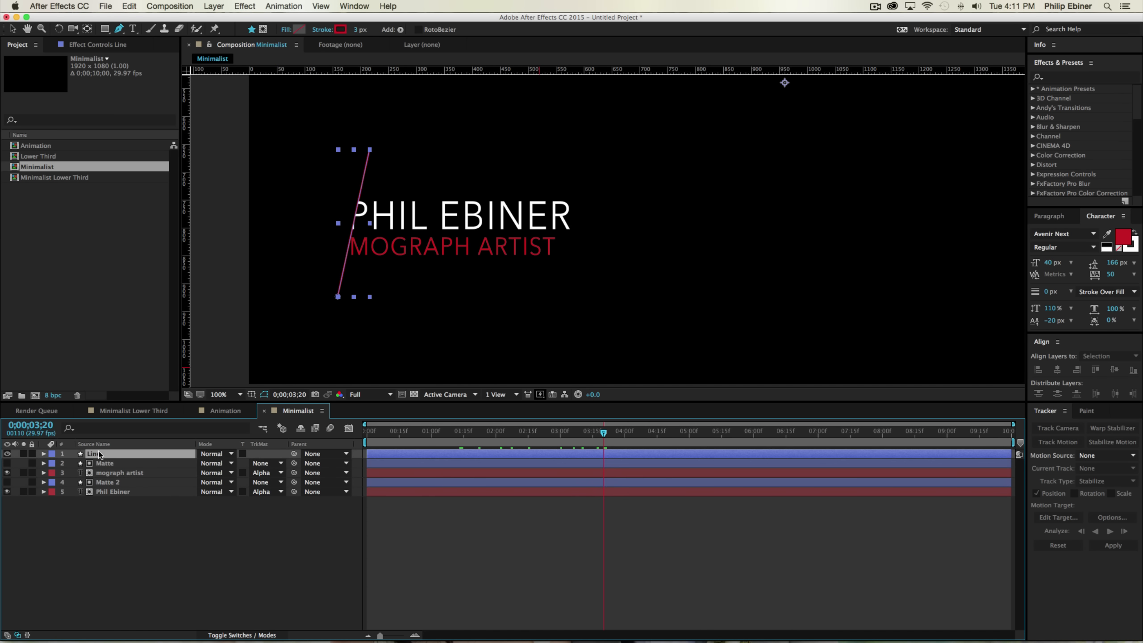
# Step: Reveal the Position keyframes of both text layers and apply Easy Ease to all of them
pyautogui.click(154, 521)
pyautogui.click(113, 492)
pyautogui.keyDown('super'); pyautogui.click(124, 472); pyautogui.keyUp('super')
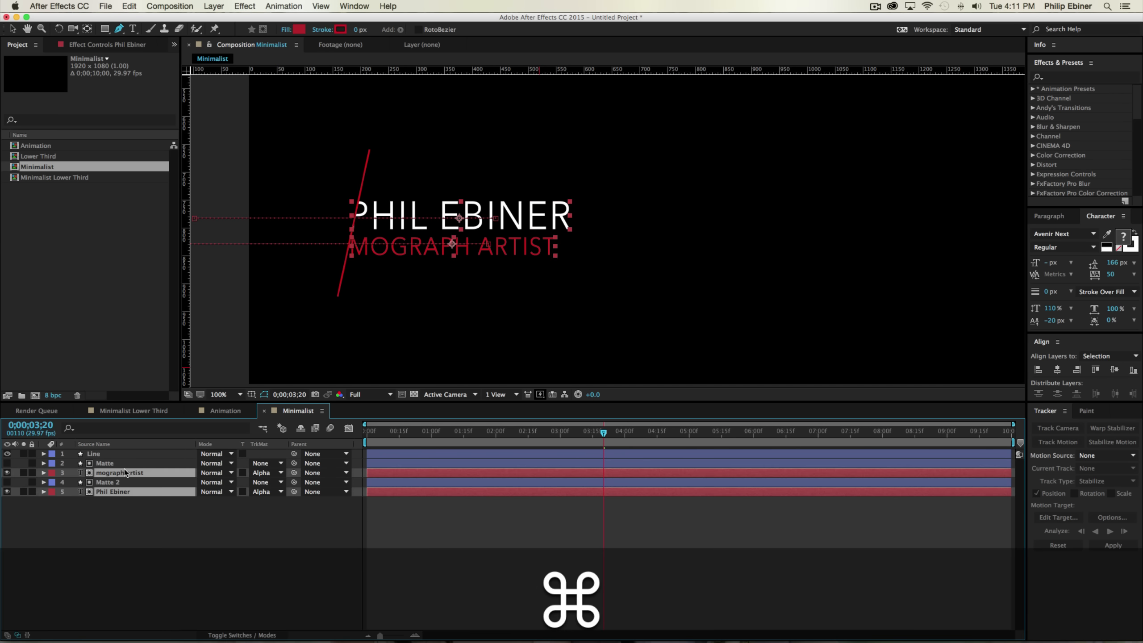
pyautogui.press('u')
pyautogui.moveTo(650, 536); pyautogui.dragTo(425, 472)
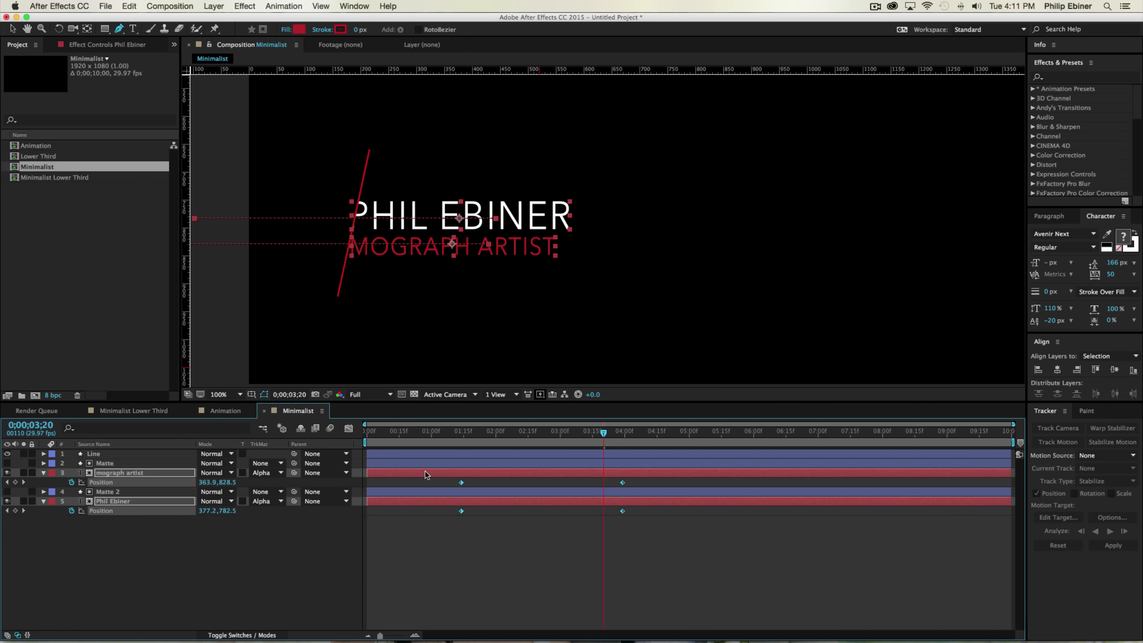
pyautogui.press('F9')
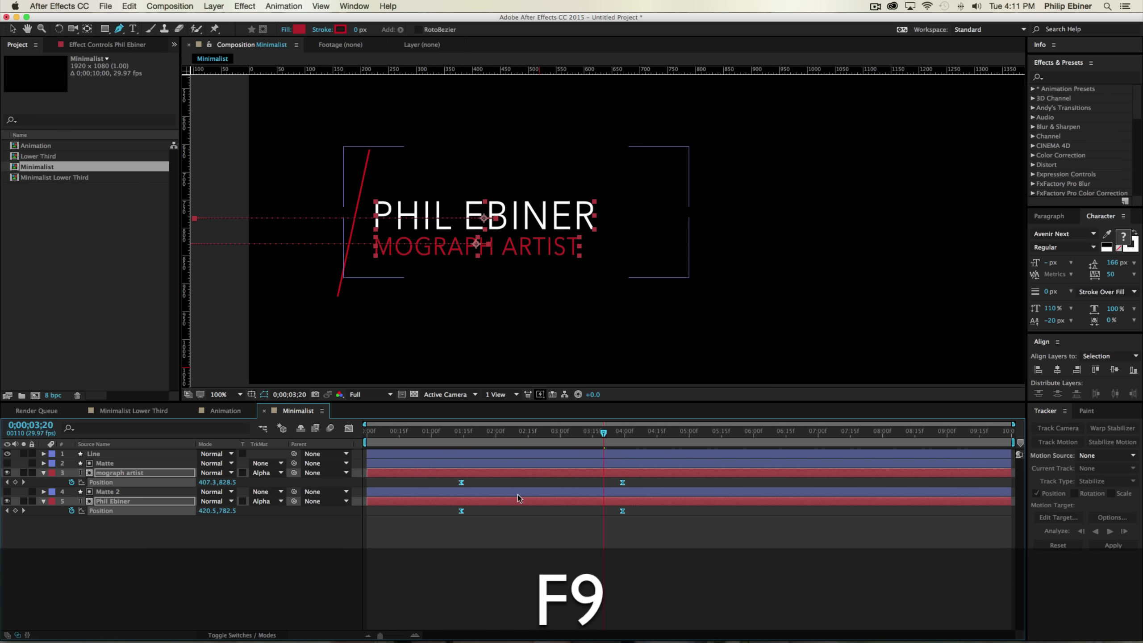
pyautogui.click(498, 481)
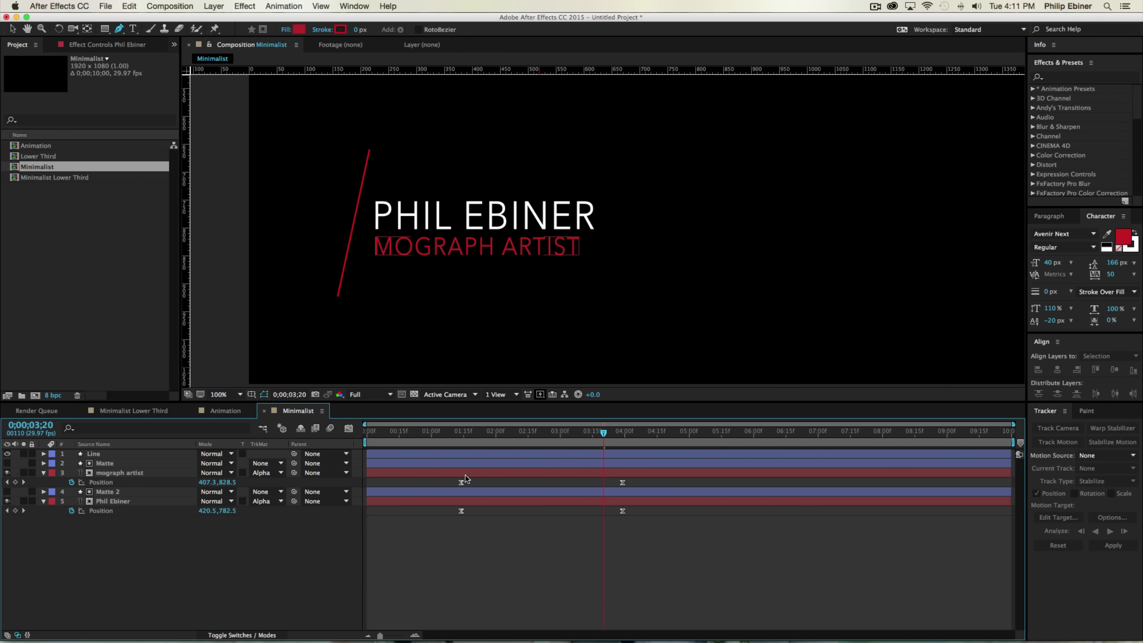
# Step: Scrub through the eased text slide and compare it with the Minimalist Lower Third composition
pyautogui.moveTo(451, 433); pyautogui.dragTo(675, 452)
pyautogui.click(157, 410)
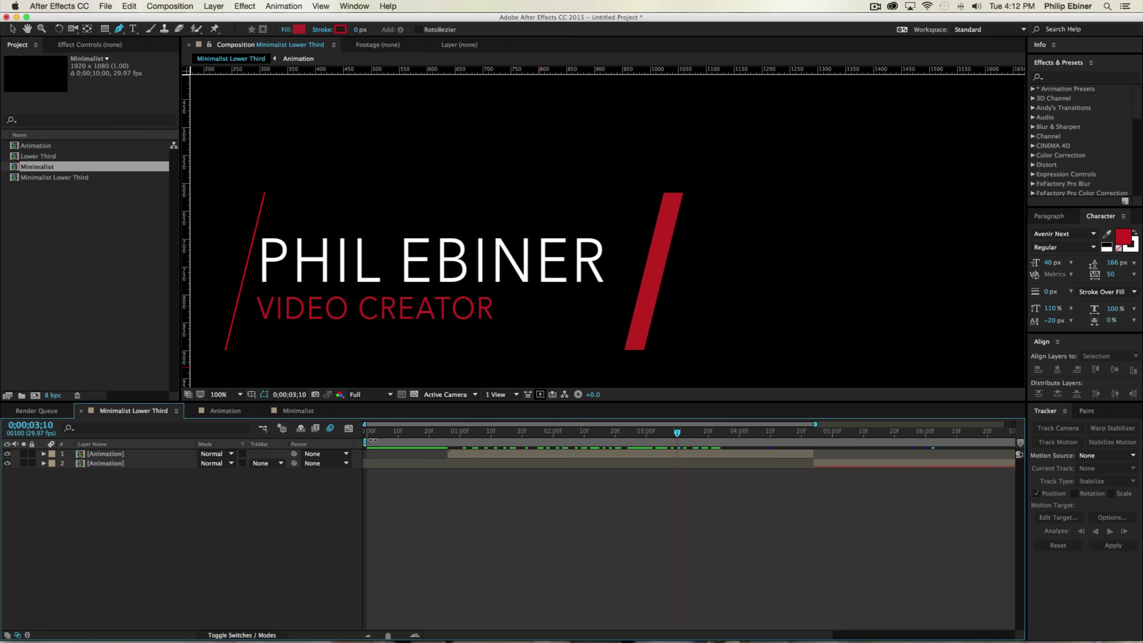
pyautogui.click(298, 411)
# Step: Move the name layer's first Position keyframe earlier, to about 0;00;01;02, so the name starts before the title
pyautogui.moveTo(486, 435); pyautogui.dragTo(534, 449)
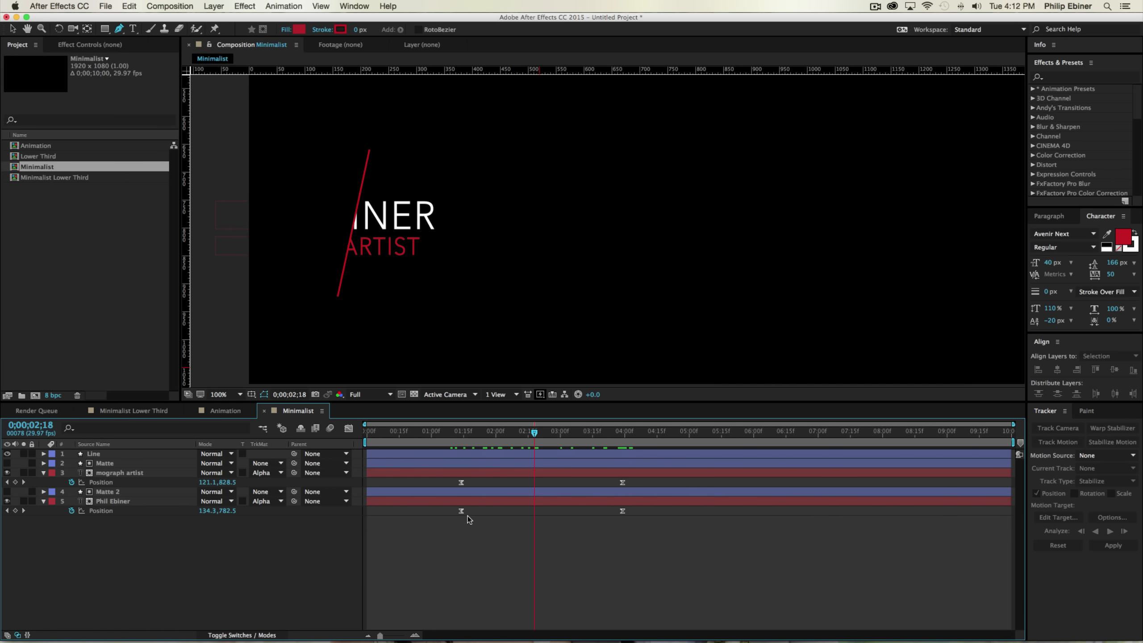
pyautogui.moveTo(461, 512); pyautogui.dragTo(437, 513)
pyautogui.click(455, 518)
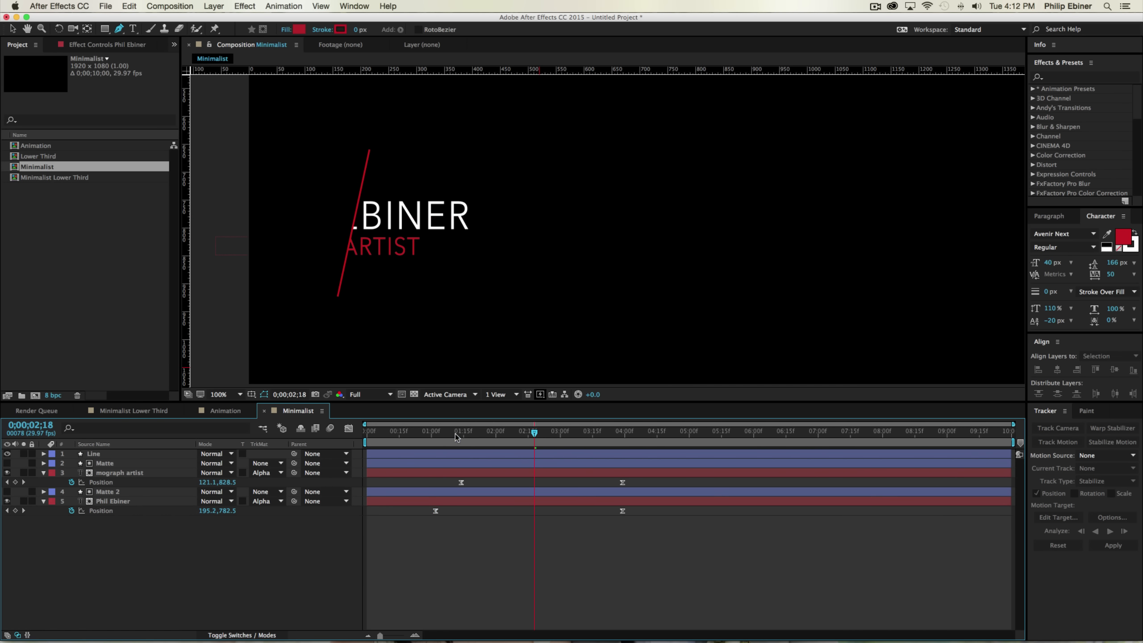
# Step: Enable motion blur on the Line and both text layers as well as for the composition, and preview the animation
pyautogui.keyDown('super'); pyautogui.click(551, 501); pyautogui.keyUp('super')
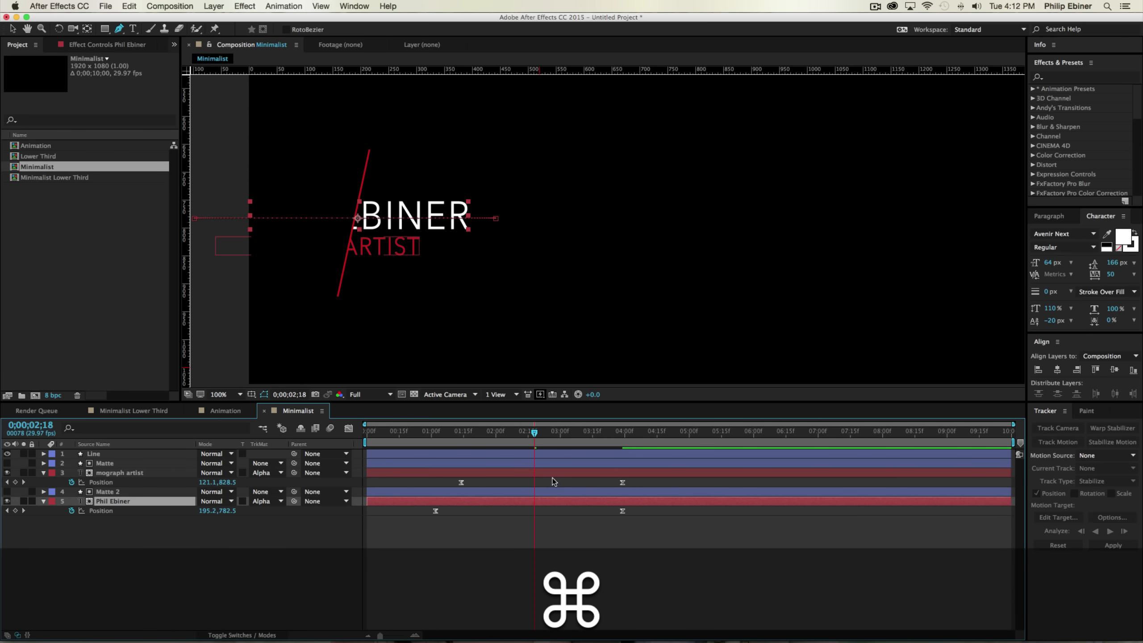
pyautogui.keyDown('super'); pyautogui.click(550, 473); pyautogui.keyUp('super')
pyautogui.keyDown('super'); pyautogui.click(120, 454); pyautogui.keyUp('super')
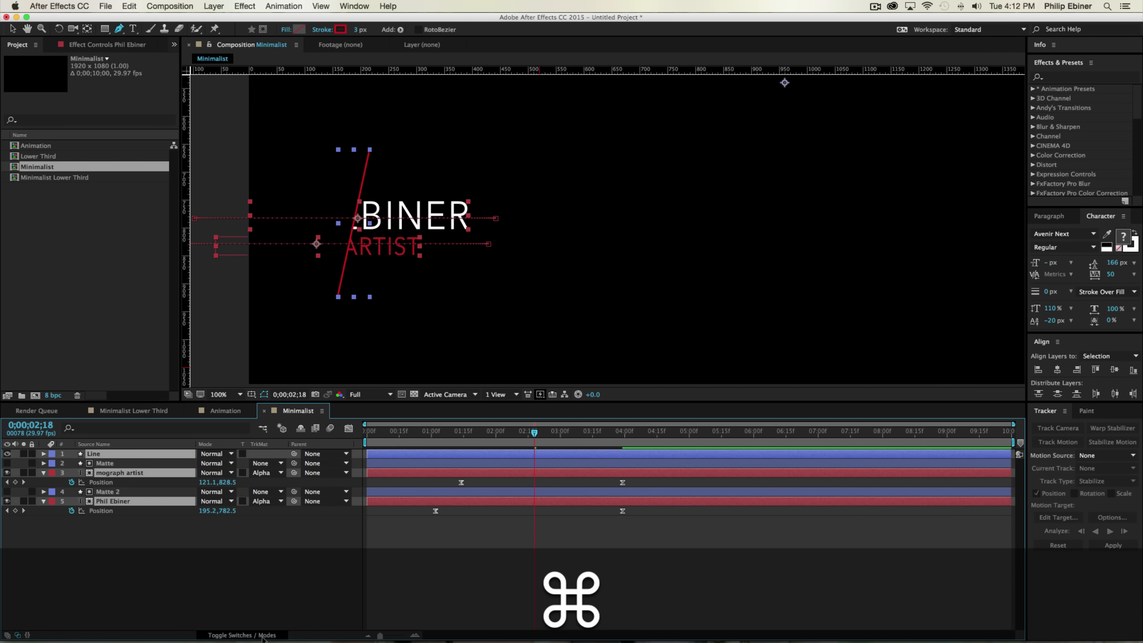
pyautogui.click(263, 636)
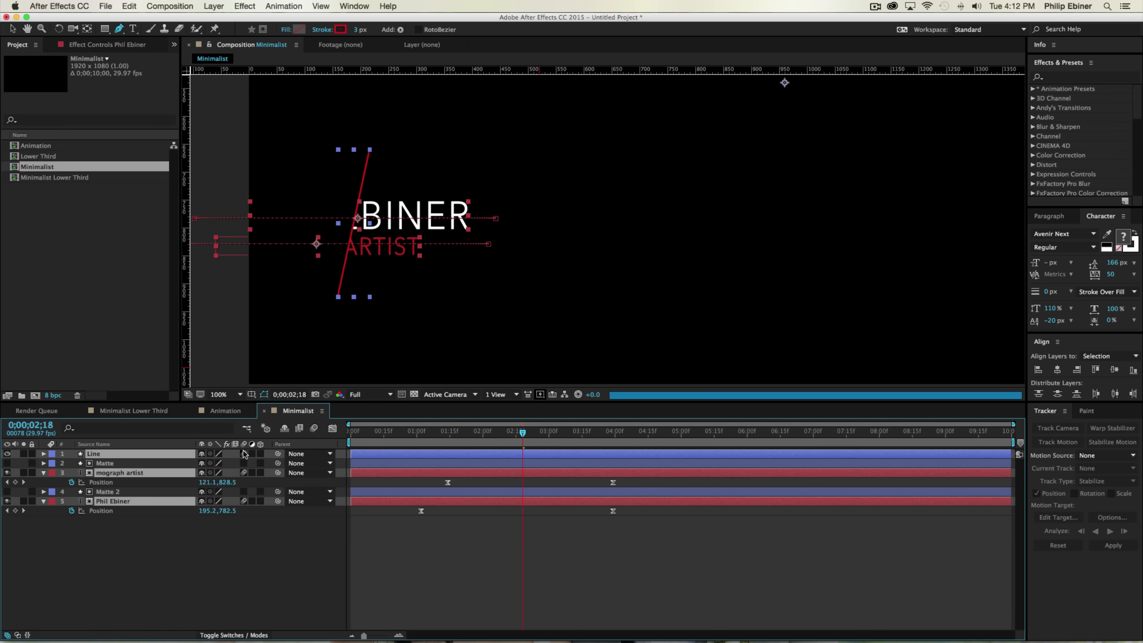
pyautogui.click(315, 429)
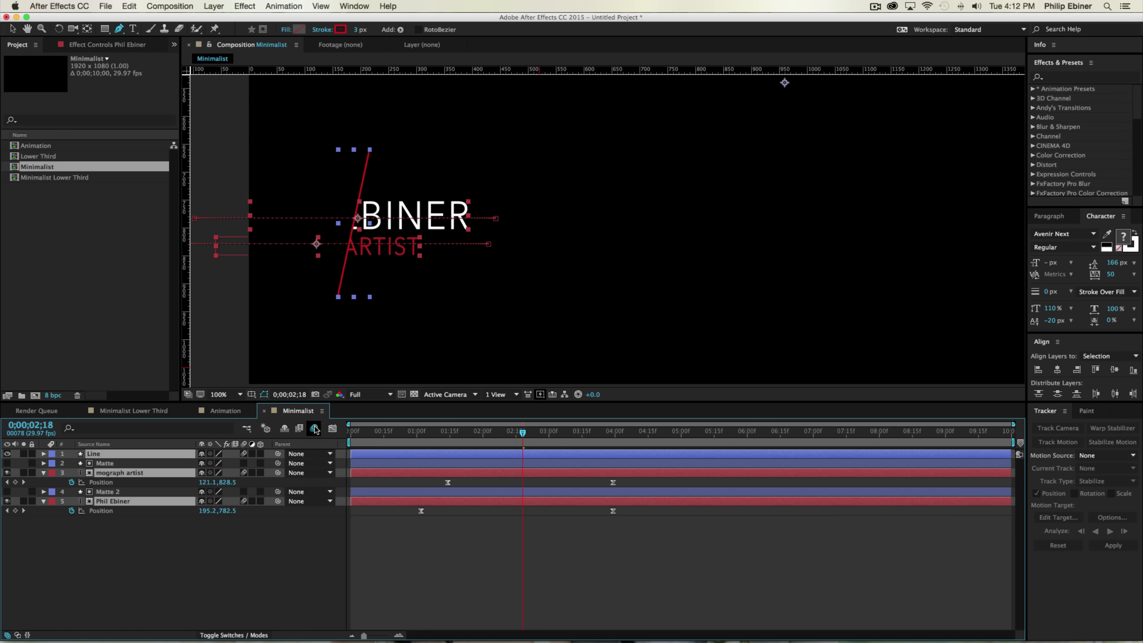
pyautogui.click(464, 579)
pyautogui.press('0')
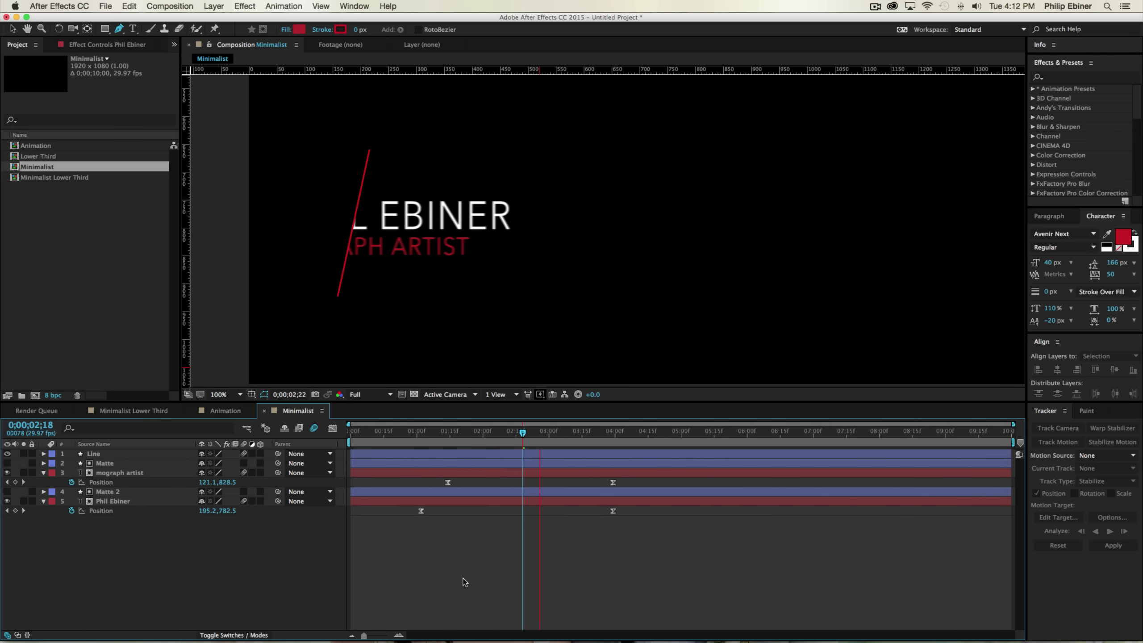
# Step: Reshape both text layers' Position speed curves in the Graph Editor, shortening the start easing and lengthening the end easing
pyautogui.moveTo(655, 539); pyautogui.dragTo(392, 484)
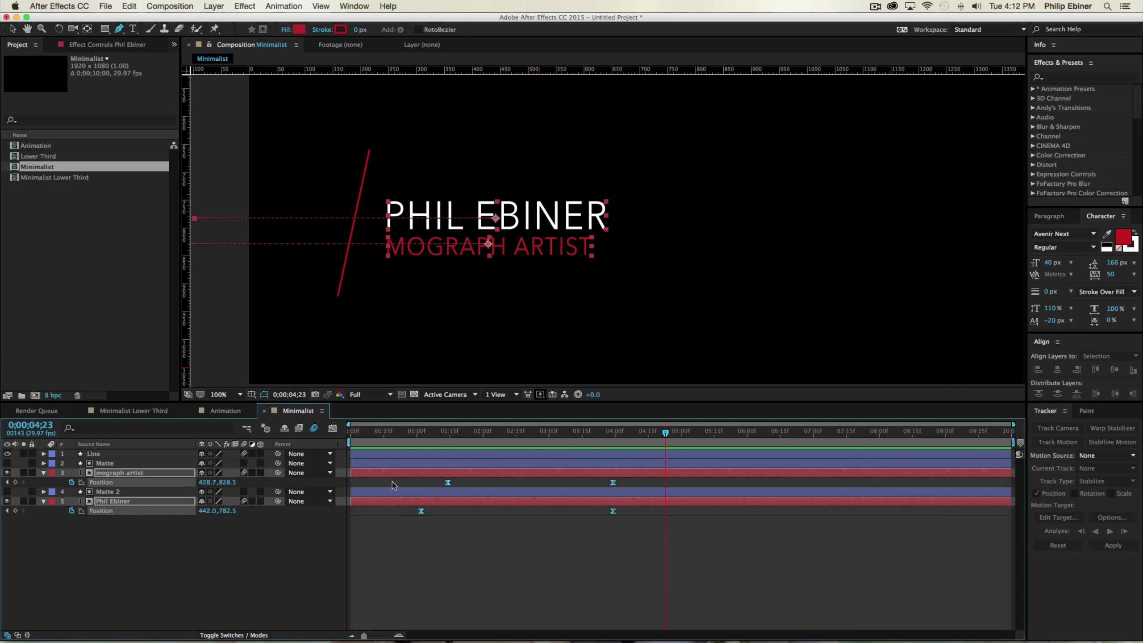
pyautogui.click(332, 428)
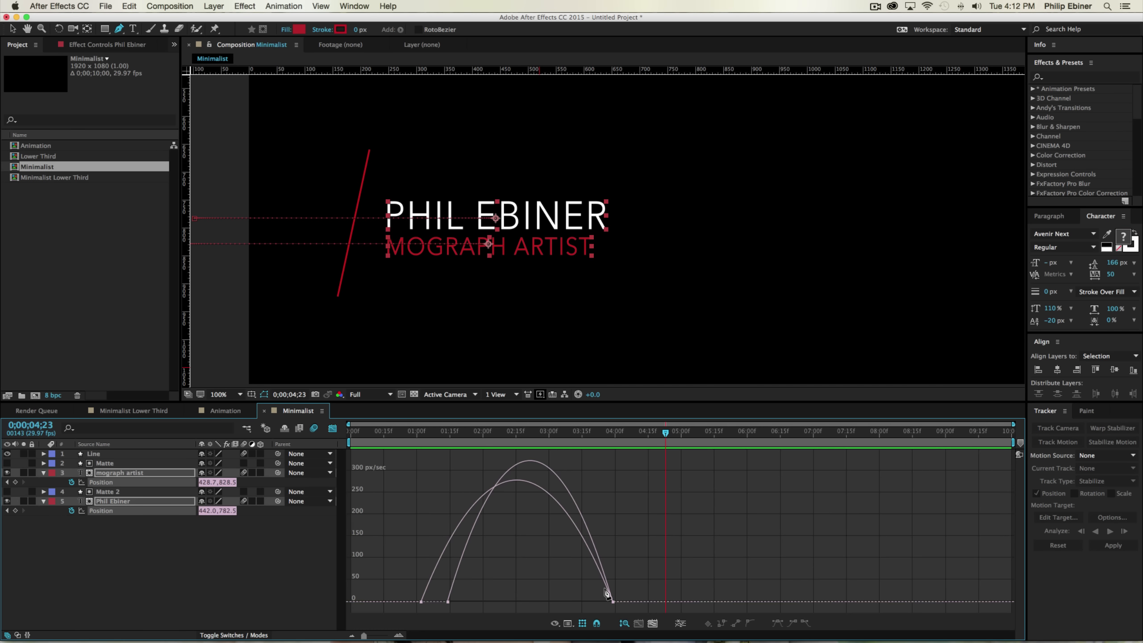
pyautogui.press('v')
pyautogui.moveTo(633, 569); pyautogui.dragTo(379, 618)
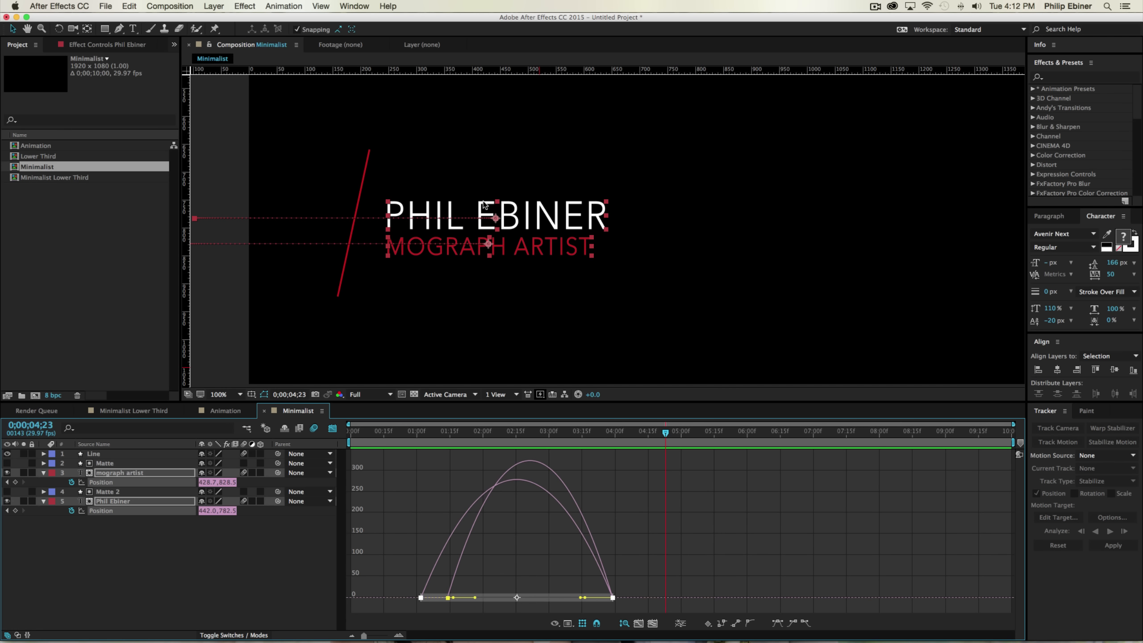
pyautogui.moveTo(390, 582); pyautogui.dragTo(668, 615)
pyautogui.moveTo(474, 598); pyautogui.dragTo(462, 597)
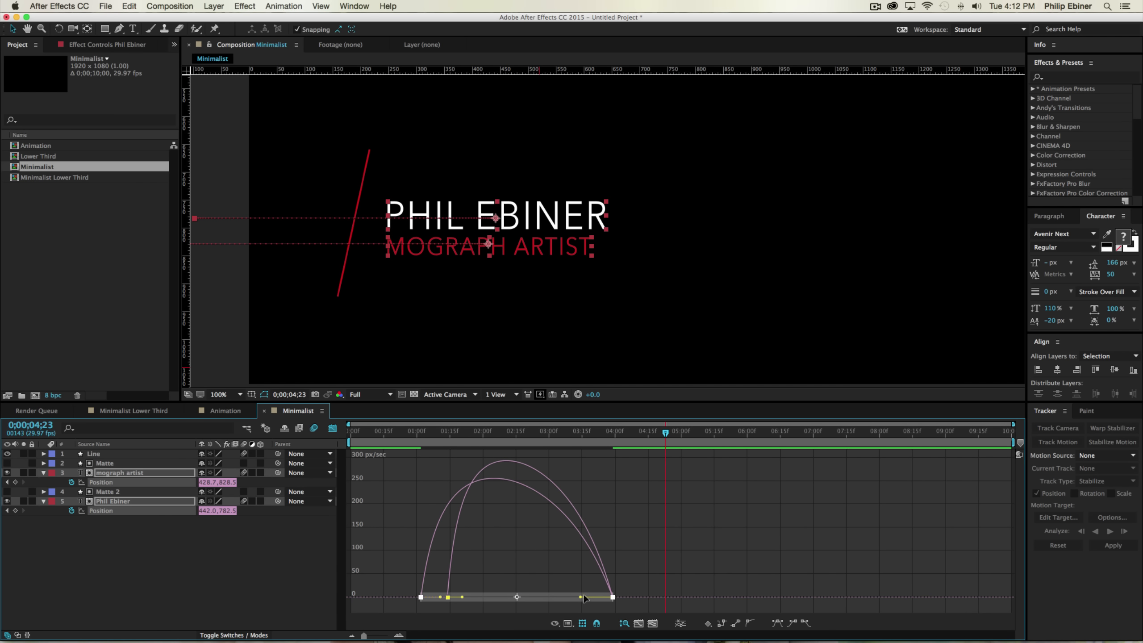
pyautogui.moveTo(581, 597); pyautogui.dragTo(554, 599)
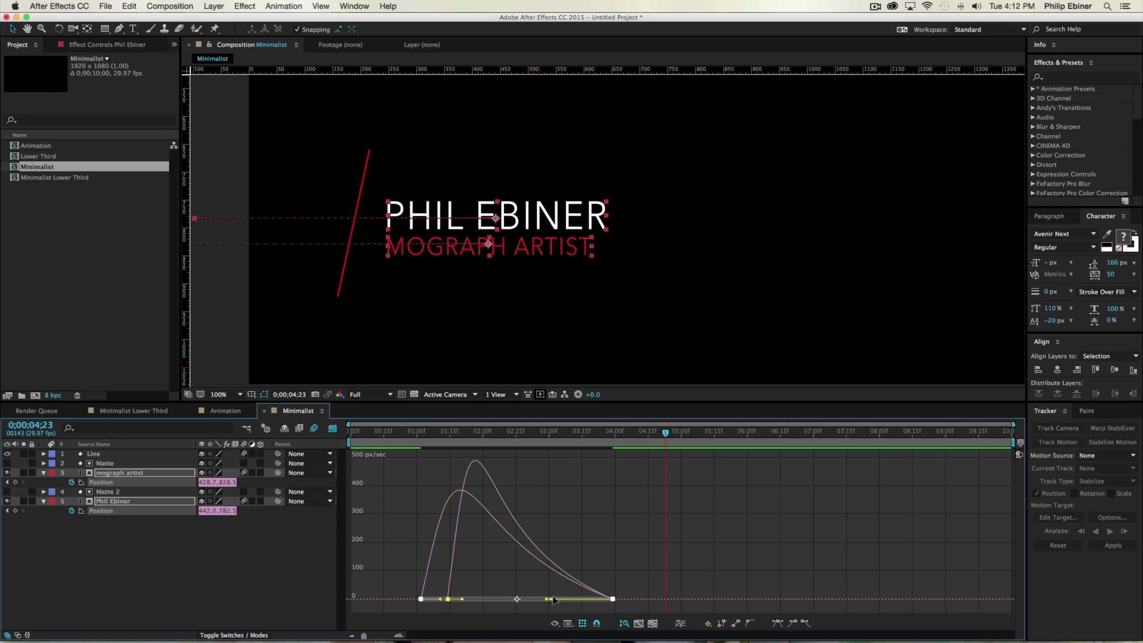
pyautogui.click(333, 428)
pyautogui.click(541, 541)
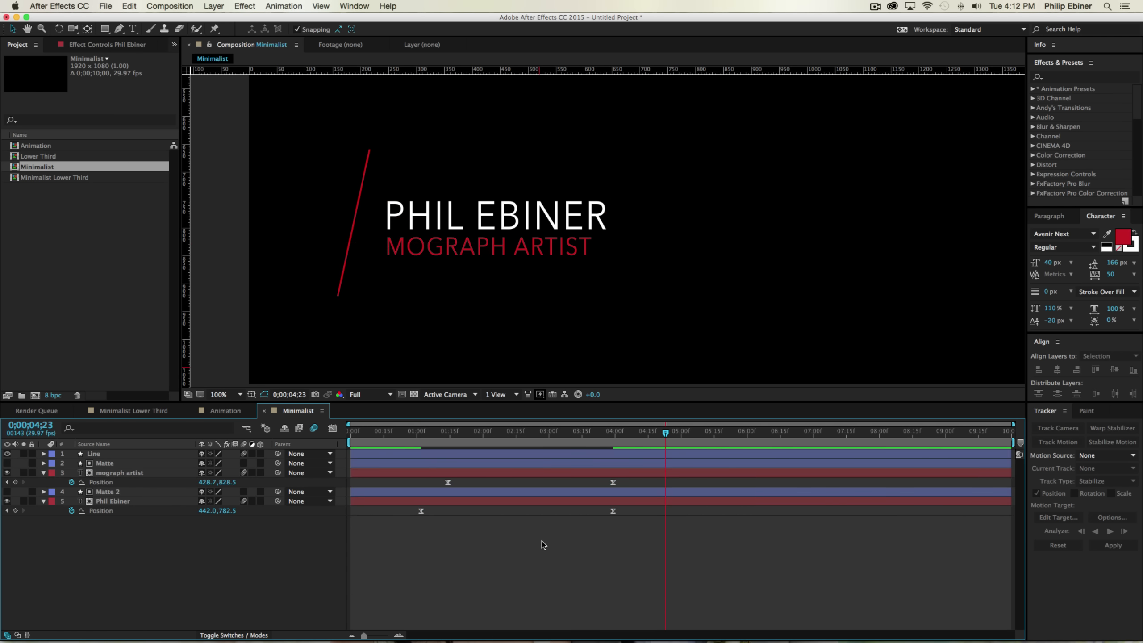
# Step: Preview the revised text slide in the Minimalist composition and collapse all layer properties
pyautogui.press('KP_0')
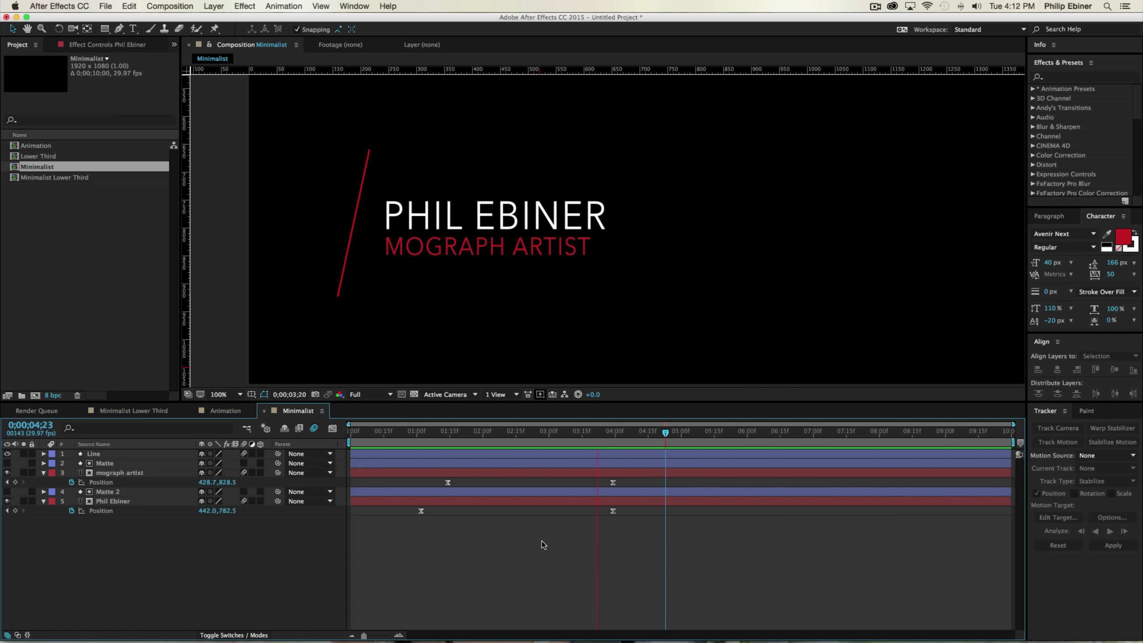
pyautogui.press('space')
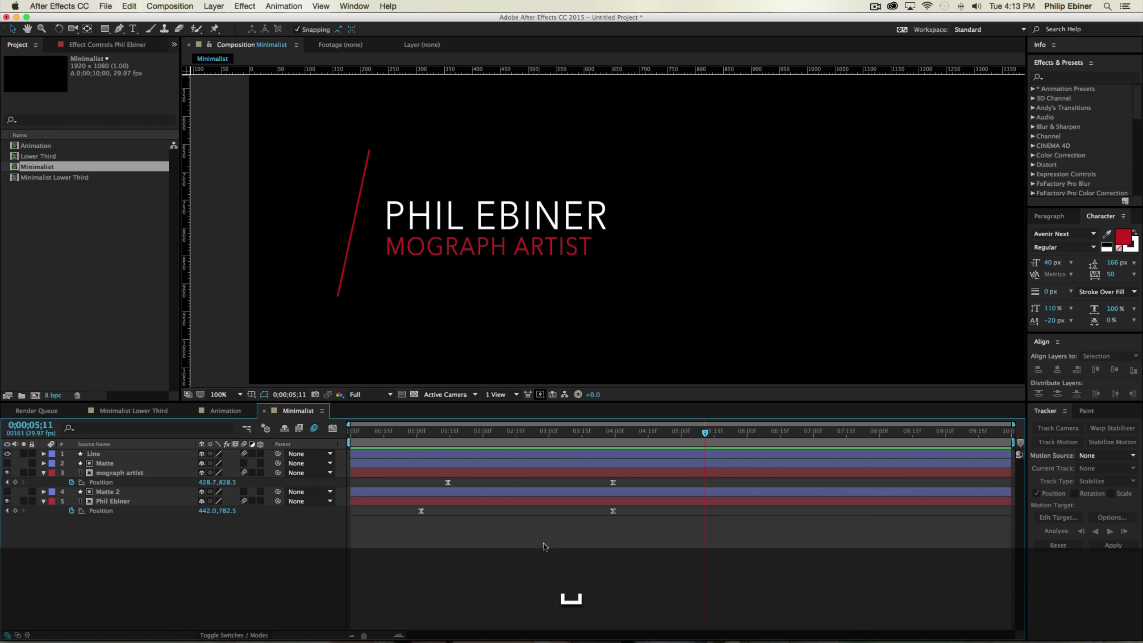
pyautogui.press('super+a')
pyautogui.press('s')
pyautogui.press('s')
pyautogui.click(496, 566)
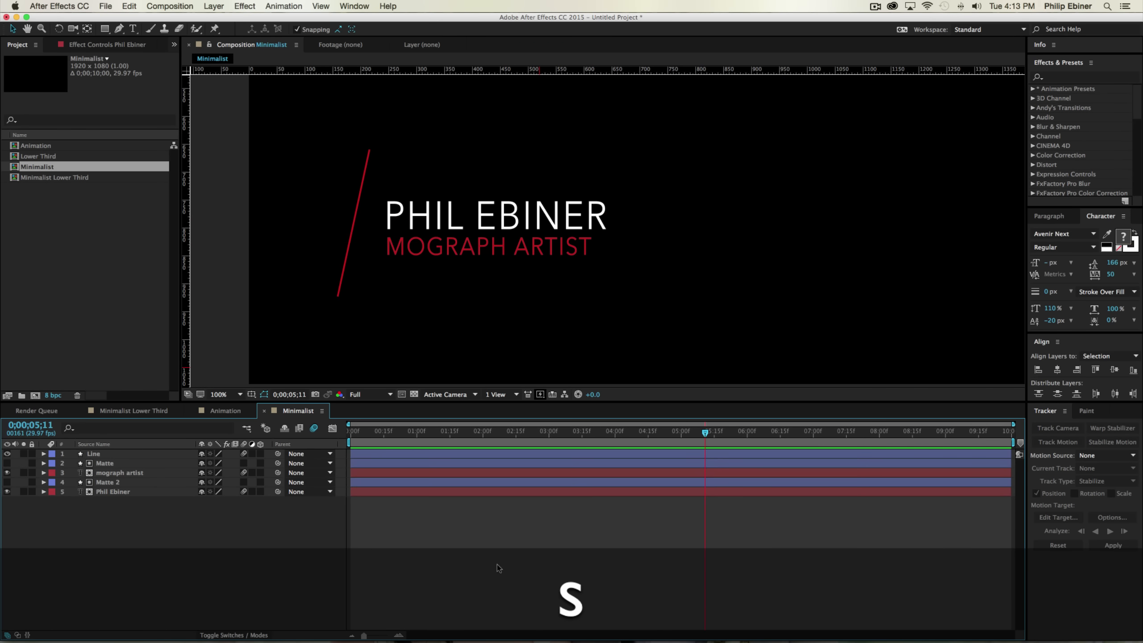
# Step: Scrub through the Minimalist Lower Third composition for reference and return to the Minimalist composition
pyautogui.click(154, 412)
pyautogui.moveTo(425, 441); pyautogui.dragTo(727, 446)
pyautogui.click(303, 414)
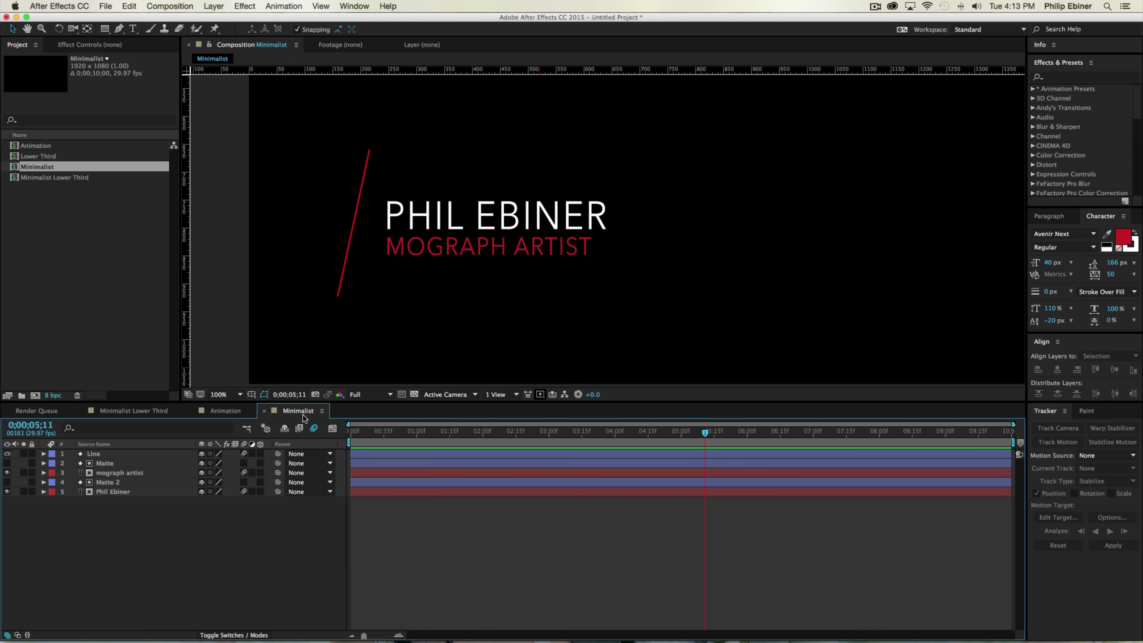
# Step: Draw a red slanted parallelogram about 170 px wide with the Pen tool, spanning the line's full height, with its far side parallel to the line
pyautogui.click(120, 29)
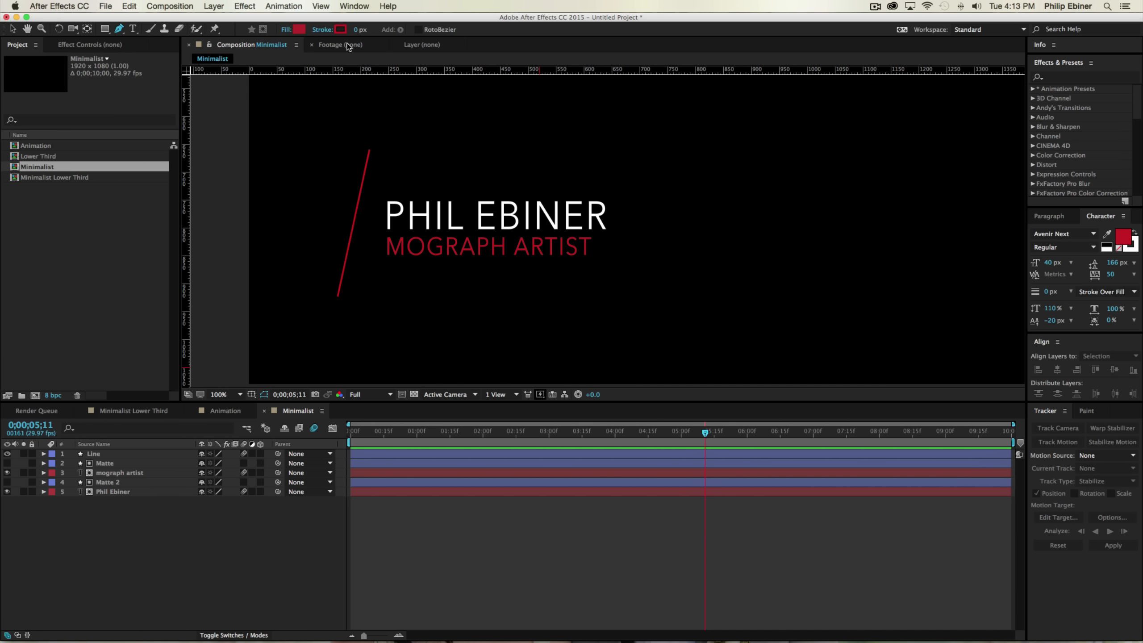
pyautogui.press('z')
pyautogui.click(364, 201)
pyautogui.press('space')
pyautogui.moveTo(566, 225); pyautogui.dragTo(408, 202)
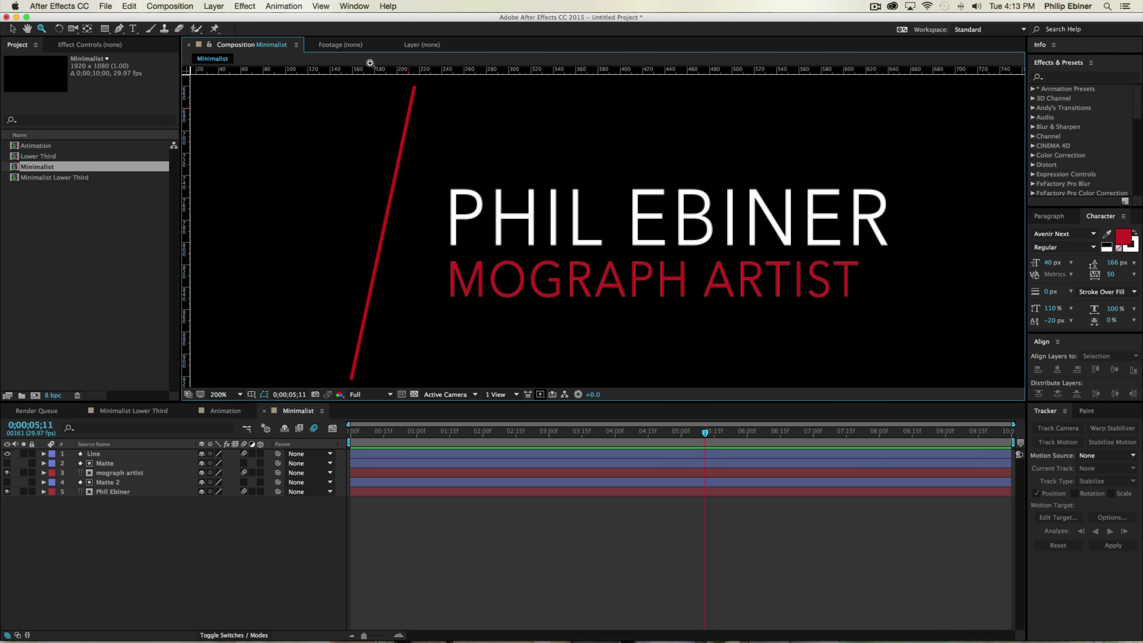
pyautogui.click(120, 29)
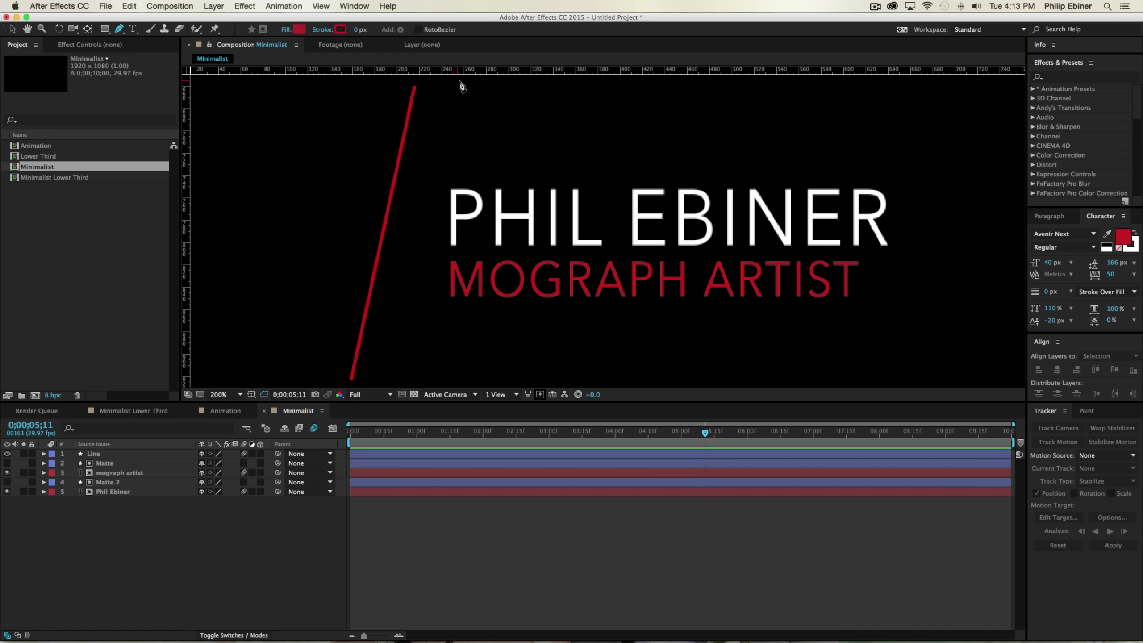
pyautogui.click(414, 87)
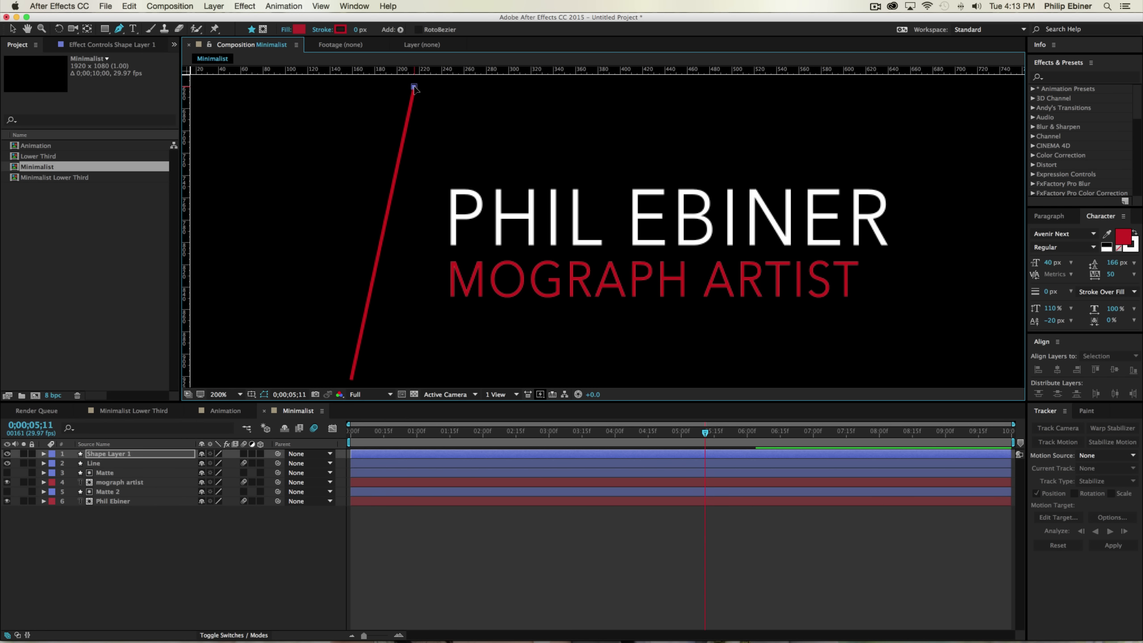
pyautogui.click(351, 379)
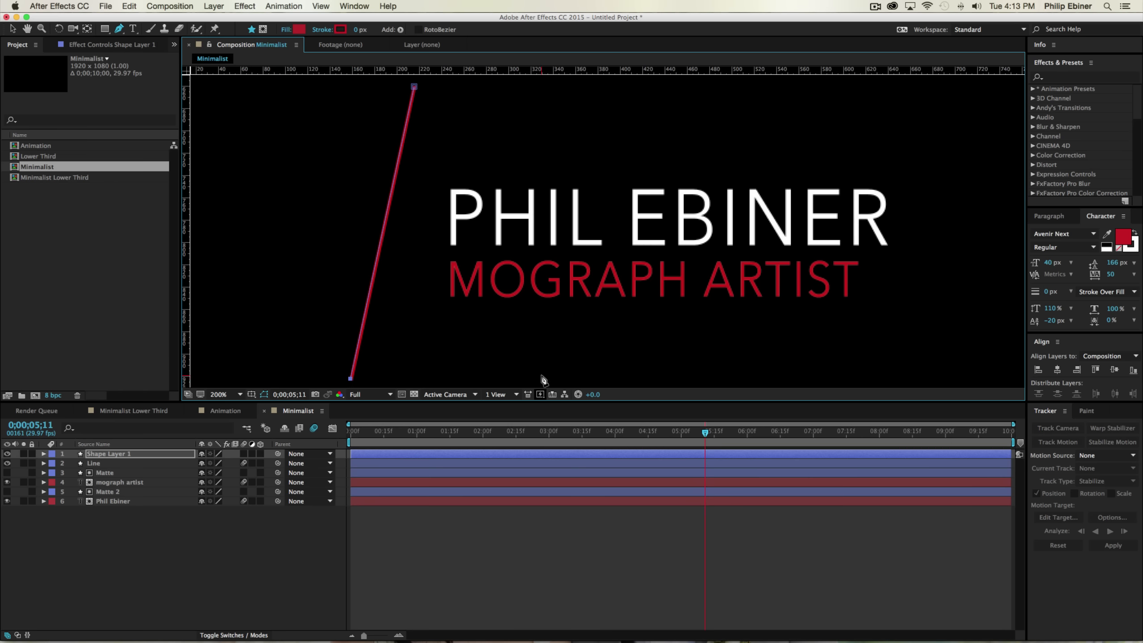
pyautogui.press('shift')
pyautogui.keyDown('shift'); pyautogui.click(542, 379); pyautogui.keyUp('shift')
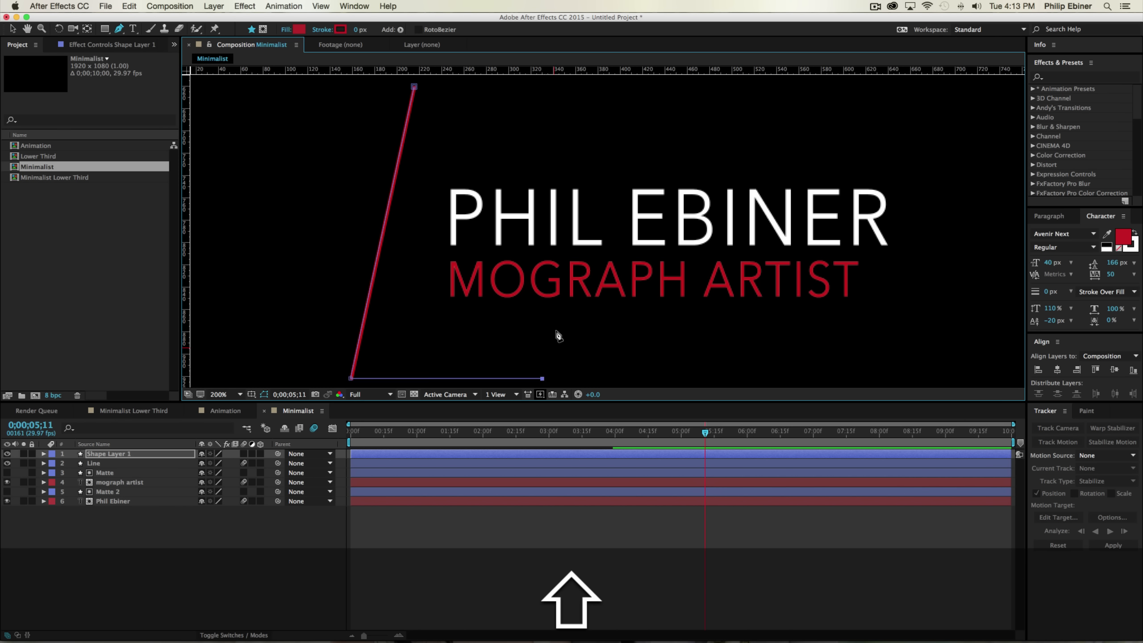
pyautogui.click(591, 85)
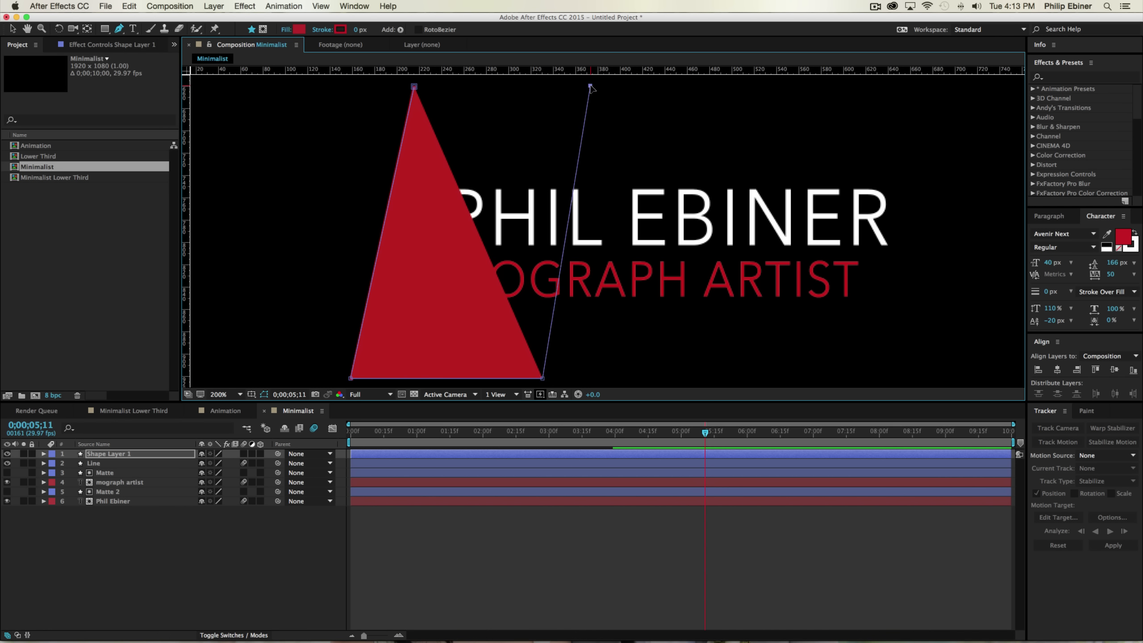
pyautogui.click(414, 87)
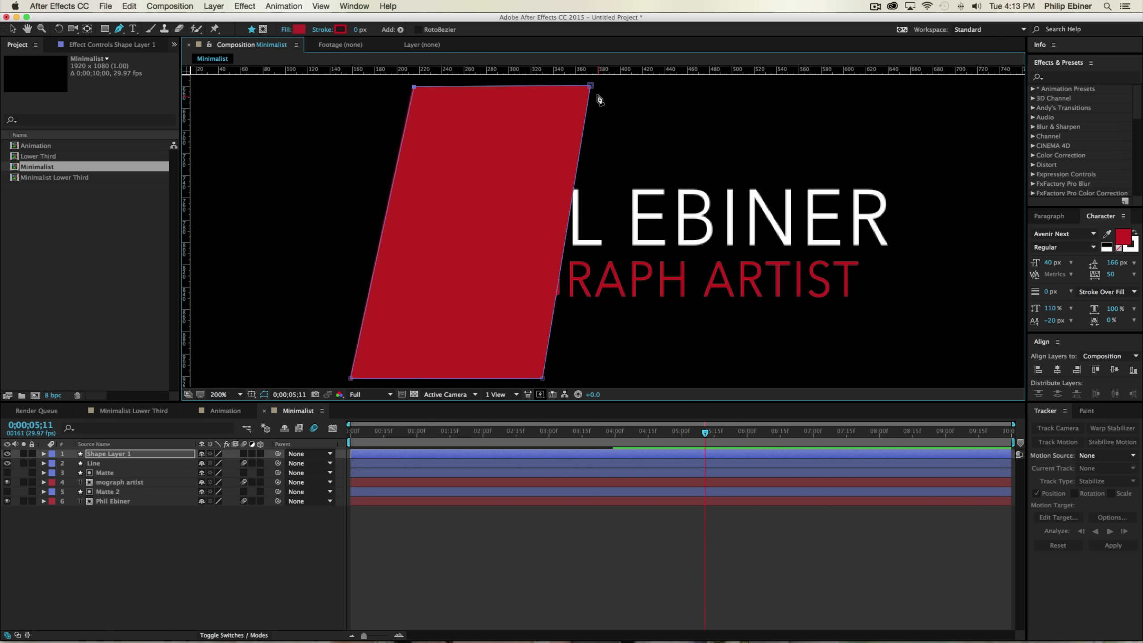
pyautogui.press('v')
pyautogui.moveTo(591, 85); pyautogui.dragTo(606, 86)
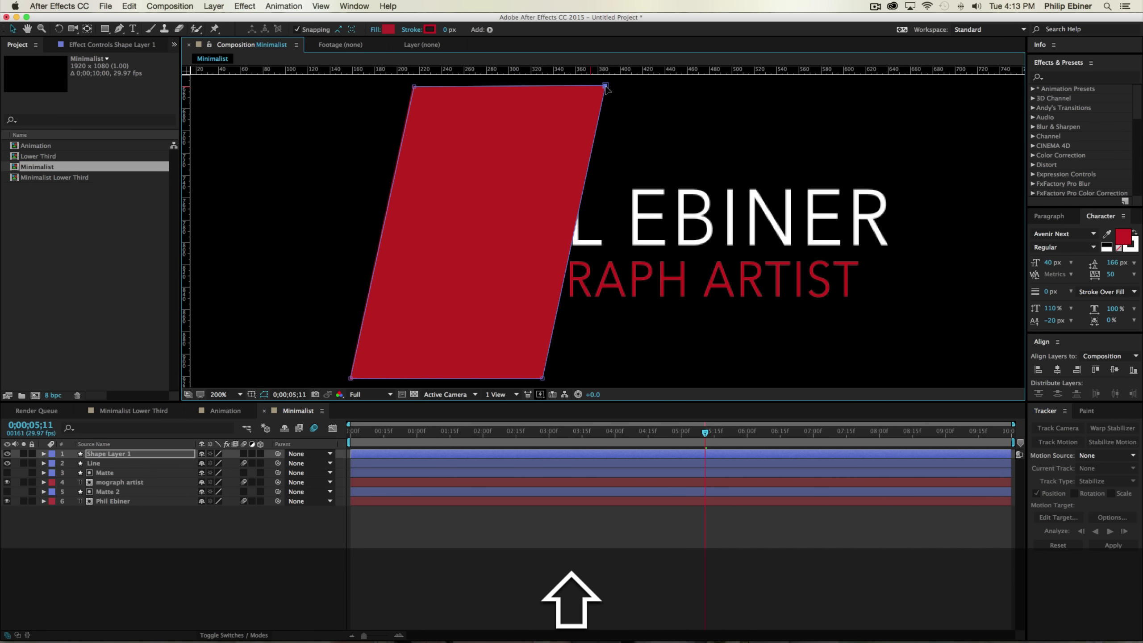
# Step: Add a horizontal guide along the upper edge of the red shape, level with the line's upper end
pyautogui.press('space')
pyautogui.moveTo(577, 136); pyautogui.dragTo(540, 291)
pyautogui.press('z')
pyautogui.click(456, 234)
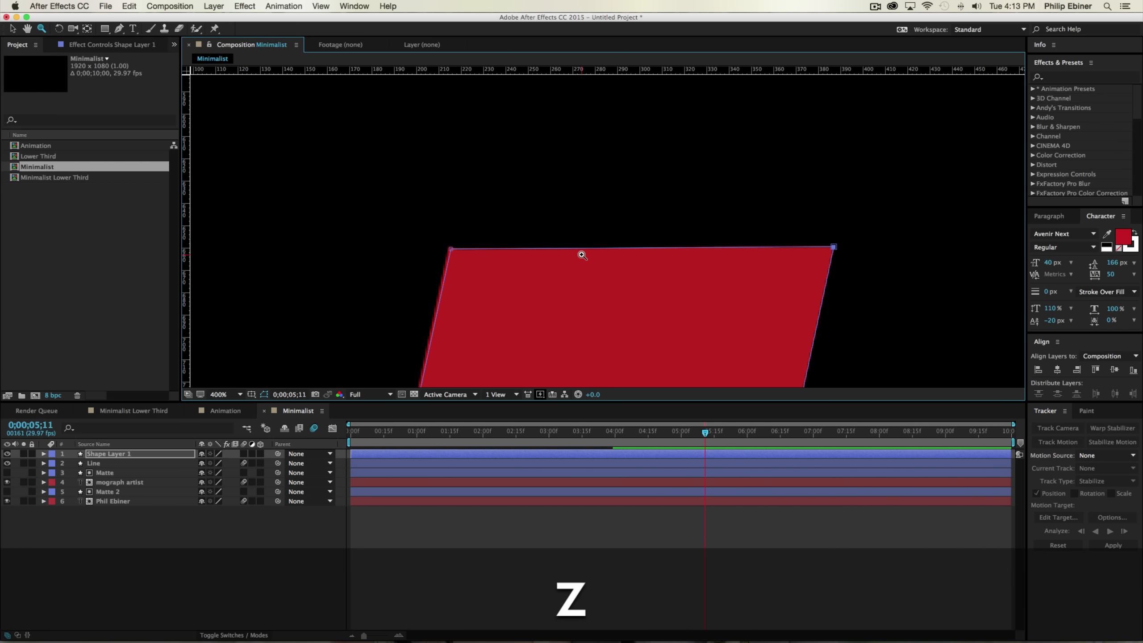
pyautogui.click(582, 255)
pyautogui.hotkey('alt', 'z')
pyautogui.keyDown('alt'); pyautogui.click(656, 256); pyautogui.keyUp('alt')
pyautogui.hotkey('alt', 'space')
pyautogui.moveTo(666, 243); pyautogui.dragTo(594, 265)
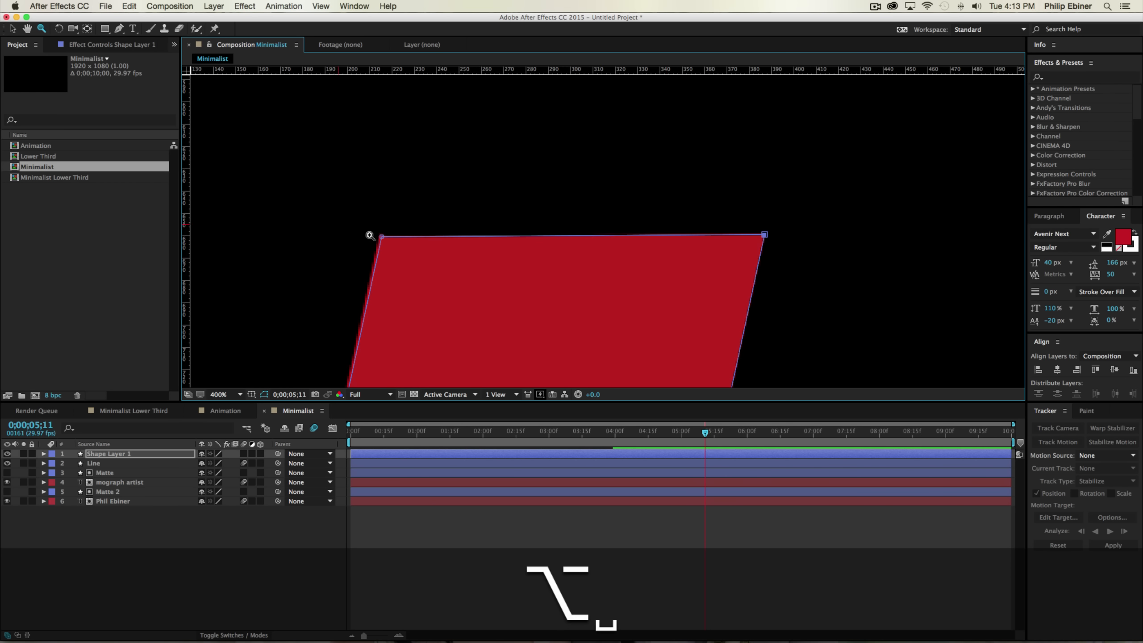
pyautogui.press('v')
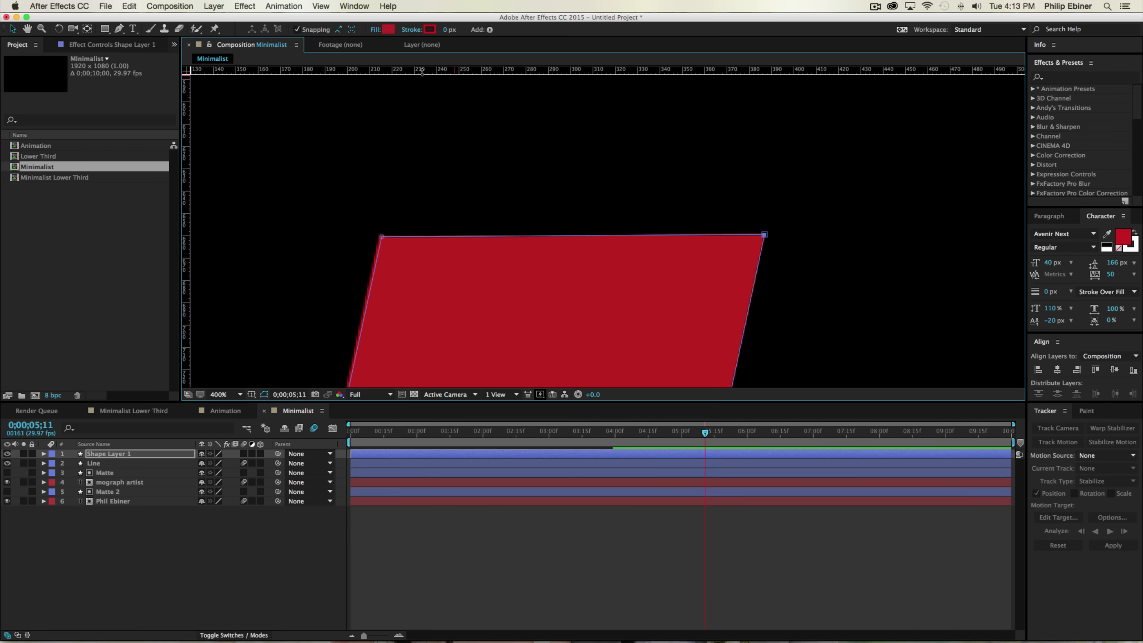
pyautogui.click(252, 394)
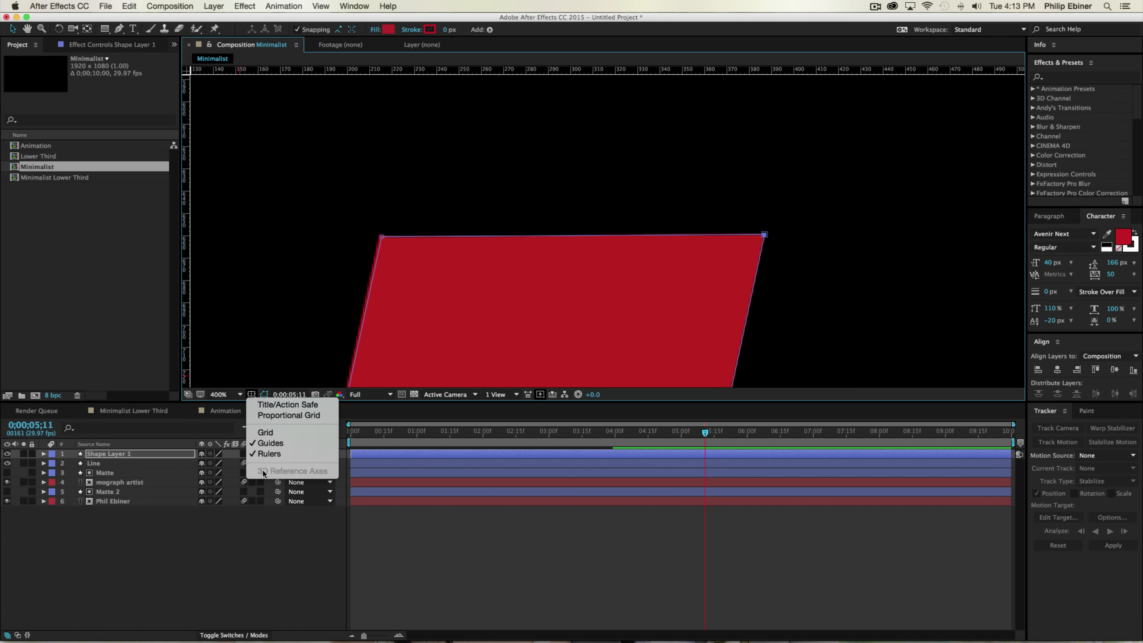
pyautogui.click(242, 139)
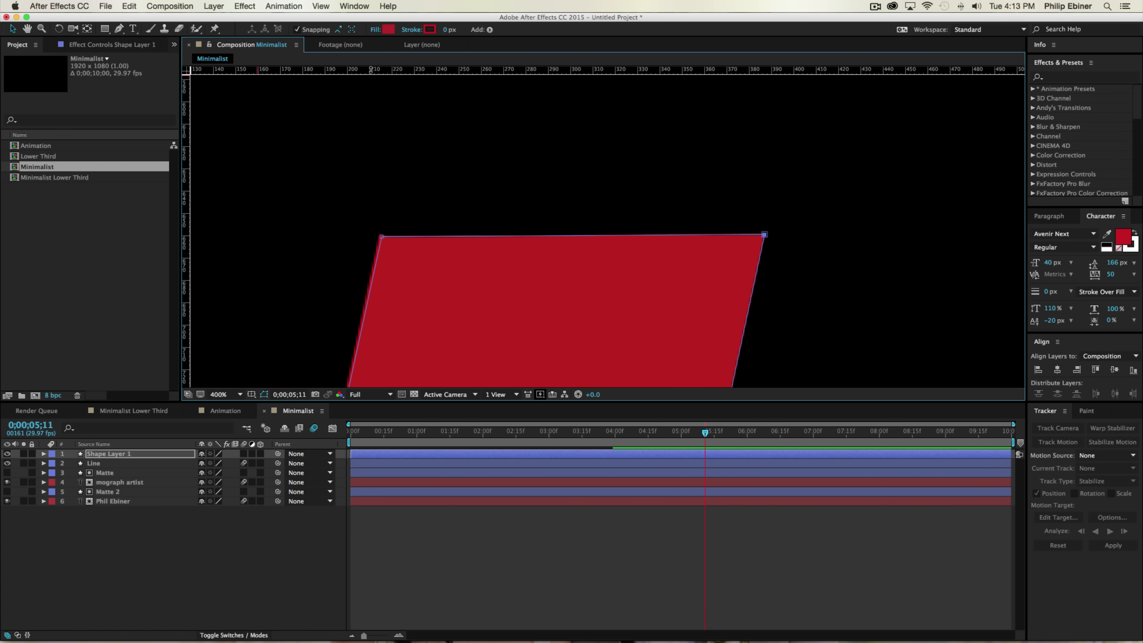
pyautogui.moveTo(372, 78); pyautogui.dragTo(423, 236)
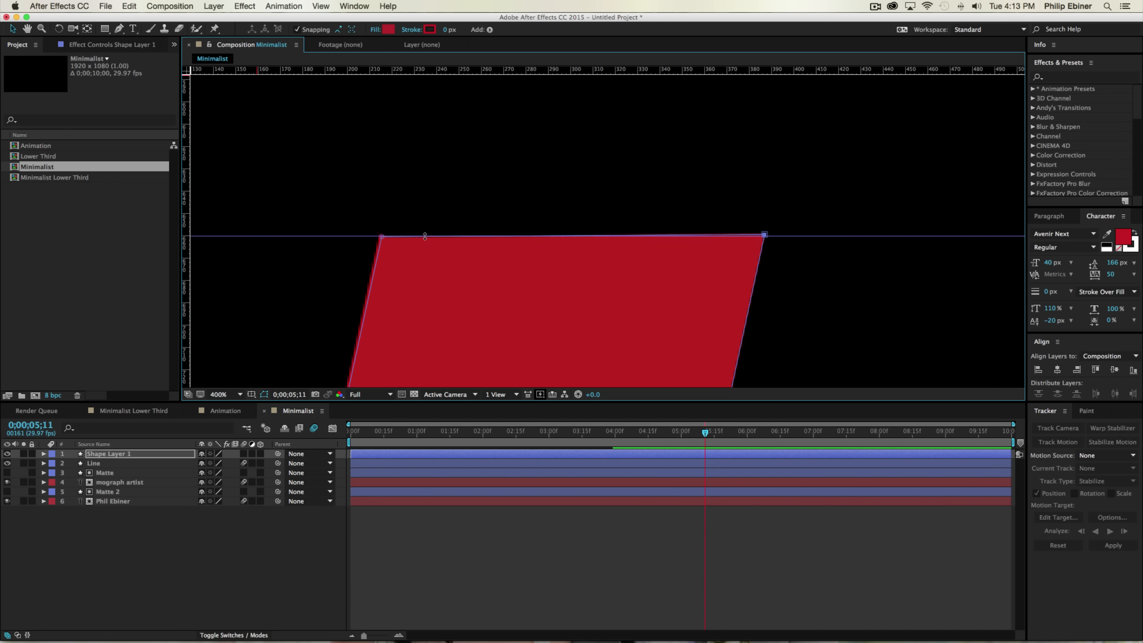
# Step: Move the red shape's upper-right corner down onto the horizontal guide
pyautogui.press('.')
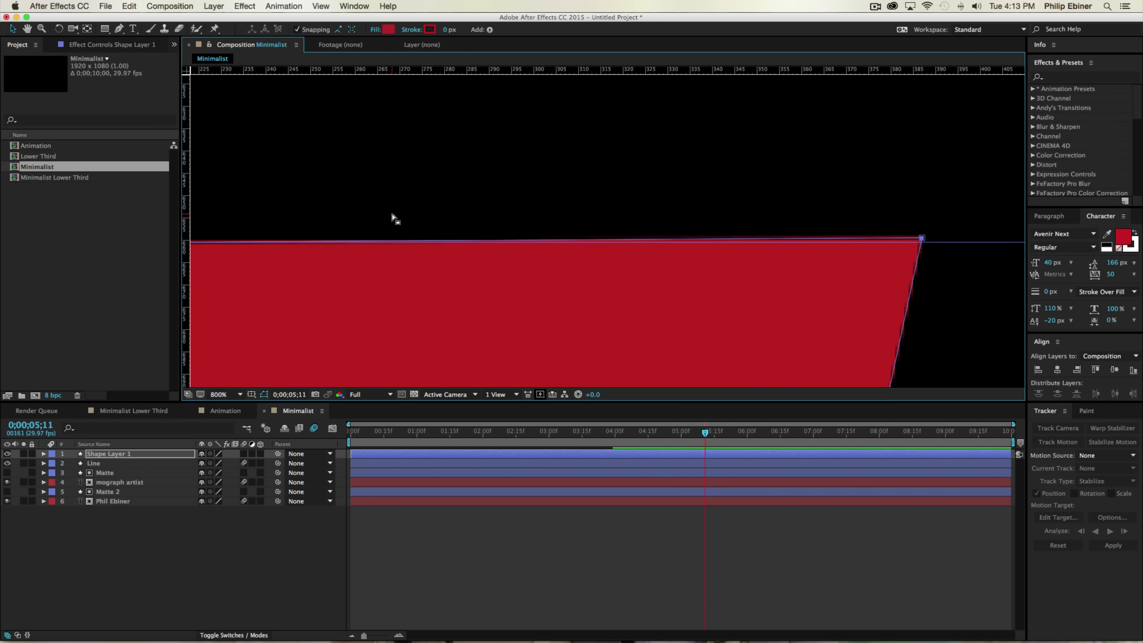
pyautogui.hotkey('alt', 'z')
pyautogui.keyDown('alt'); pyautogui.click(363, 234); pyautogui.keyUp('alt')
pyautogui.press('v')
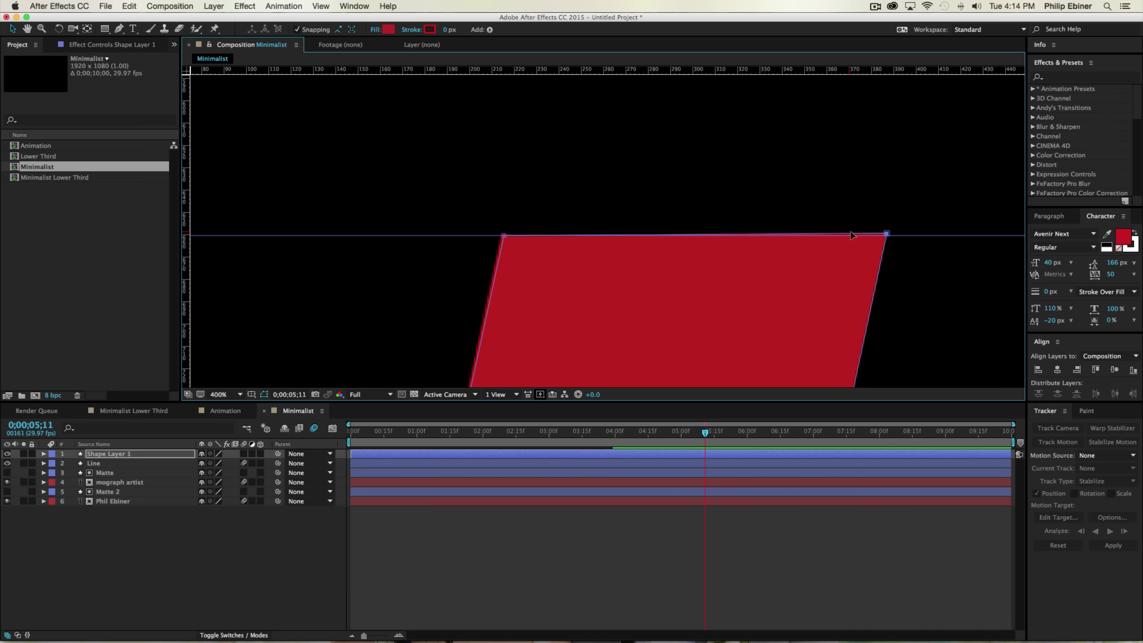
pyautogui.press('z')
pyautogui.click(885, 235)
pyautogui.click(649, 243)
pyautogui.press('v')
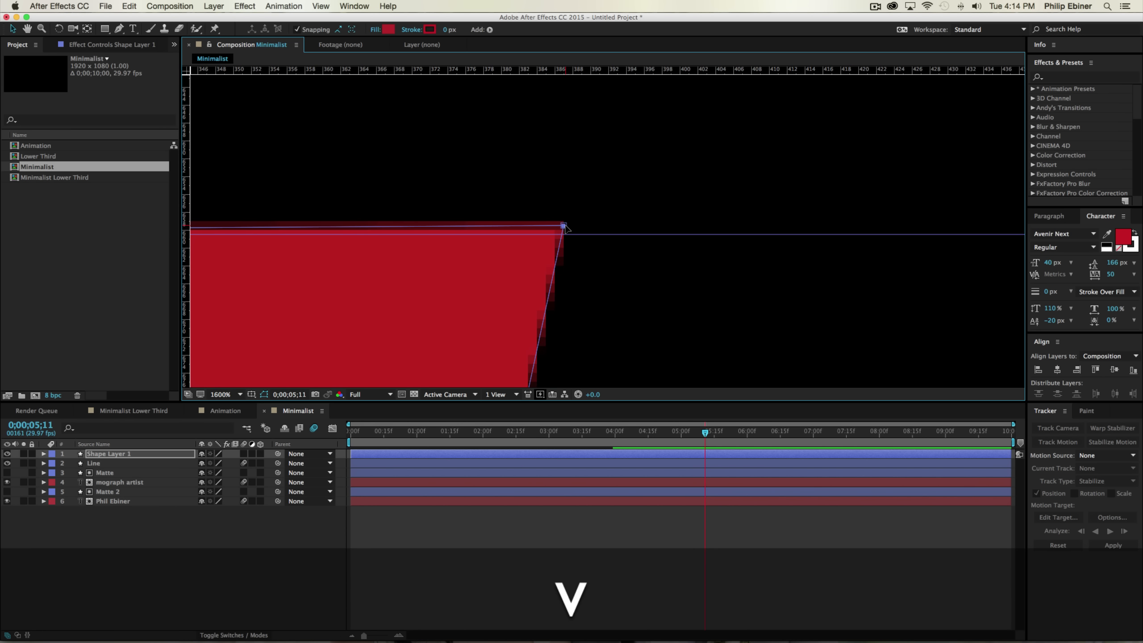
pyautogui.moveTo(564, 226); pyautogui.dragTo(565, 233)
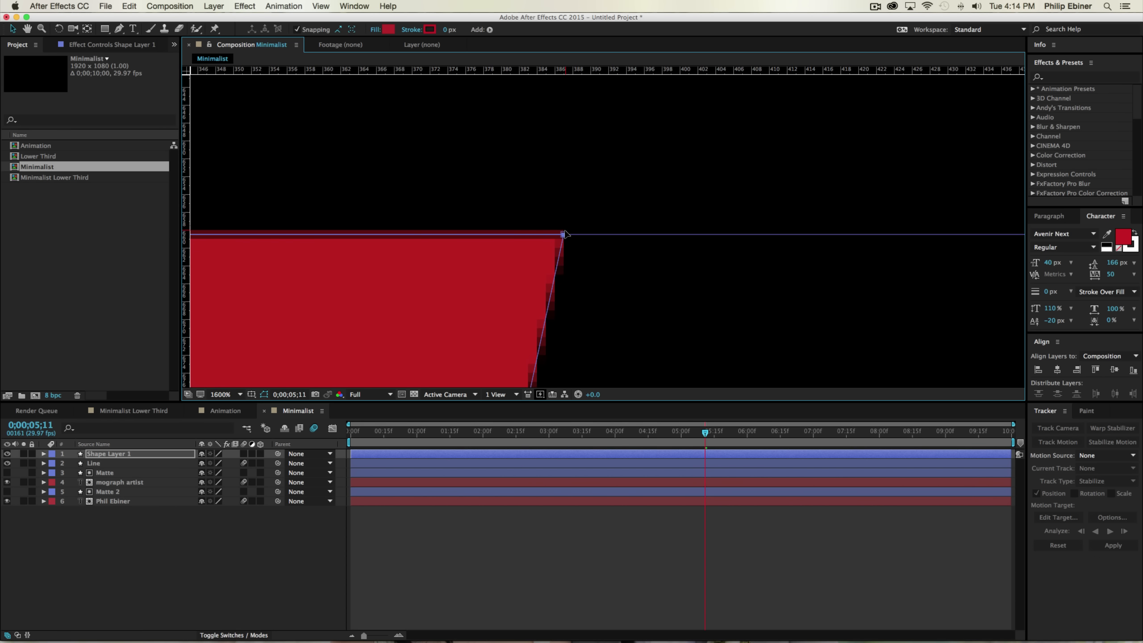
# Step: Add a second horizontal guide along the lower edge of the red shape
pyautogui.press('z')
pyautogui.keyDown('alt'); pyautogui.click(472, 256); pyautogui.keyUp('alt')
pyautogui.keyDown('alt'); pyautogui.click(508, 255); pyautogui.keyUp('alt')
pyautogui.keyDown('alt'); pyautogui.click(625, 263); pyautogui.keyUp('alt')
pyautogui.keyDown('alt'); pyautogui.click(639, 277); pyautogui.keyUp('alt')
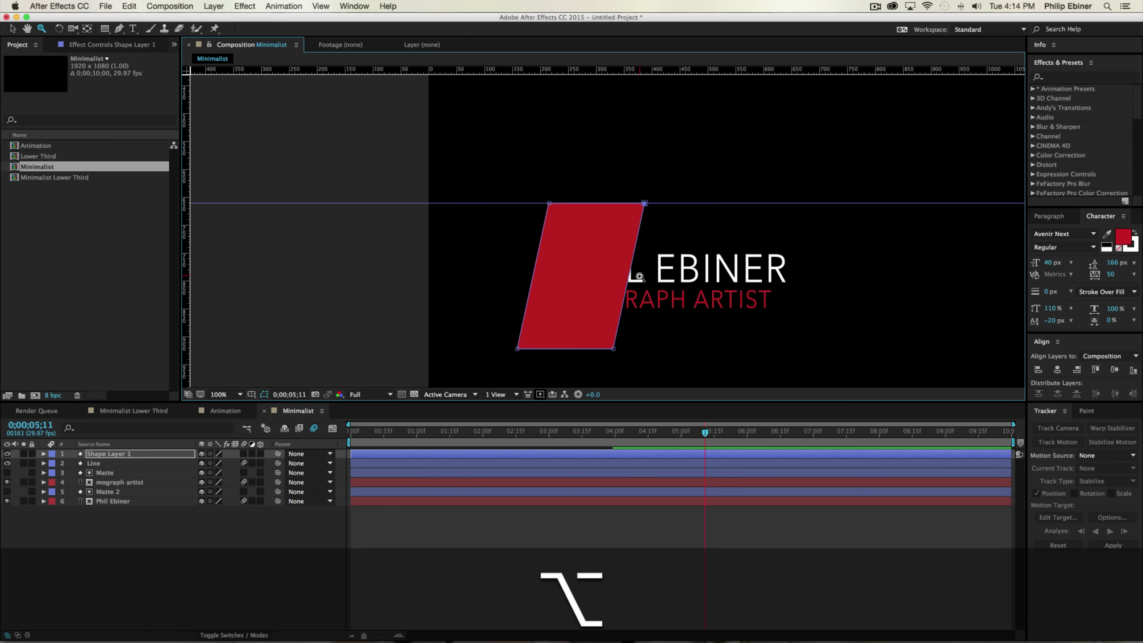
pyautogui.press('z')
pyautogui.click(528, 351)
pyautogui.click(529, 350)
pyautogui.press('space')
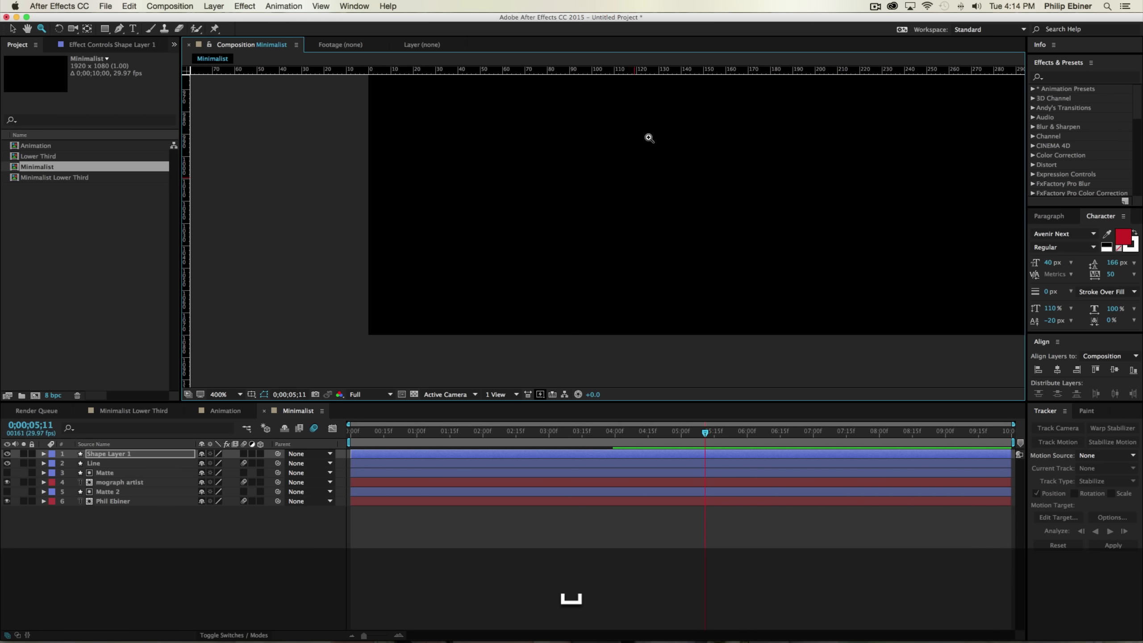
pyautogui.moveTo(648, 135); pyautogui.dragTo(557, 434)
pyautogui.moveTo(776, 273); pyautogui.dragTo(467, 323)
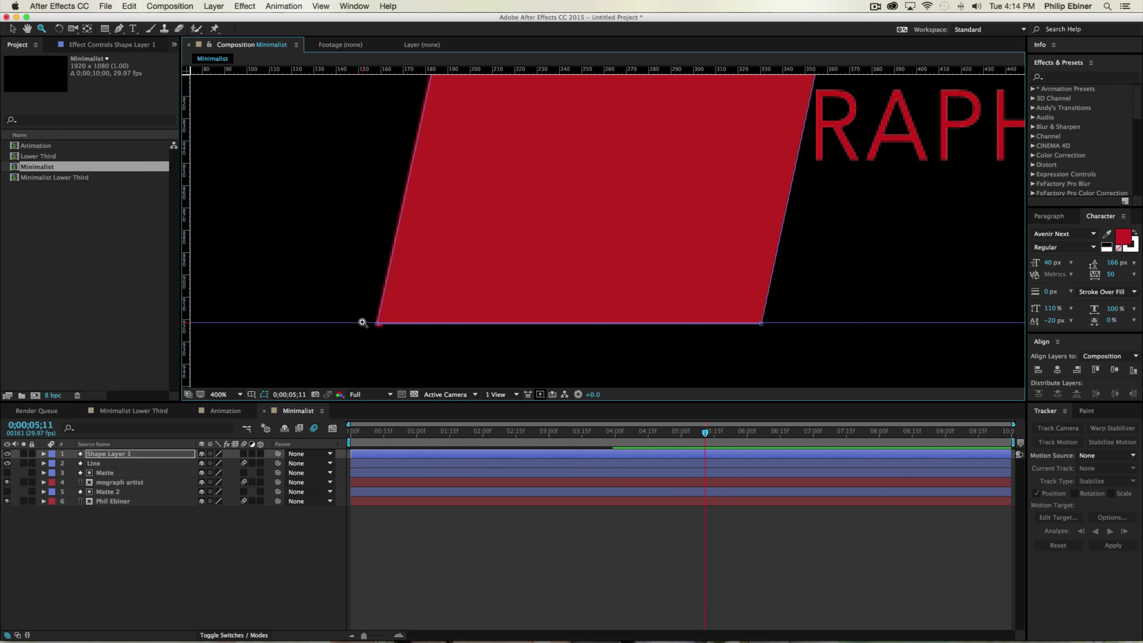
# Step: Move the red shape horizontally to the other side of the line so its right edge lies along the line
pyautogui.keyDown('alt'); pyautogui.click(545, 230); pyautogui.keyUp('alt')
pyautogui.keyDown('alt'); pyautogui.click(735, 194); pyautogui.keyUp('alt')
pyautogui.press('z')
pyautogui.click(585, 180)
pyautogui.press('space')
pyautogui.moveTo(584, 171); pyautogui.dragTo(576, 133)
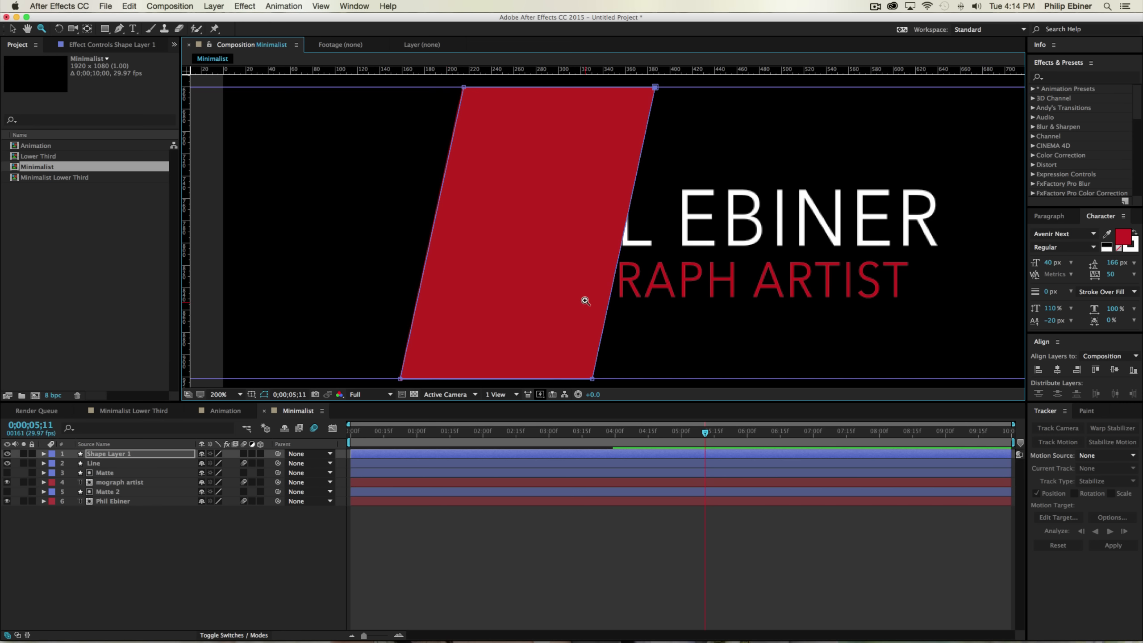
pyautogui.press('v')
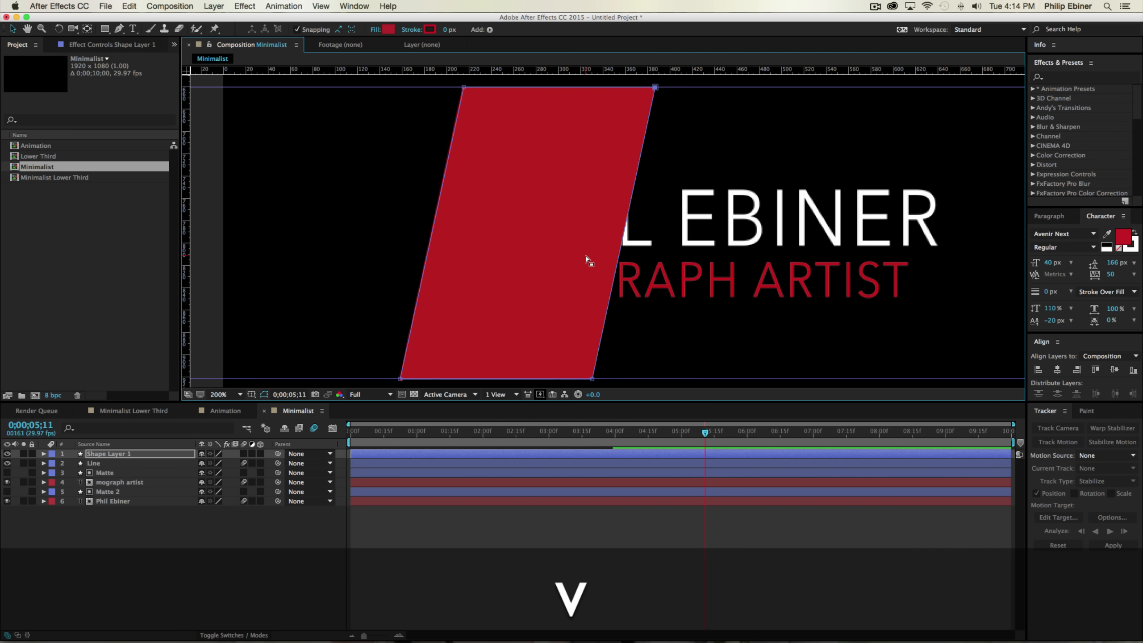
pyautogui.moveTo(514, 348); pyautogui.dragTo(344, 268)
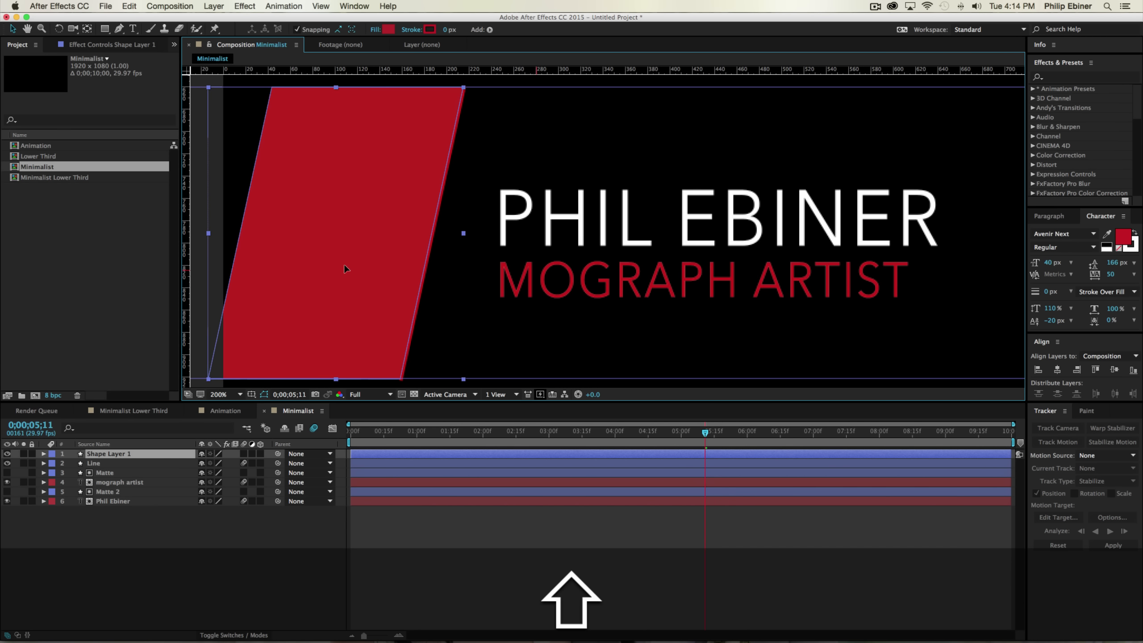
# Step: Select Path 1 of Shape Layer 1 and nudge its upper-right corner outward to match the line's upper end
pyautogui.hotkey('shift', 'z')
pyautogui.click(470, 104)
pyautogui.click(622, 211)
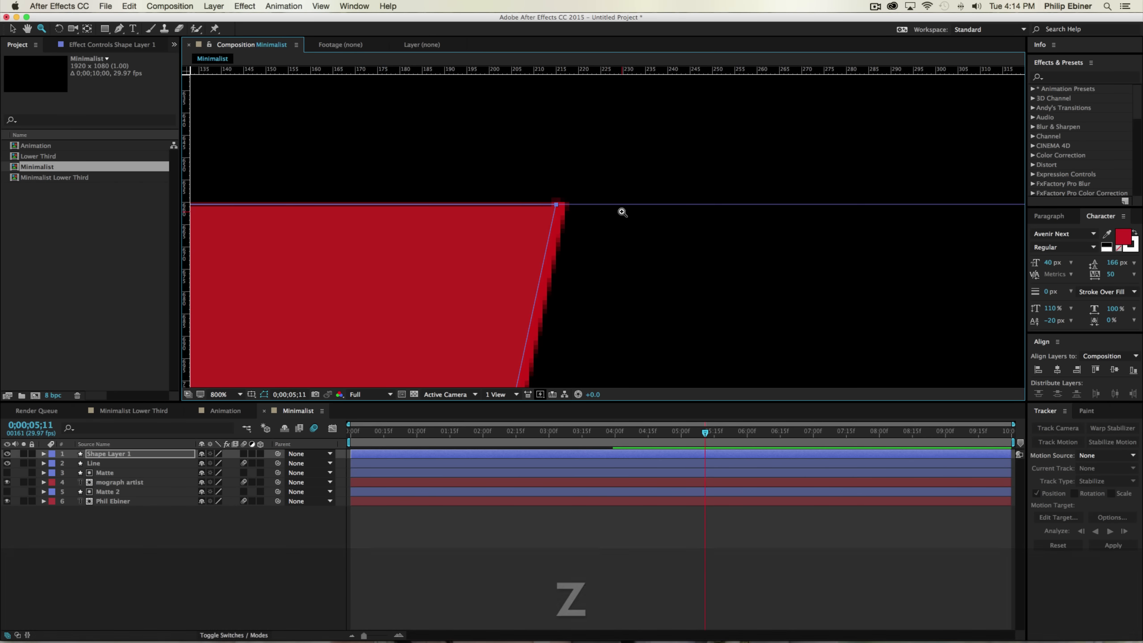
pyautogui.click(43, 454)
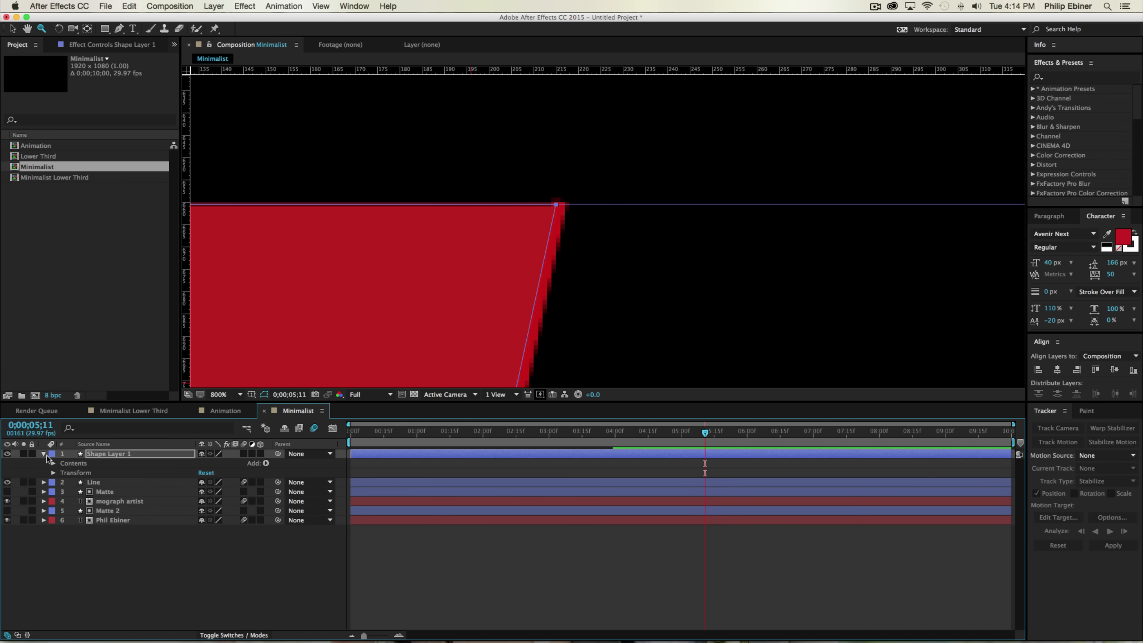
pyautogui.click(53, 464)
pyautogui.click(62, 472)
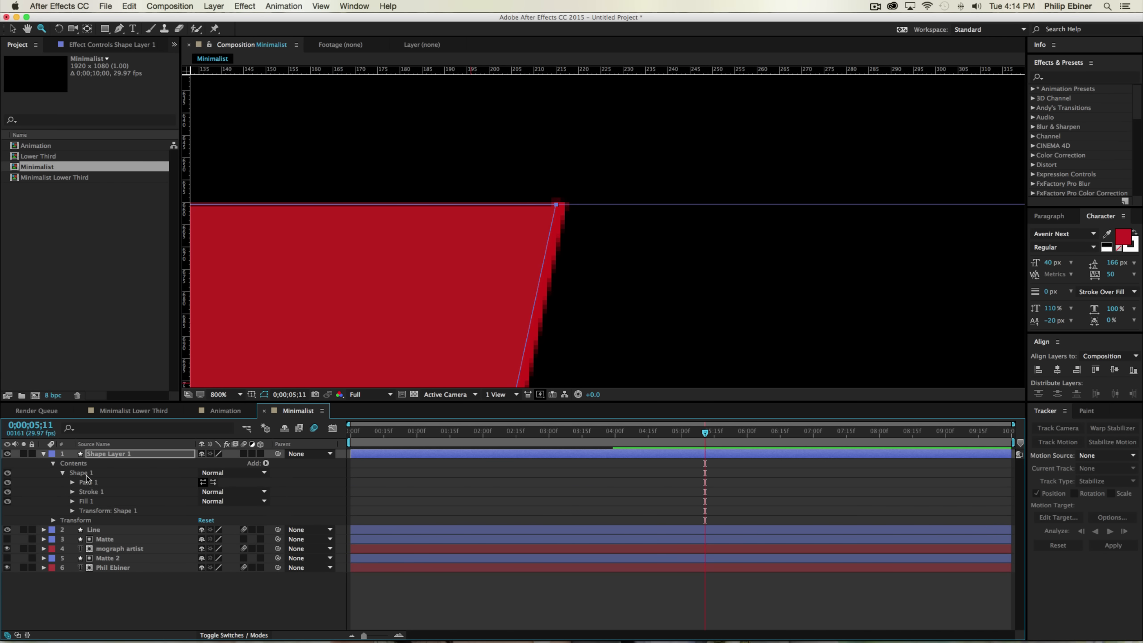
pyautogui.click(72, 482)
pyautogui.click(88, 482)
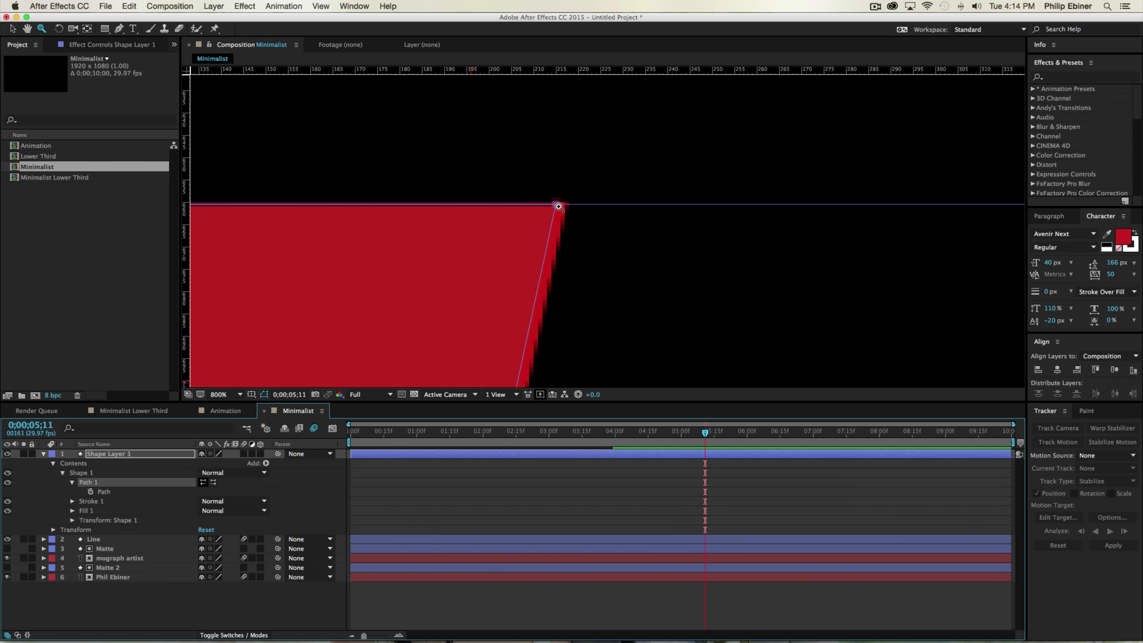
pyautogui.press('v')
pyautogui.moveTo(559, 207); pyautogui.dragTo(562, 206)
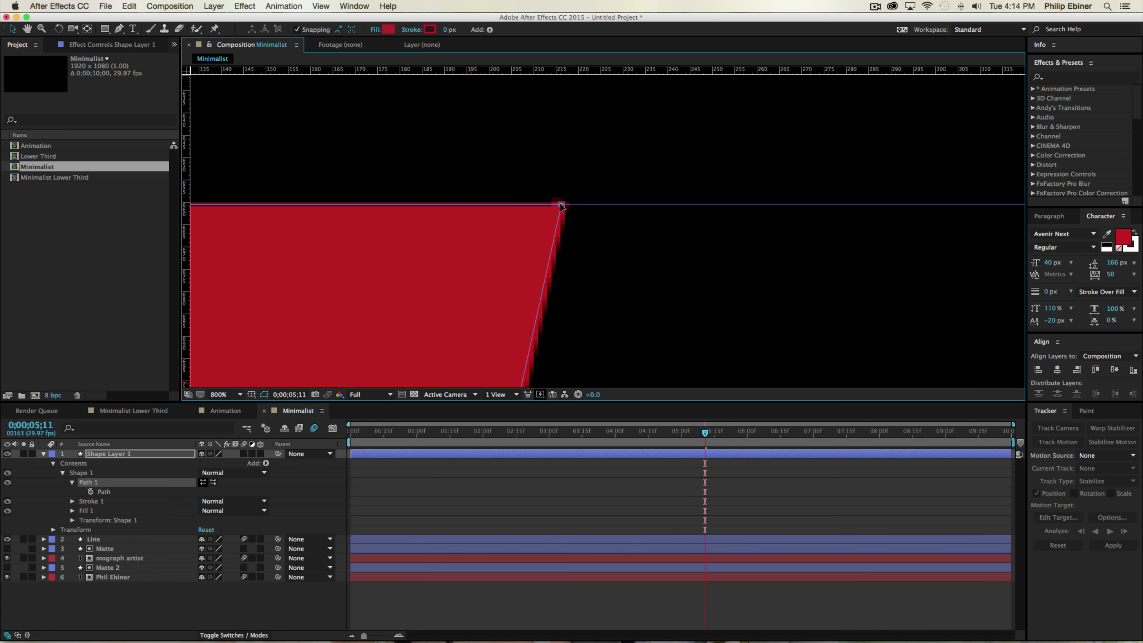
# Step: Adjust the red shape's lower-right corner on the lower guide to line up with the slanted line's lower end
pyautogui.press('space')
pyautogui.moveTo(539, 320); pyautogui.dragTo(578, 14)
pyautogui.moveTo(514, 279); pyautogui.dragTo(593, 44)
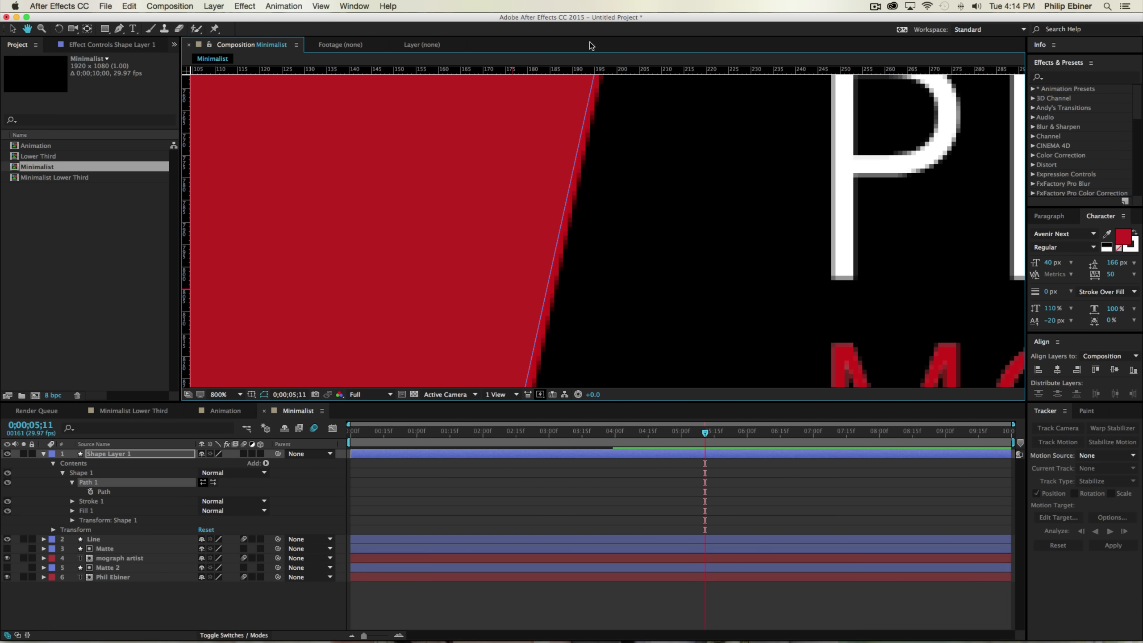
pyautogui.moveTo(566, 268); pyautogui.dragTo(655, 2)
pyautogui.moveTo(622, 246); pyautogui.dragTo(676, 189)
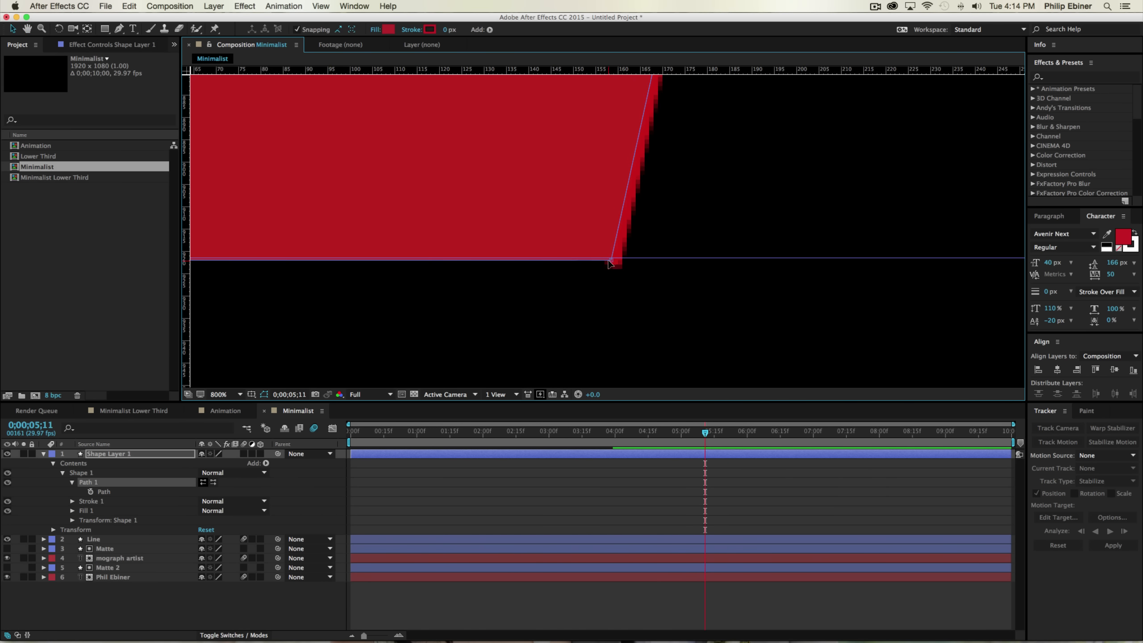
pyautogui.moveTo(616, 261); pyautogui.dragTo(616, 261)
# Step: Move the red shape's lower-left corner up onto the lower horizontal guide
pyautogui.press('space')
pyautogui.moveTo(411, 237); pyautogui.dragTo(721, 212)
pyautogui.moveTo(250, 186); pyautogui.dragTo(463, 199)
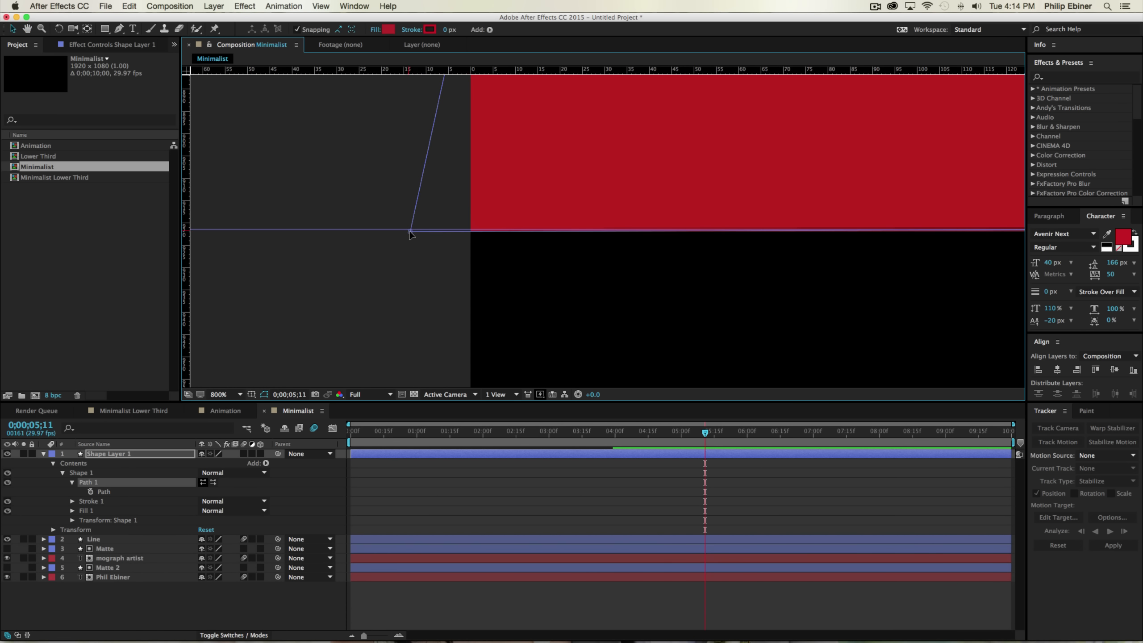
pyautogui.press('z')
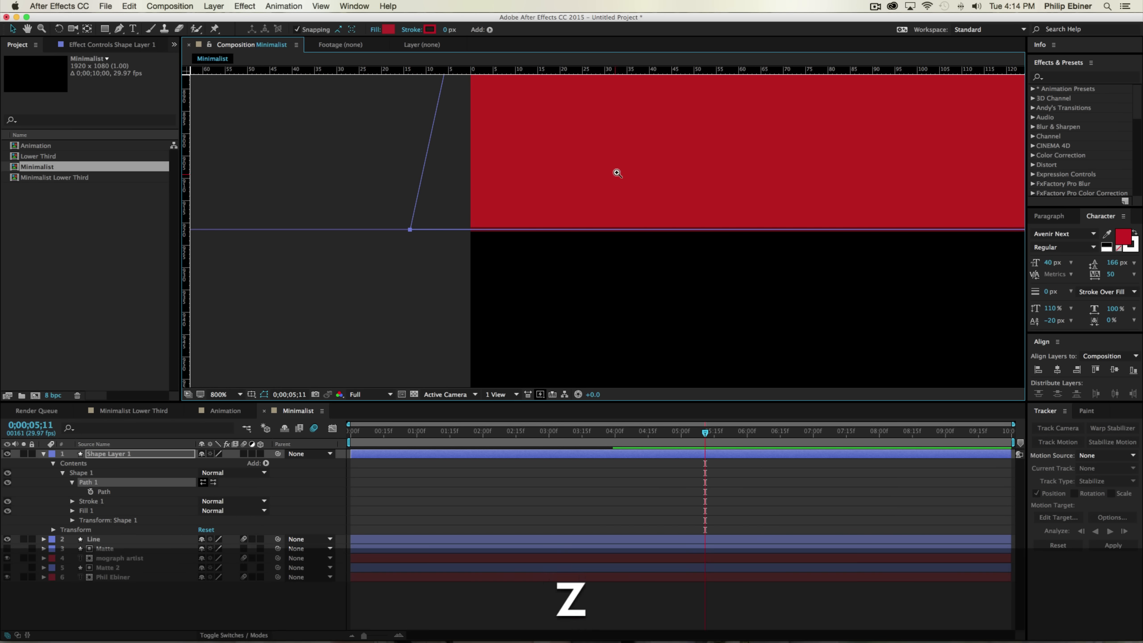
pyautogui.keyDown('alt'); pyautogui.click(612, 174); pyautogui.keyUp('alt')
pyautogui.keyDown('alt'); pyautogui.click(678, 176); pyautogui.keyUp('alt')
pyautogui.keyDown('alt'); pyautogui.click(699, 176); pyautogui.keyUp('alt')
pyautogui.keyDown('alt'); pyautogui.click(623, 190); pyautogui.keyUp('alt')
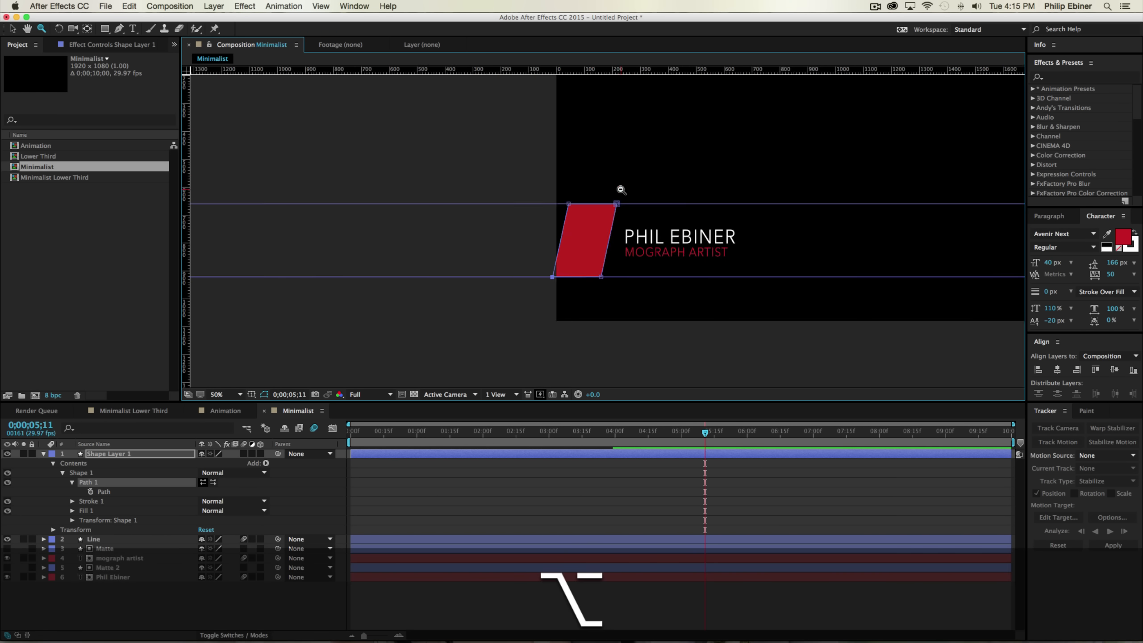
# Step: Rename Shape Layer 1 as Block and move it horizontally so its left edge lies along the slanted line
pyautogui.click(632, 241)
pyautogui.press('space')
pyautogui.moveTo(659, 238); pyautogui.dragTo(485, 237)
pyautogui.press('v')
pyautogui.click(423, 452)
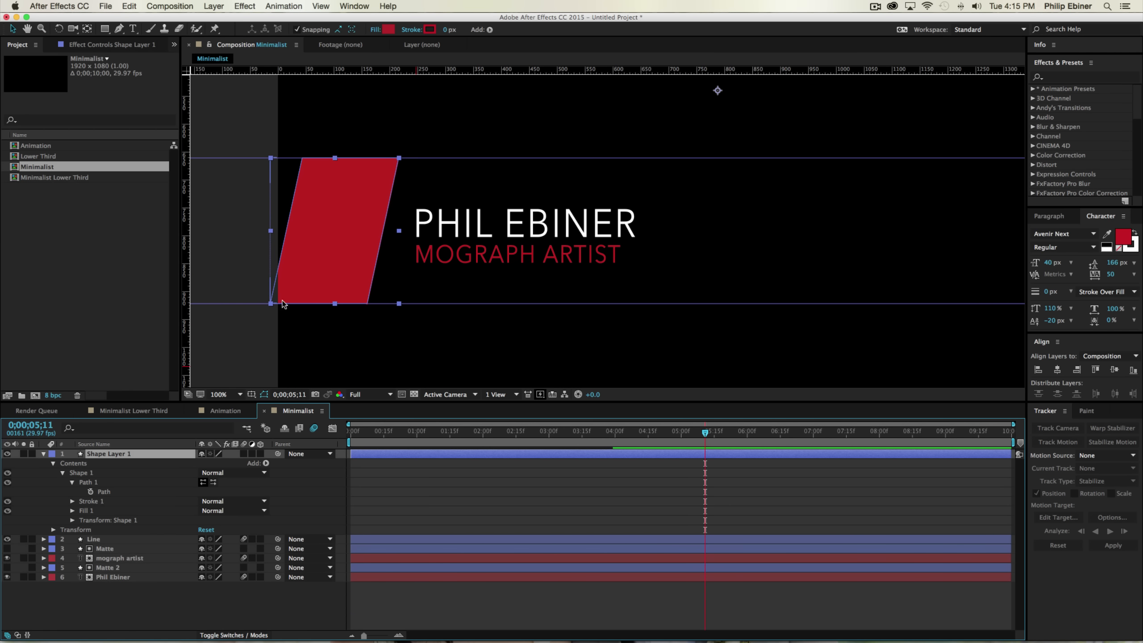
pyautogui.write('Block')
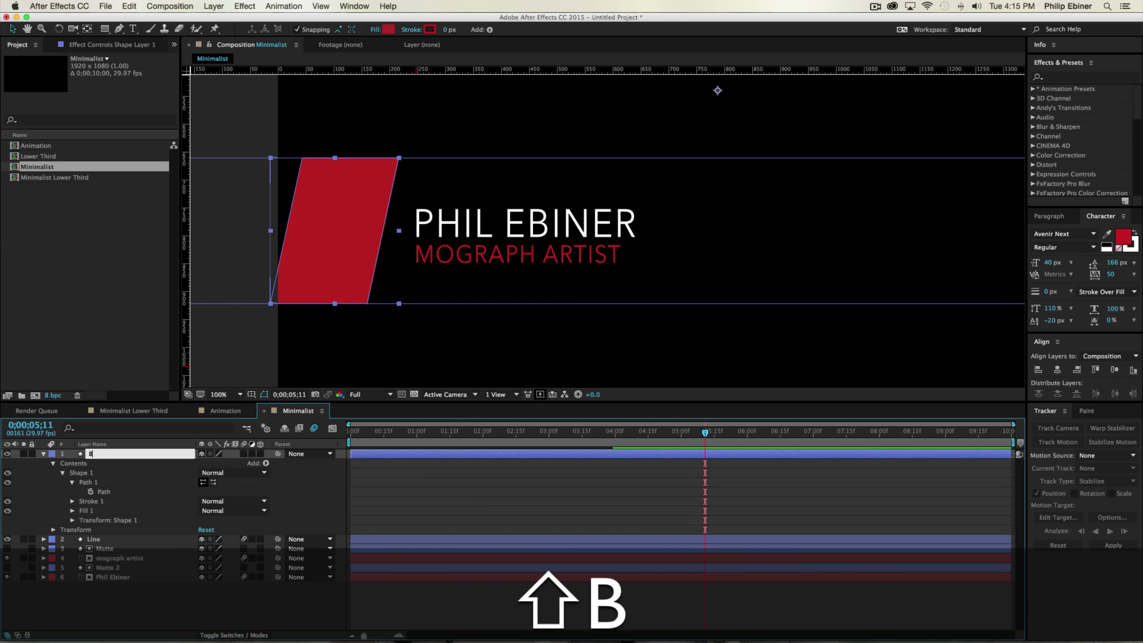
pyautogui.press('Return')
pyautogui.moveTo(338, 218)
pyautogui.mouseDown()
pyautogui.moveTo(301, 218)
pyautogui.moveTo(716, 217)
pyautogui.moveTo(414, 218)
pyautogui.moveTo(424, 217)
pyautogui.mouseUp()
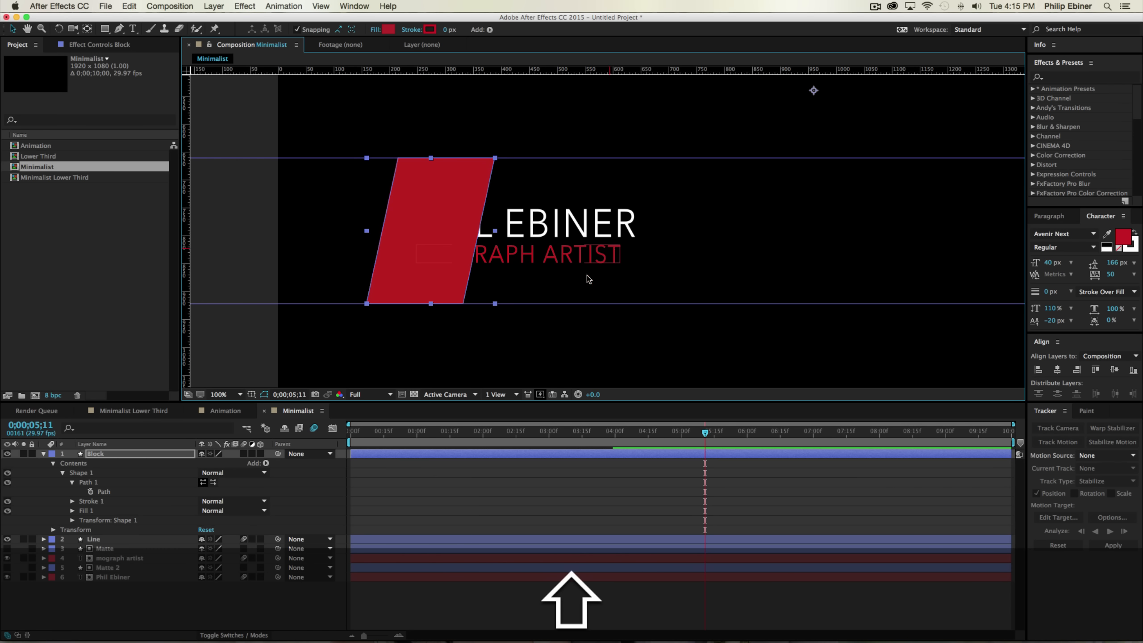
# Step: Duplicate the Block layer and name the copy Block Matte
pyautogui.press('super+d')
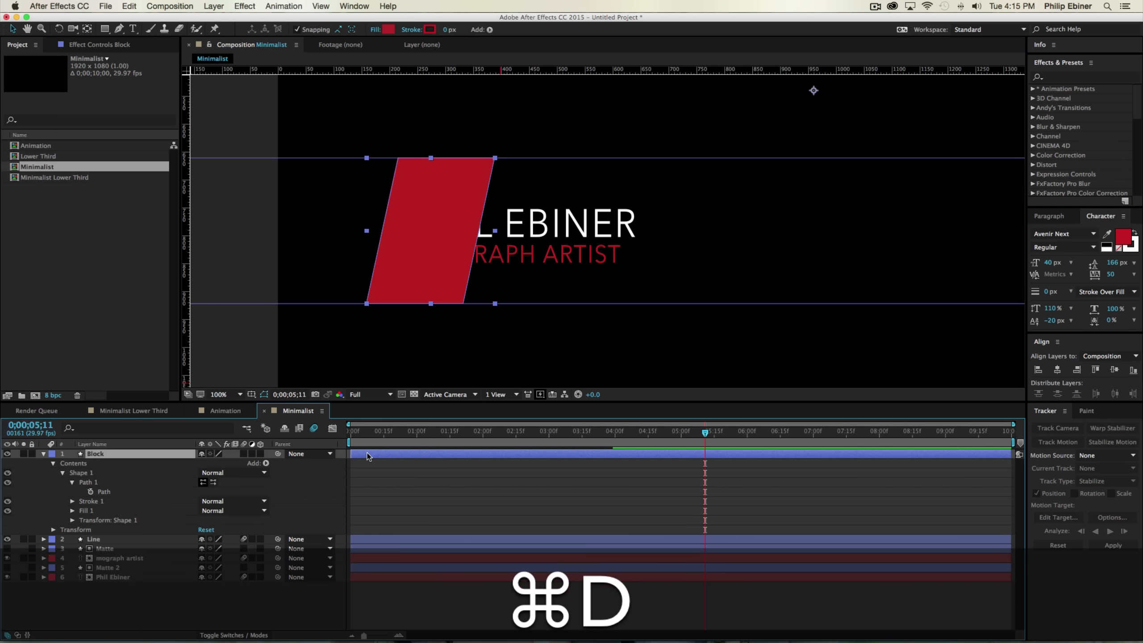
pyautogui.press('Return')
pyautogui.press('Right')
pyautogui.press('BackSpace')
pyautogui.write('Matte')
pyautogui.press('Return')
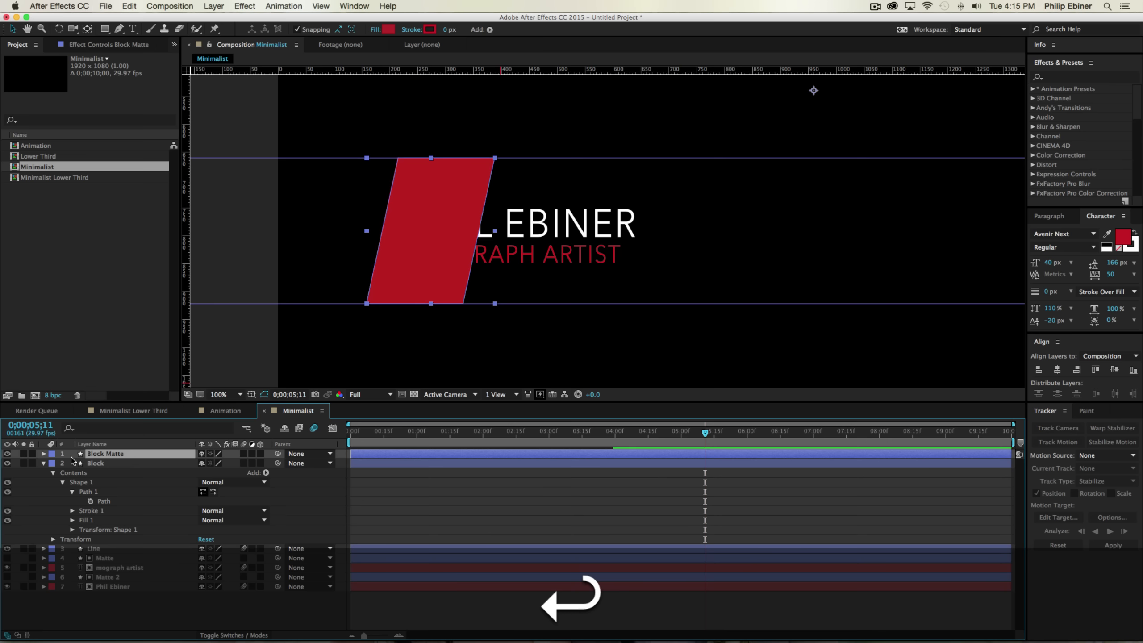
# Step: Extend Block Matte's Path 1 by moving its two right corners horizontally well past the text
pyautogui.click(94, 464)
pyautogui.click(44, 453)
pyautogui.click(53, 464)
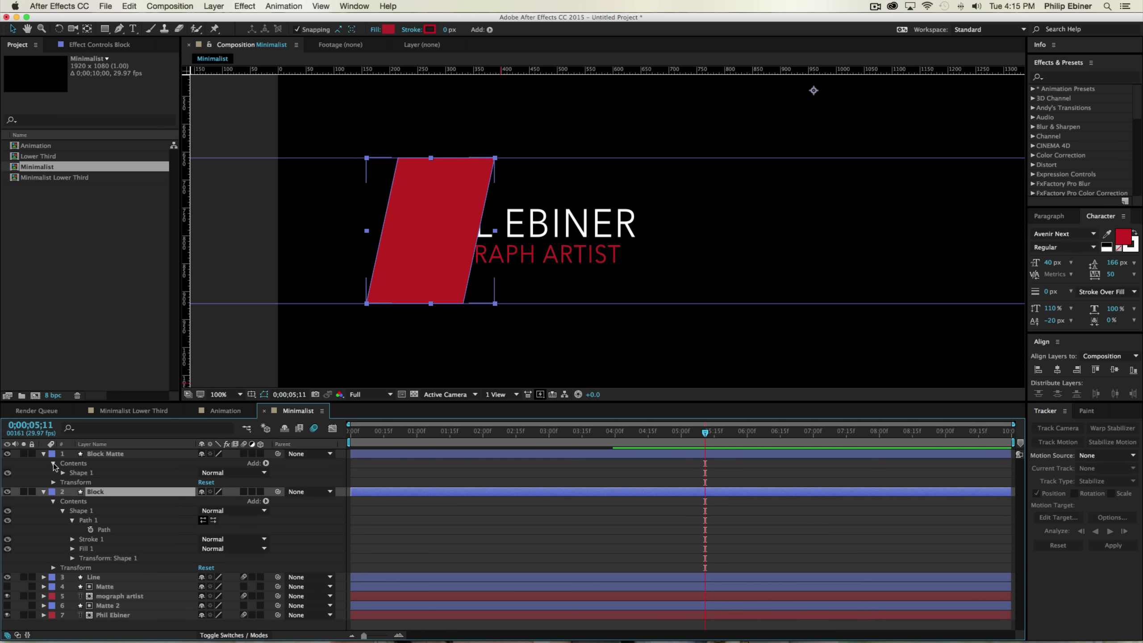
pyautogui.click(63, 473)
pyautogui.click(72, 483)
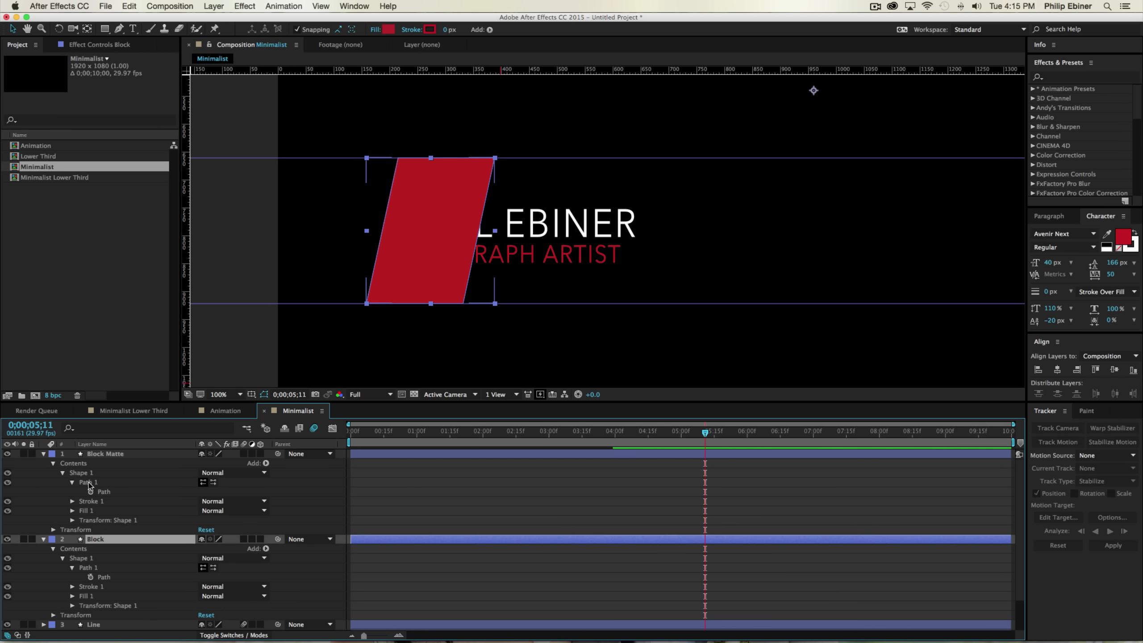
pyautogui.click(90, 482)
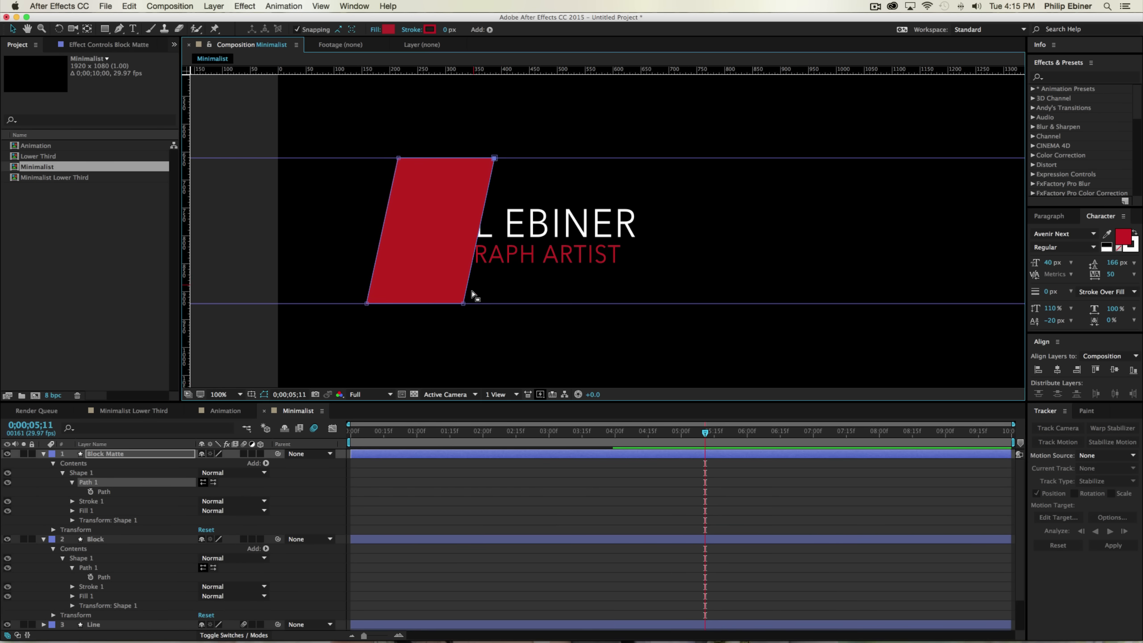
pyautogui.keyDown('shift'); pyautogui.click(464, 304); pyautogui.keyUp('shift')
pyautogui.moveTo(464, 305); pyautogui.dragTo(928, 306)
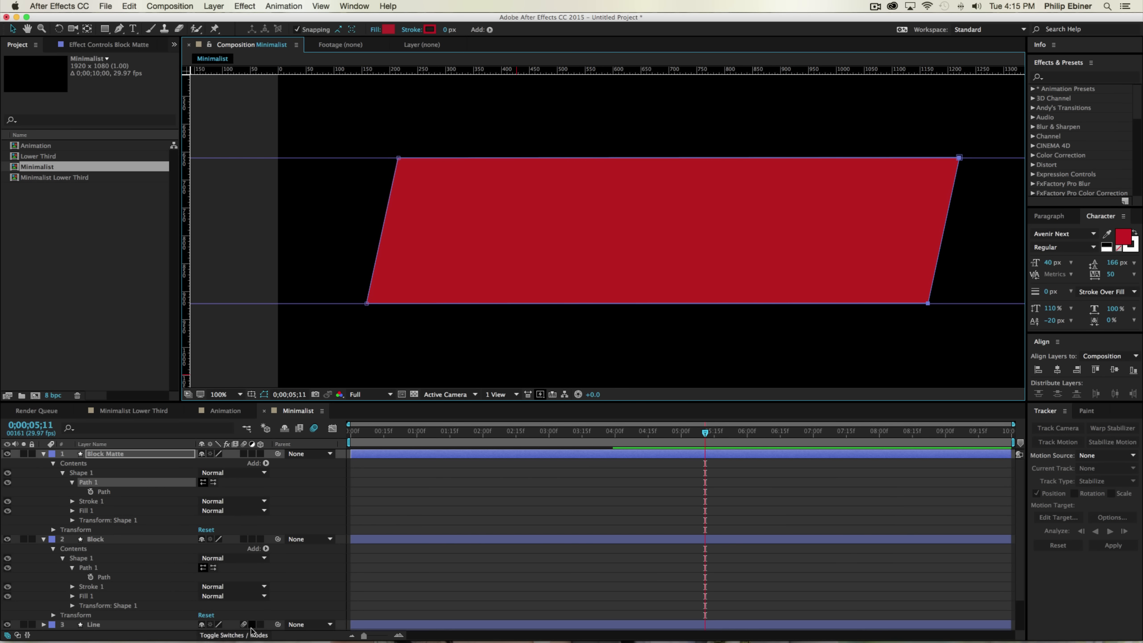
# Step: Set the Block layer's track matte to Alpha Matte "Block Matte"
pyautogui.click(234, 635)
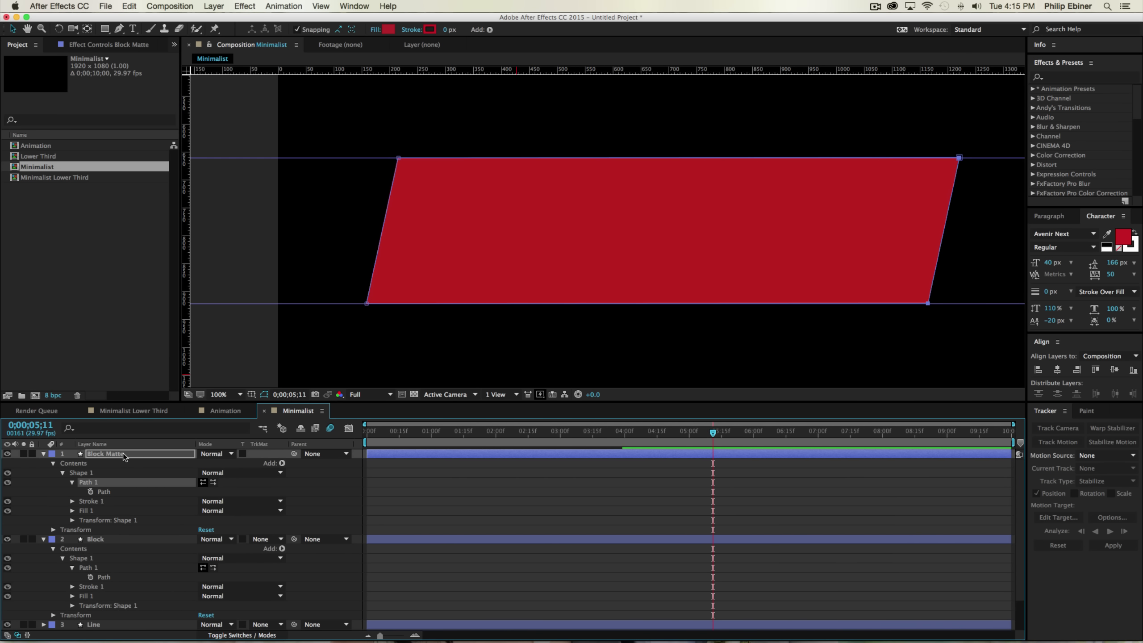
pyautogui.click(95, 538)
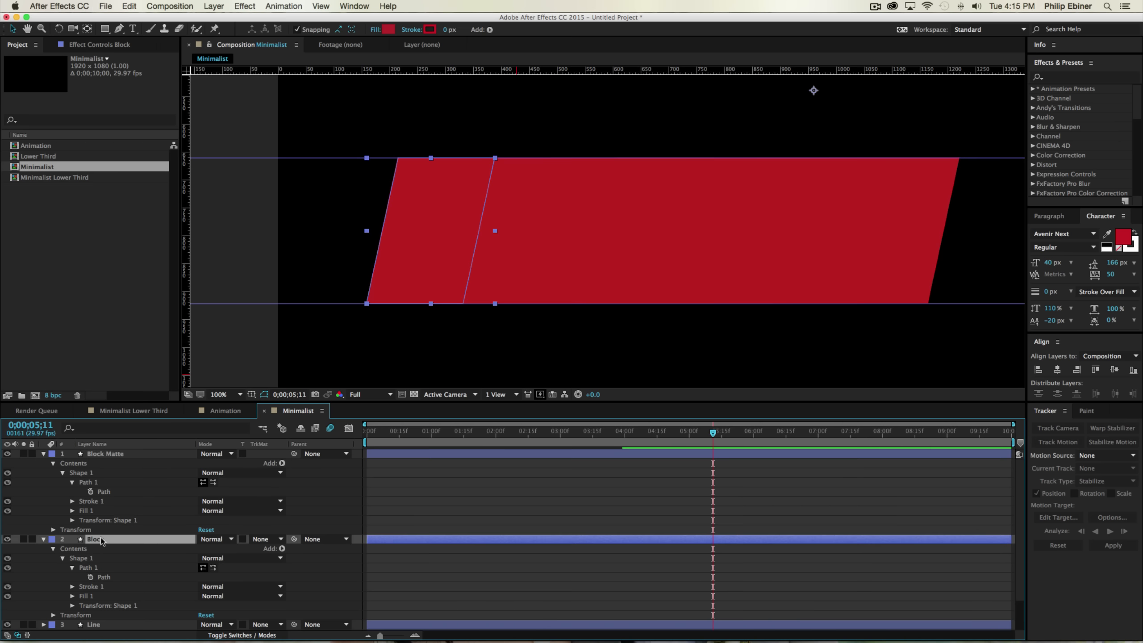
pyautogui.click(268, 540)
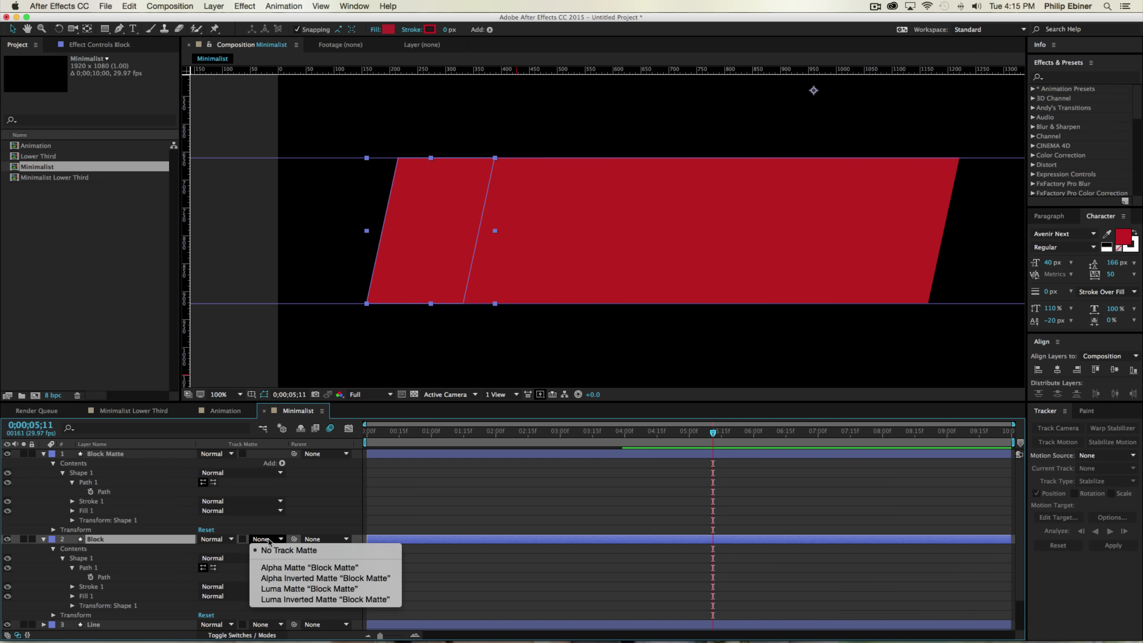
pyautogui.click(288, 569)
pyautogui.click(454, 502)
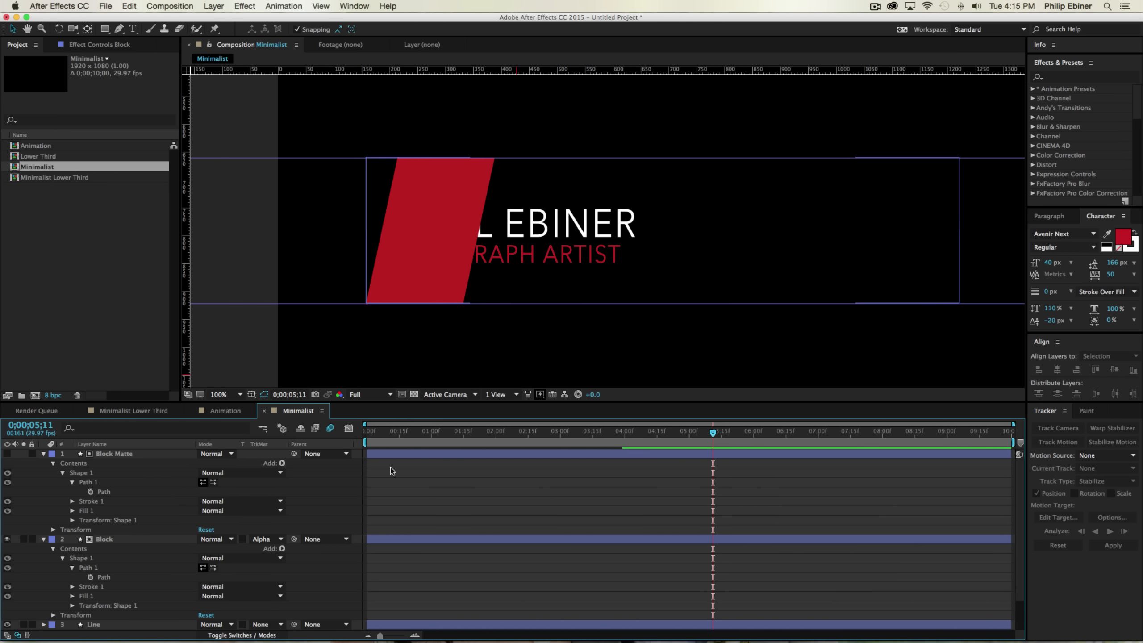
# Step: Collapse Block Matte and move the Block layer horizontally across the line to test the matte
pyautogui.click(43, 454)
pyautogui.click(111, 462)
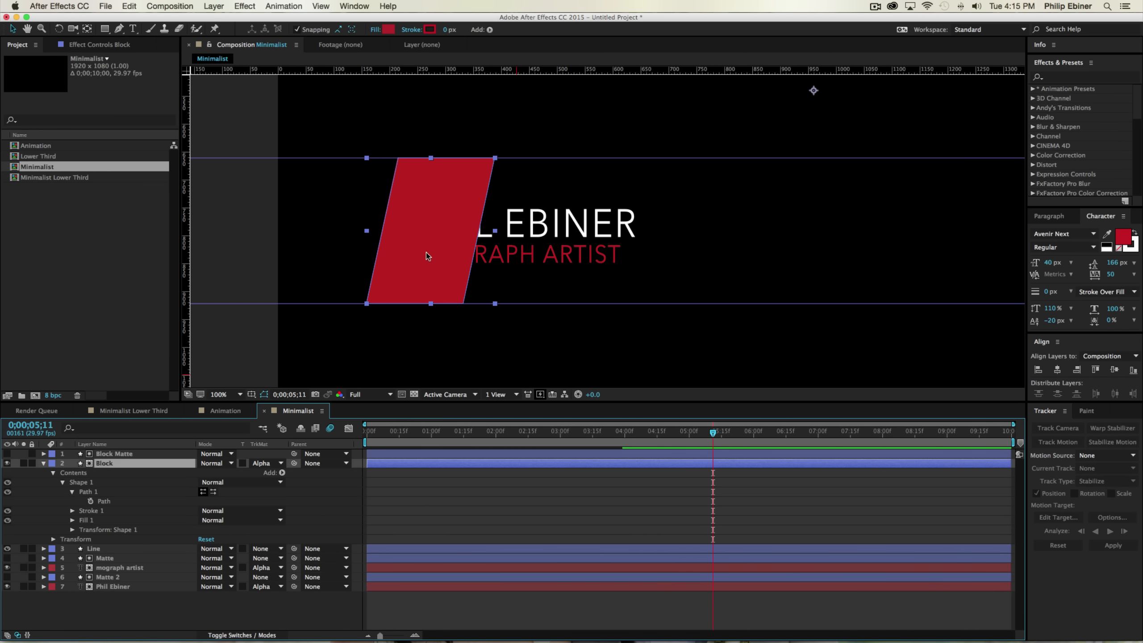
pyautogui.moveTo(435, 251); pyautogui.dragTo(440, 214)
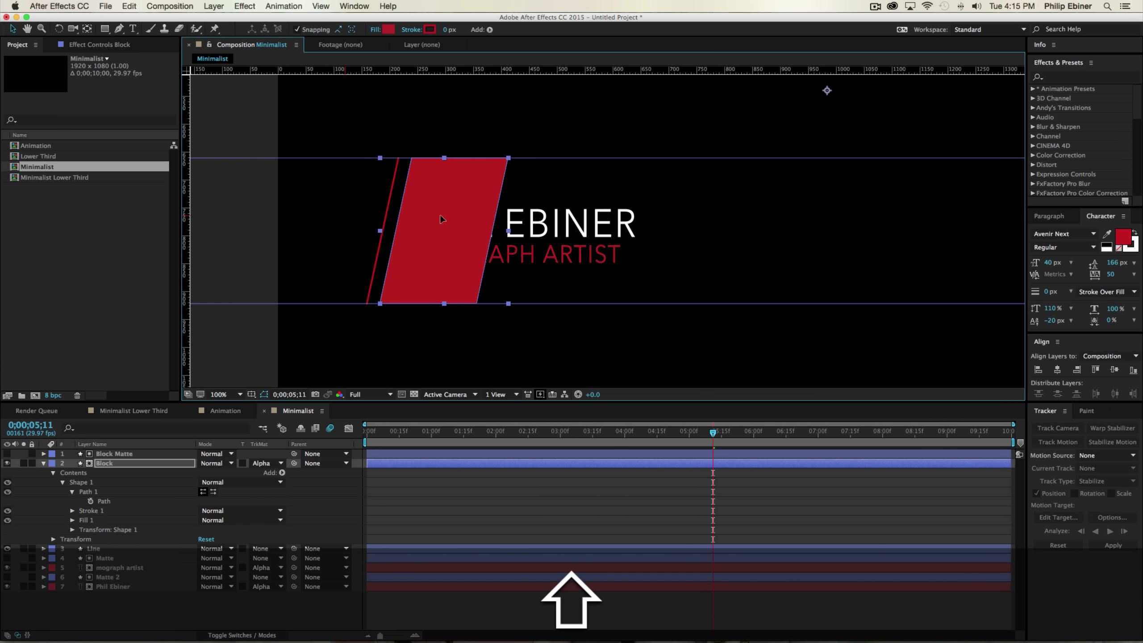
# Step: Reveal the keyframes of the Line and mograph artist layers and go to the line's end keyframe at 0;00;01;13
pyautogui.click(487, 438)
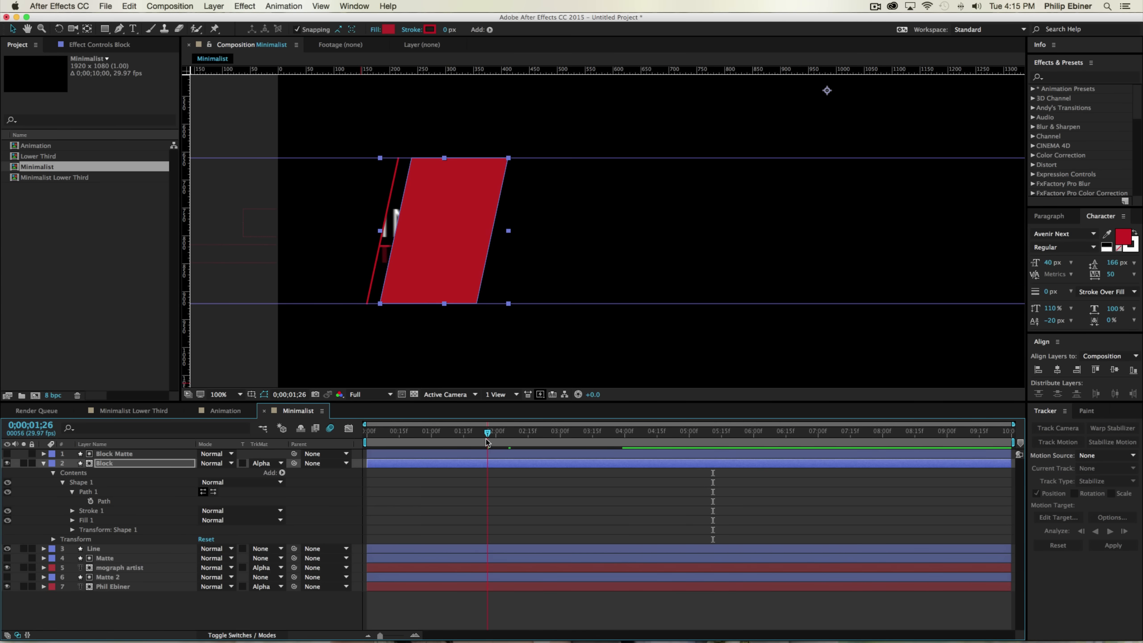
pyautogui.click(436, 568)
pyautogui.keyDown('super'); pyautogui.click(434, 550); pyautogui.keyUp('super')
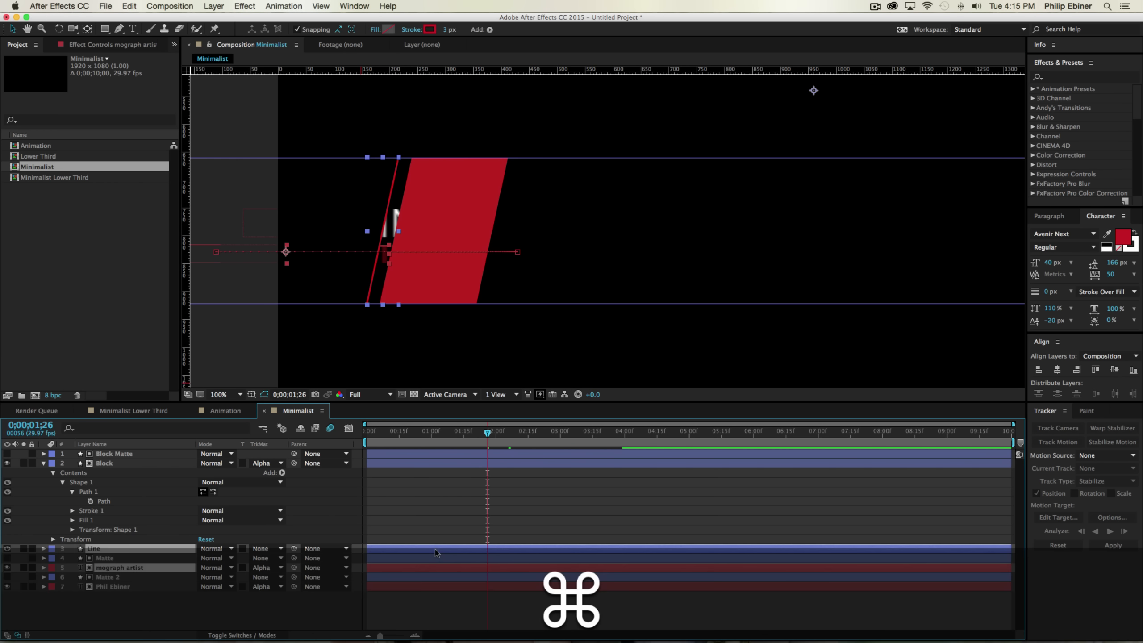
pyautogui.press('u')
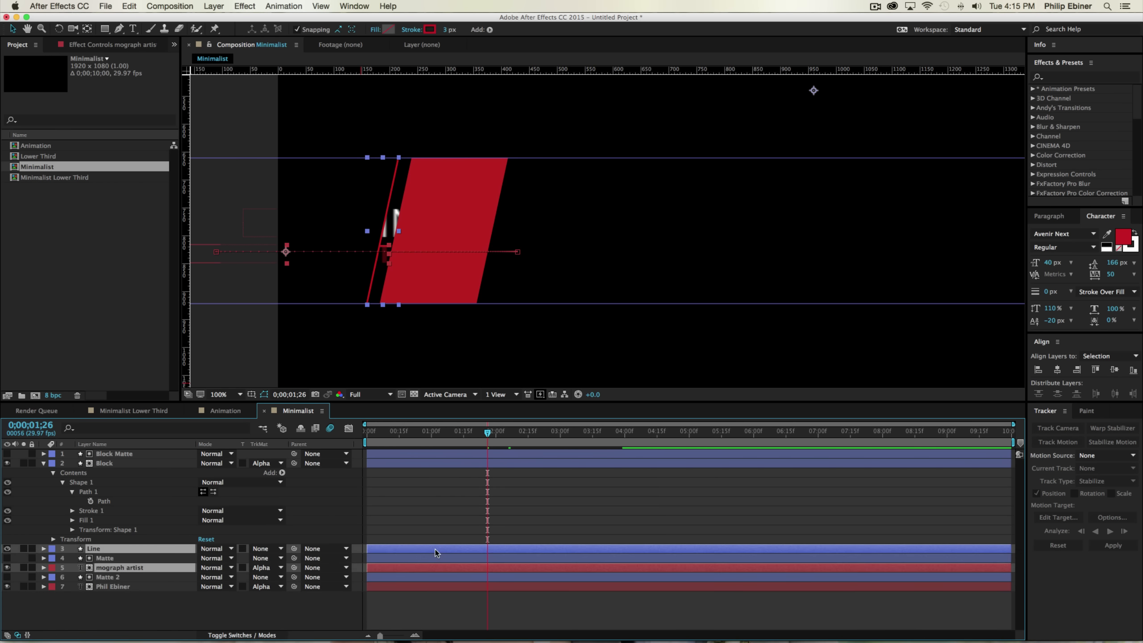
pyautogui.click(443, 535)
pyautogui.moveTo(466, 435); pyautogui.dragTo(460, 435)
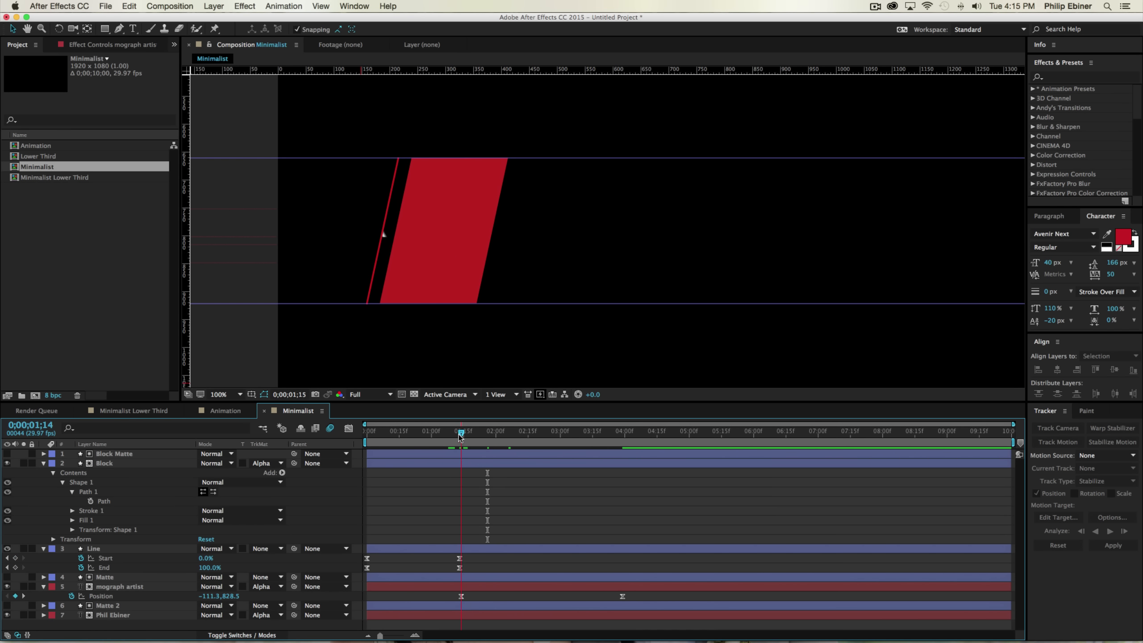
# Step: Move Block fully to the left of the line and set a Position keyframe of 762, 540 at 0;00;01;13
pyautogui.click(472, 461)
pyautogui.moveTo(381, 247); pyautogui.dragTo(353, 253)
pyautogui.click(480, 561)
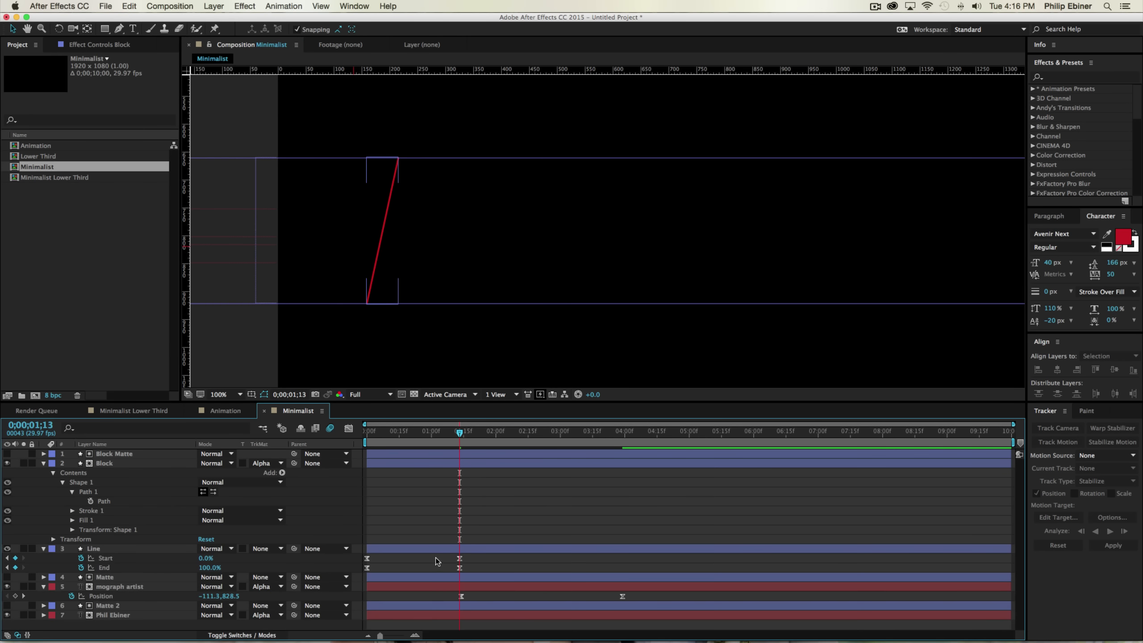
pyautogui.click(448, 465)
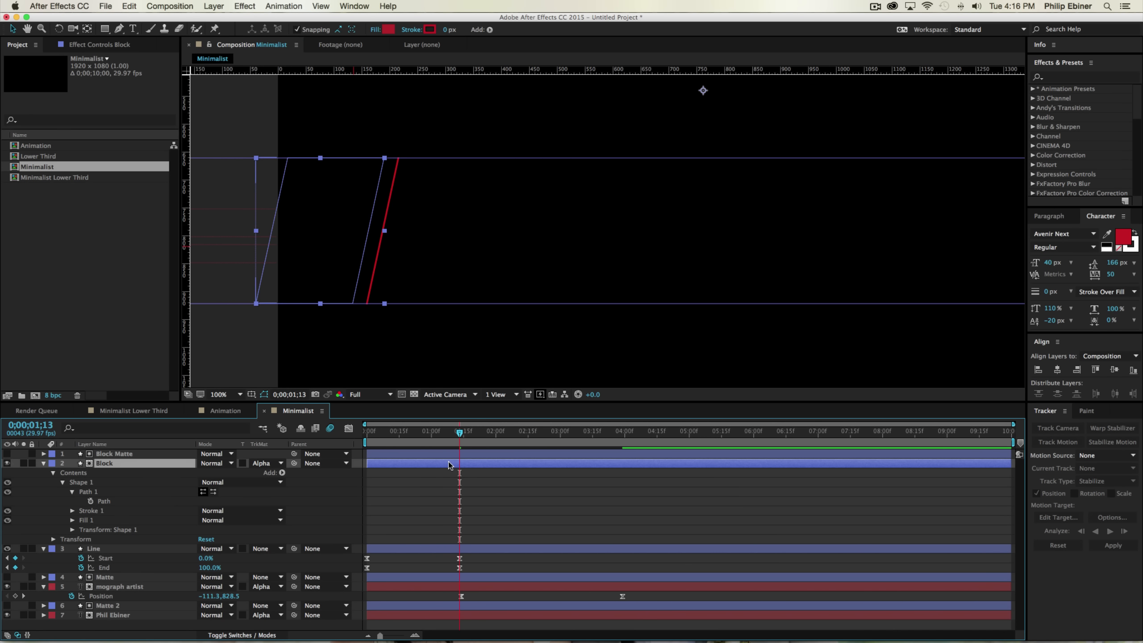
pyautogui.press('p')
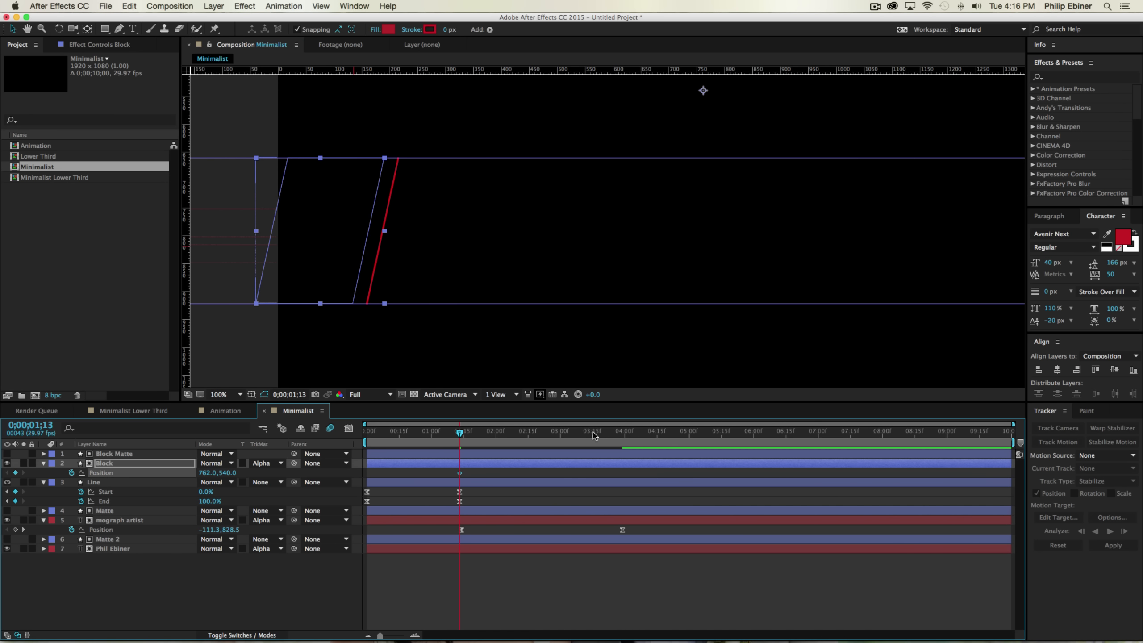
# Step: At 0;00;03;29, move Block horizontally past the text to position 1465, 540
pyautogui.moveTo(594, 434); pyautogui.dragTo(623, 439)
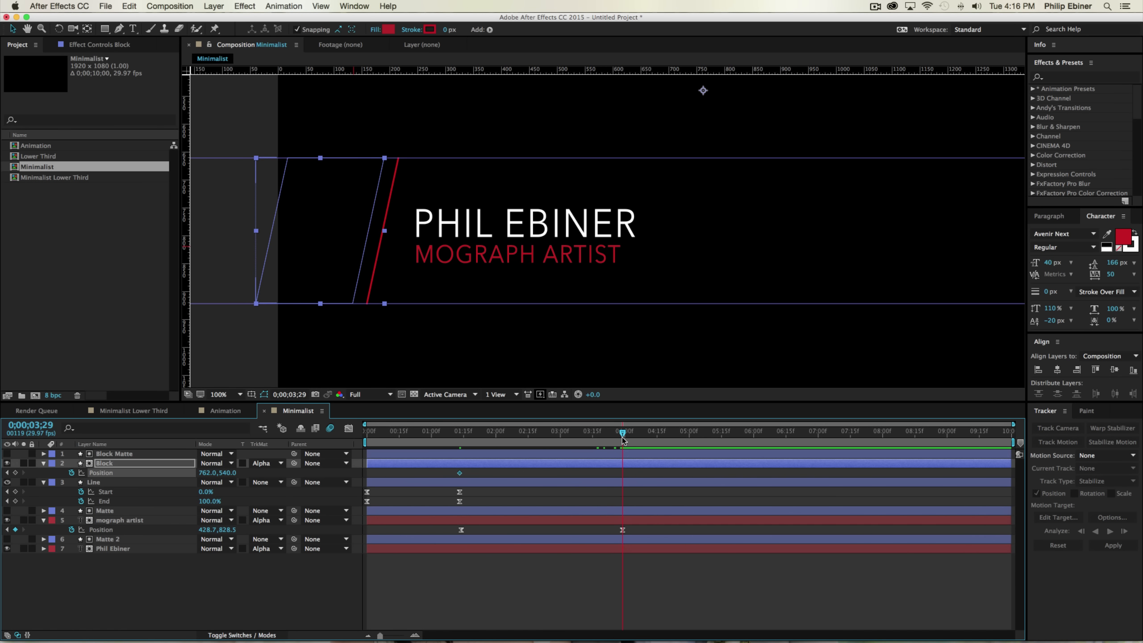
pyautogui.moveTo(315, 221); pyautogui.dragTo(708, 217)
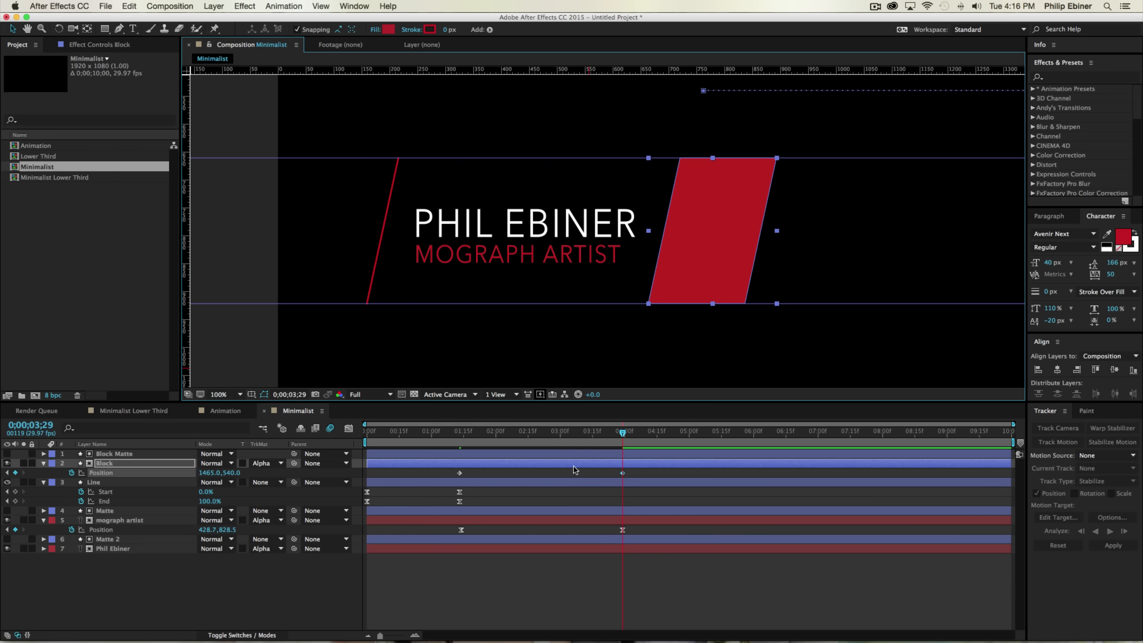
pyautogui.click(574, 467)
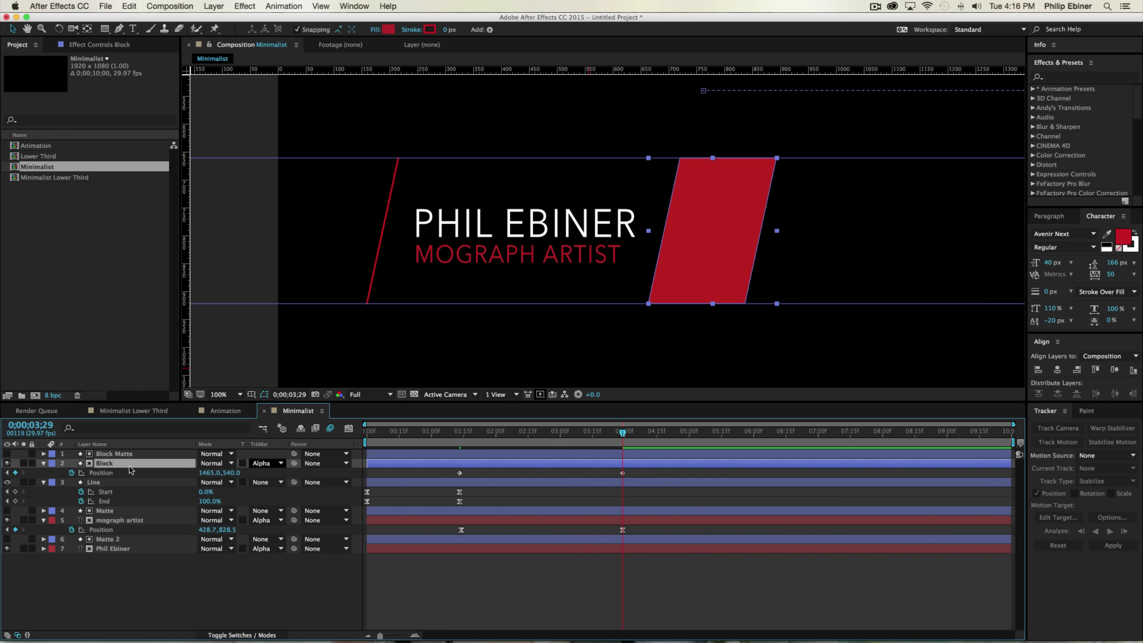
# Step: Add a Path keyframe to Block's Path 1 and place it about midway between the two Position keyframes
pyautogui.click(44, 464)
pyautogui.click(44, 463)
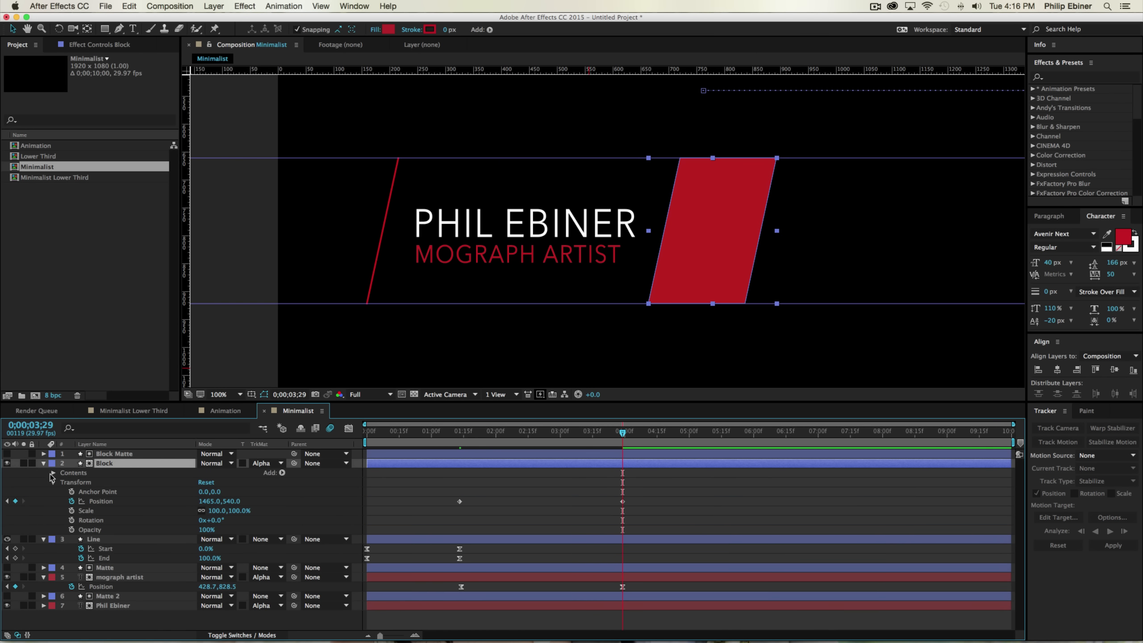
pyautogui.click(52, 473)
pyautogui.click(59, 481)
pyautogui.click(63, 482)
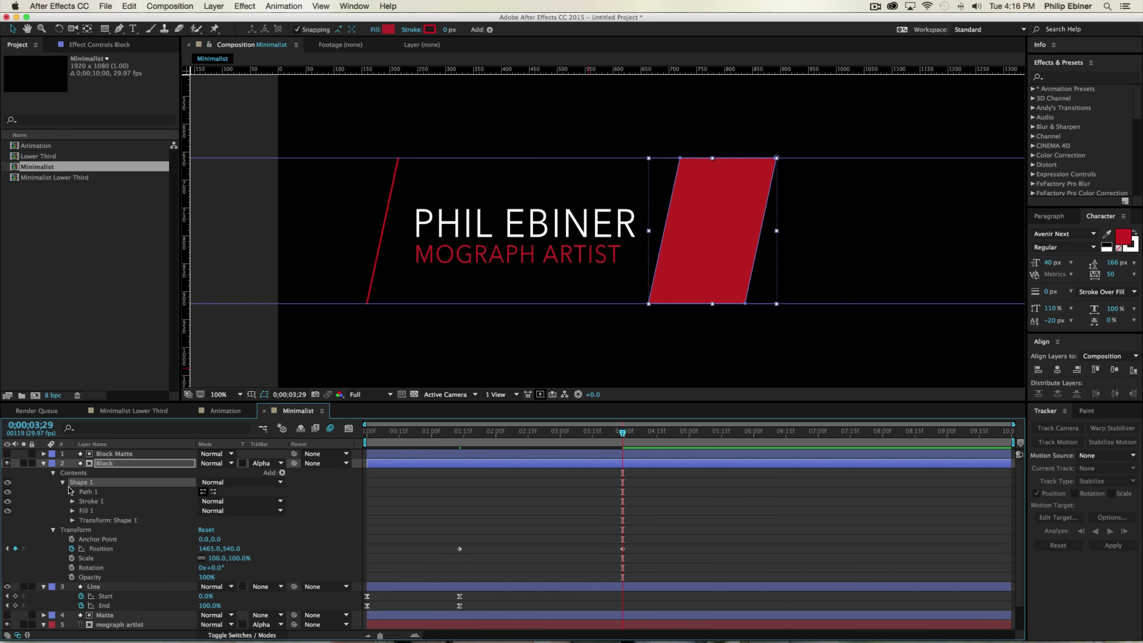
pyautogui.click(71, 492)
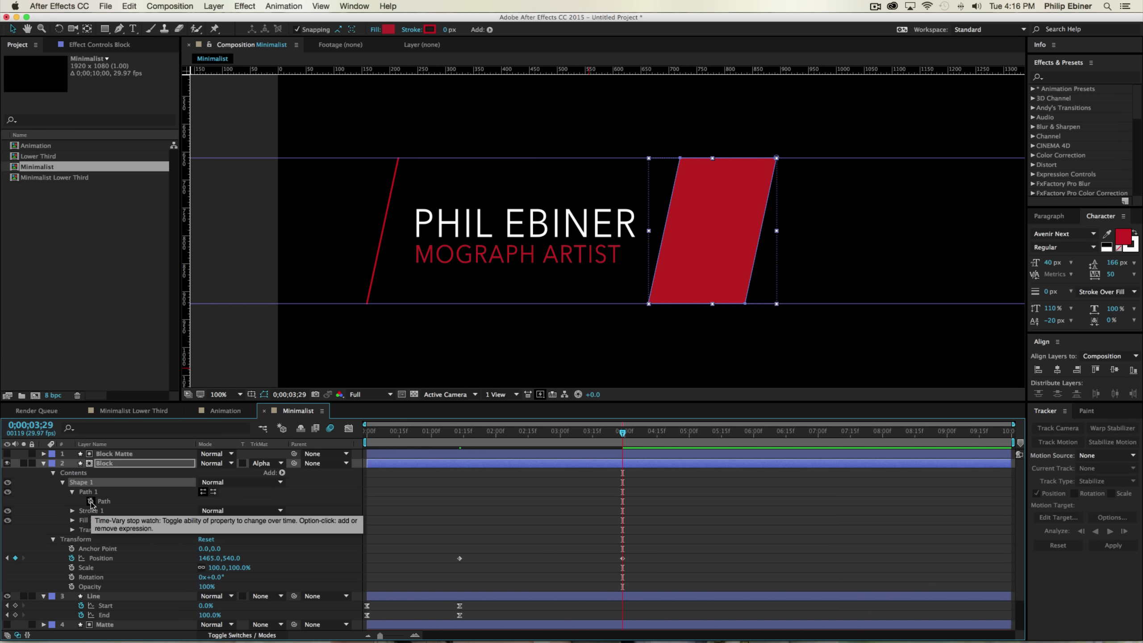
pyautogui.click(91, 502)
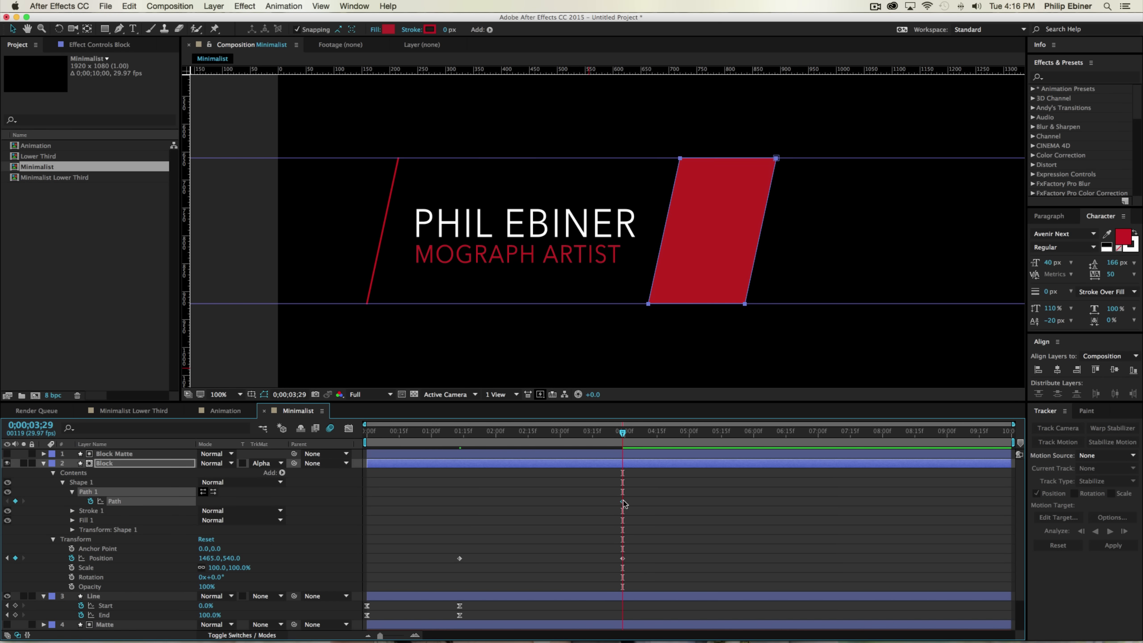
pyautogui.moveTo(623, 506); pyautogui.dragTo(534, 504)
# Step: At 0;00;03;29, collapse Block's Path 1 by moving its two left points onto its two right points
pyautogui.moveTo(467, 433); pyautogui.dragTo(624, 440)
pyautogui.click(62, 497)
pyautogui.click(84, 492)
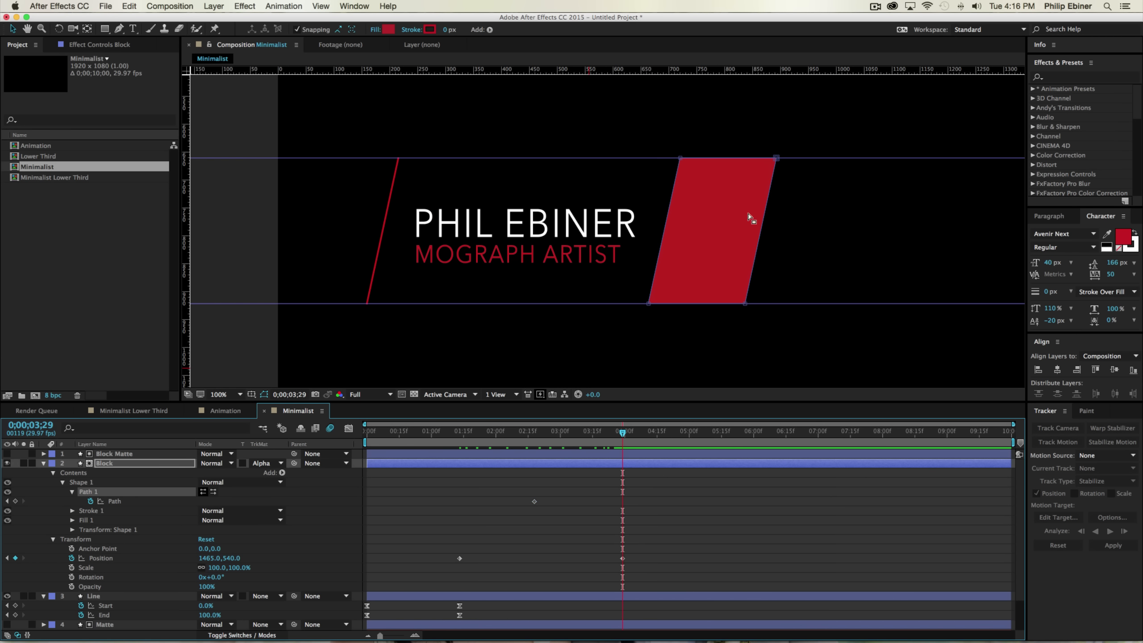
pyautogui.click(683, 161)
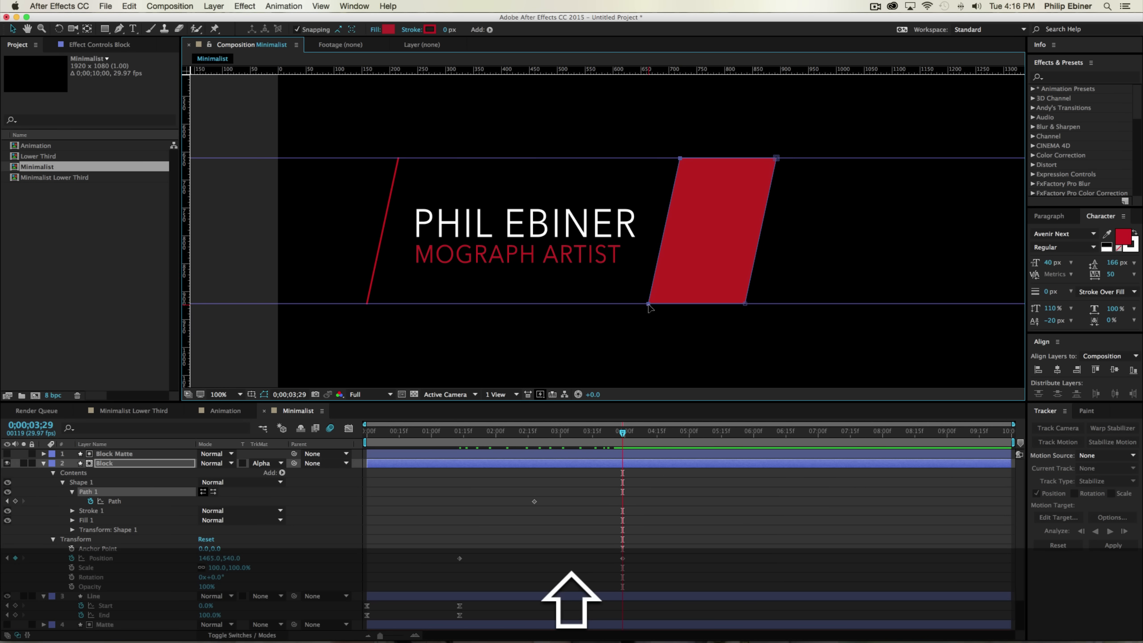
pyautogui.moveTo(650, 302); pyautogui.dragTo(746, 306)
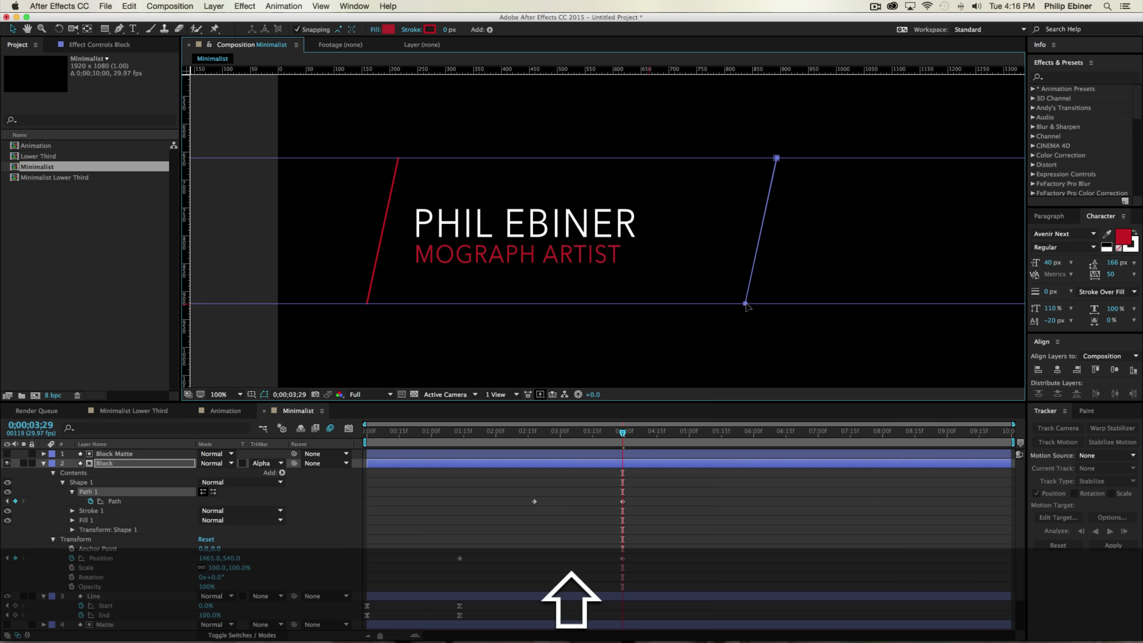
pyautogui.click(660, 499)
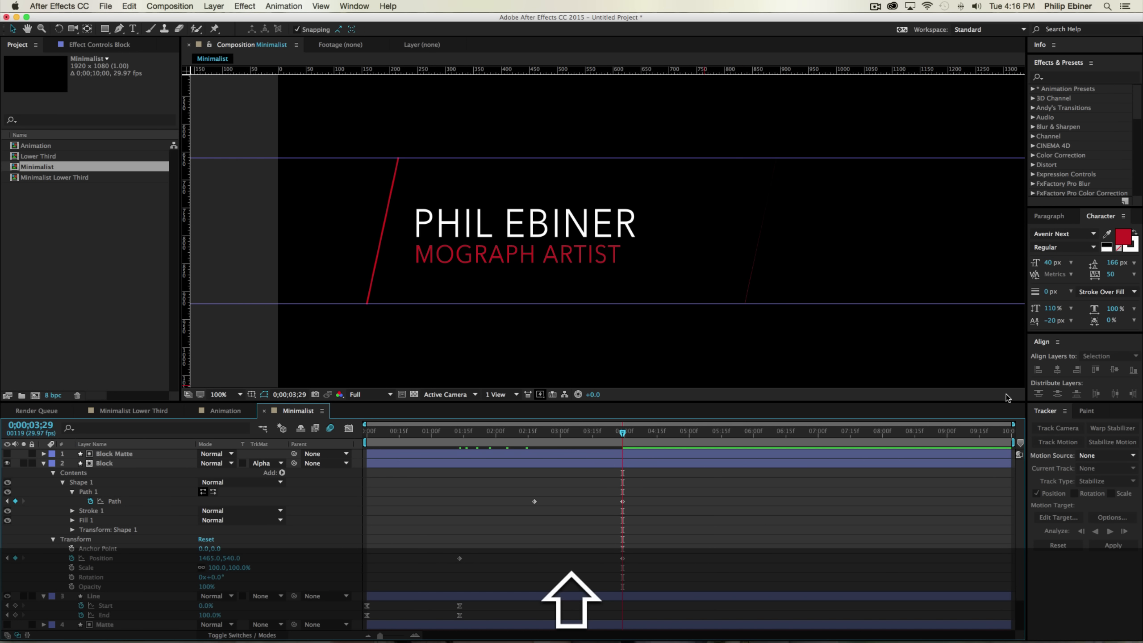
# Step: Trim the end of the Block layer to 0;00;03;29
pyautogui.click(669, 467)
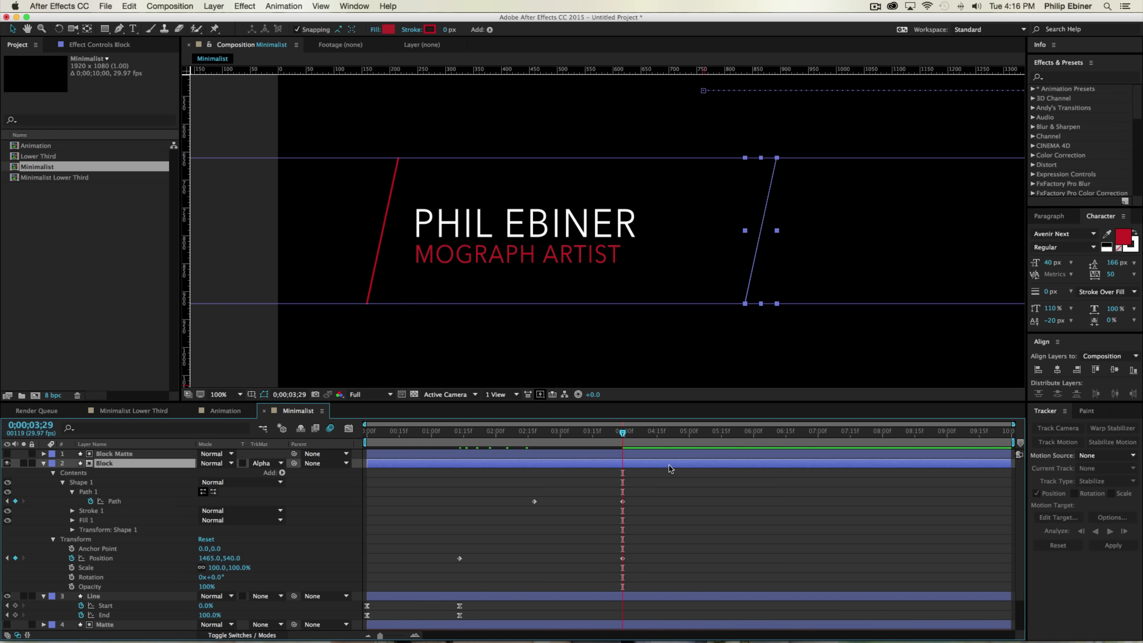
pyautogui.click(832, 288)
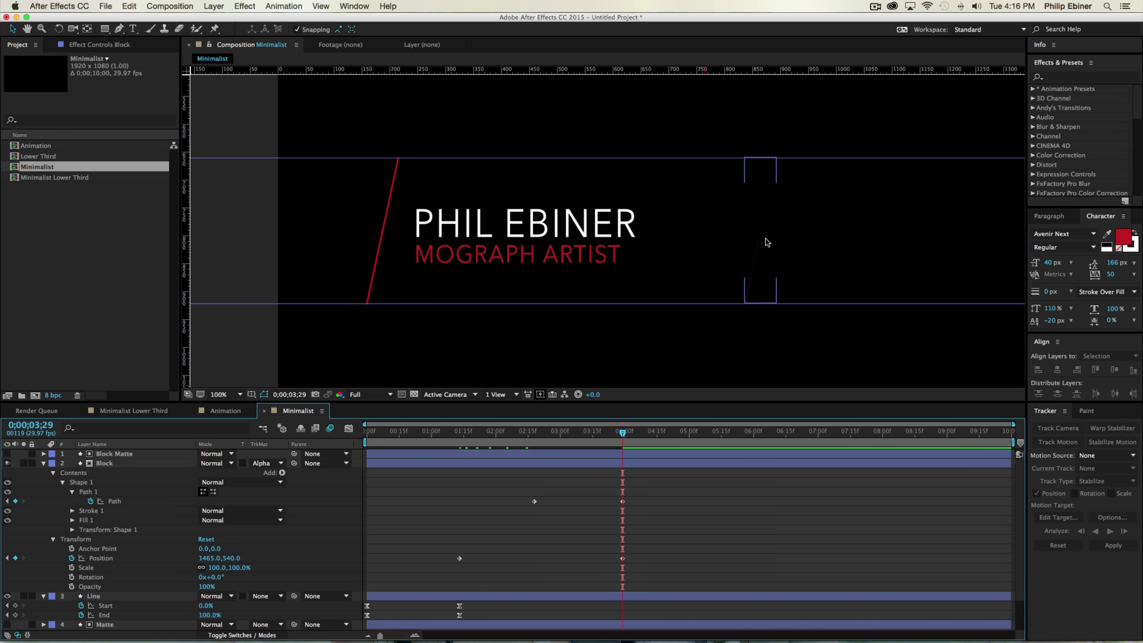
pyautogui.click(631, 466)
pyautogui.click(684, 487)
pyautogui.moveTo(623, 433)
pyautogui.mouseDown()
pyautogui.moveTo(533, 436)
pyautogui.moveTo(622, 432)
pyautogui.mouseUp()
pyautogui.click(632, 464)
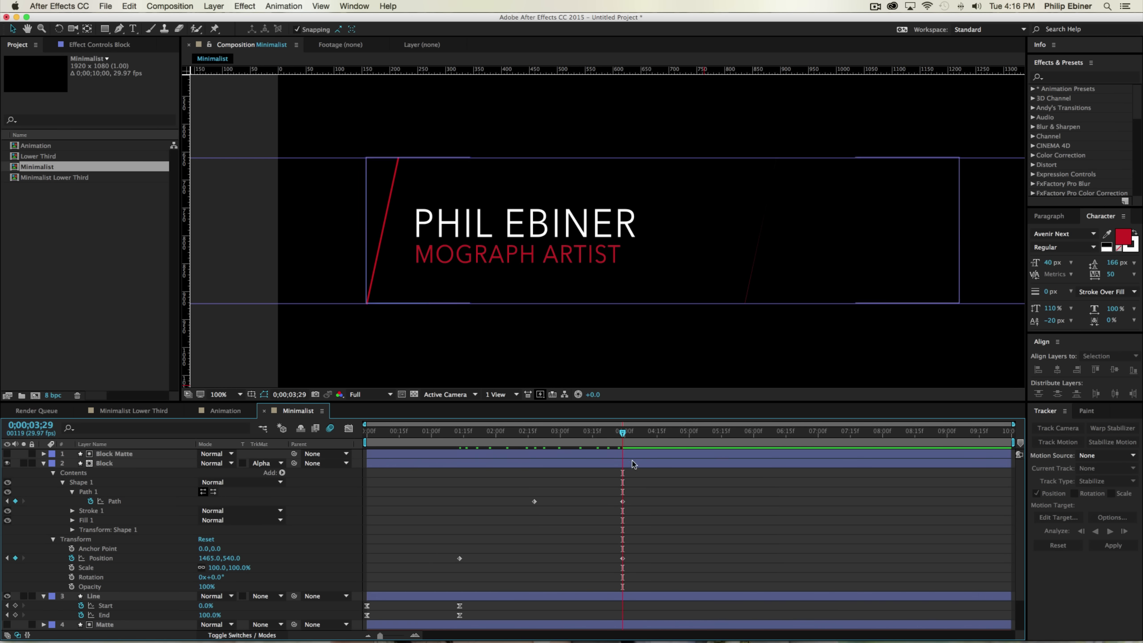
pyautogui.click(638, 466)
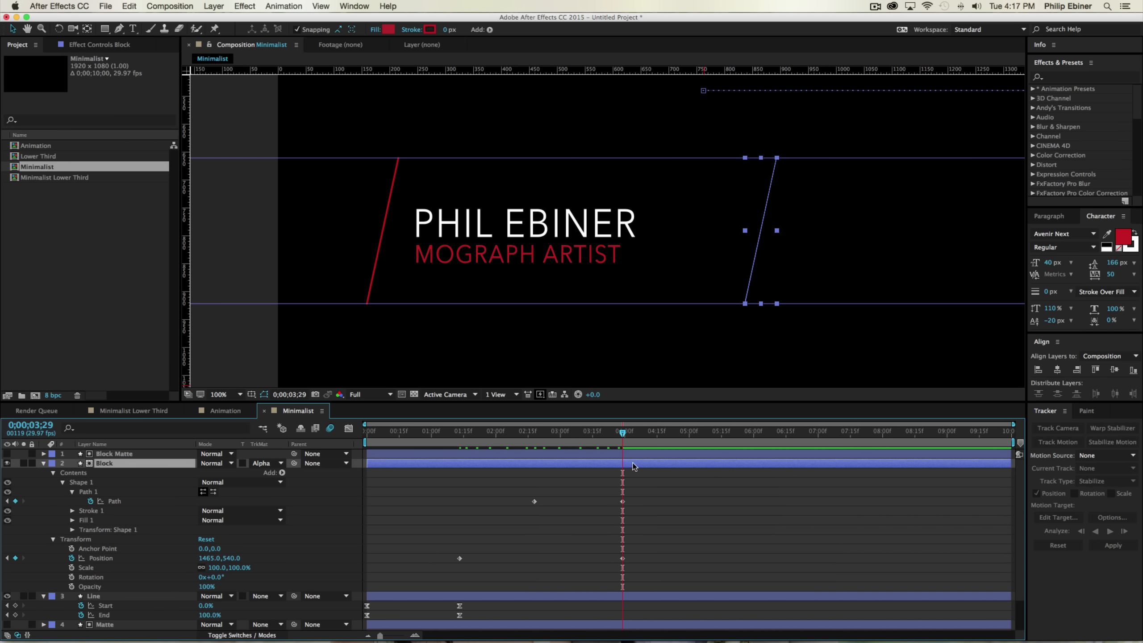
pyautogui.hotkey('alt', ']')
pyautogui.click(664, 470)
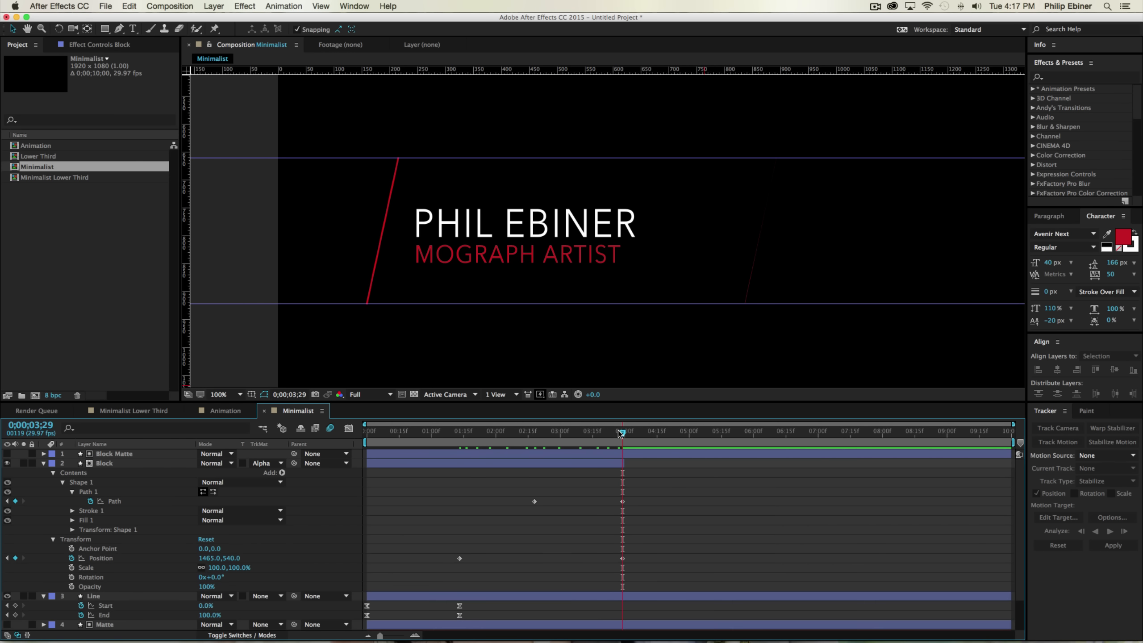
# Step: Apply Easy Ease to all of Block's Path and Position keyframes
pyautogui.moveTo(621, 432); pyautogui.dragTo(586, 440)
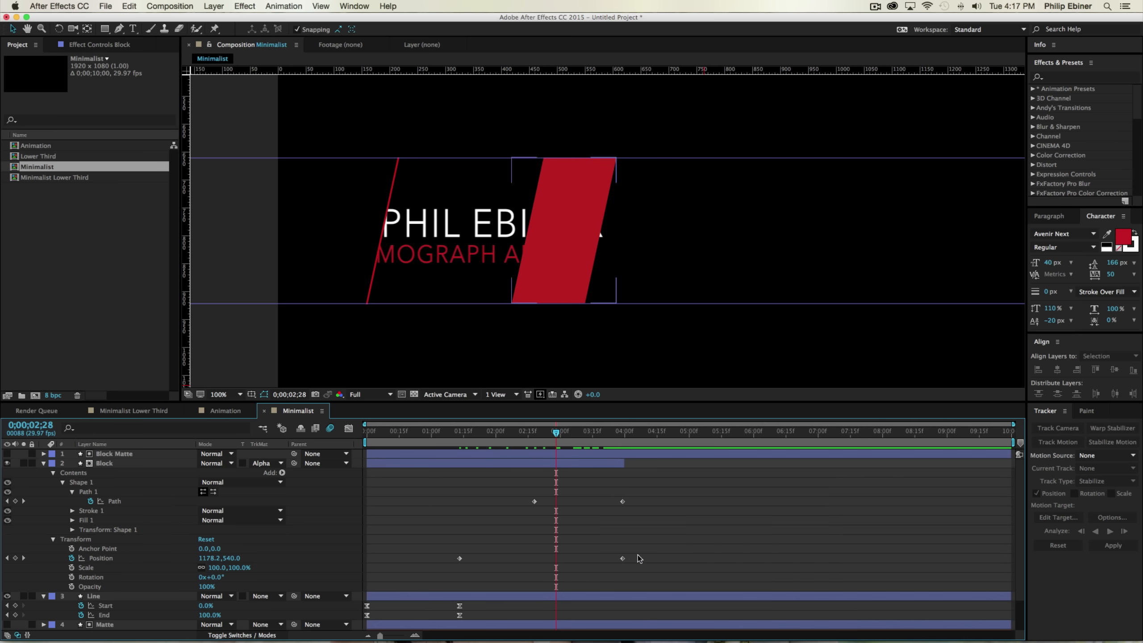
pyautogui.moveTo(638, 570); pyautogui.dragTo(382, 485)
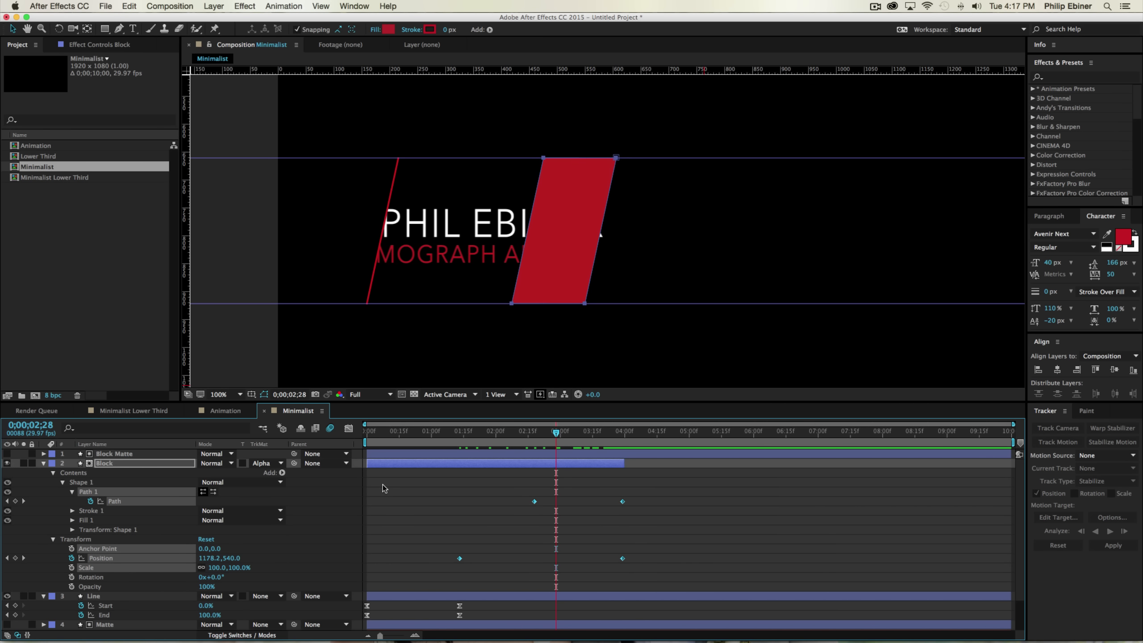
pyautogui.press('F9')
pyautogui.click(419, 473)
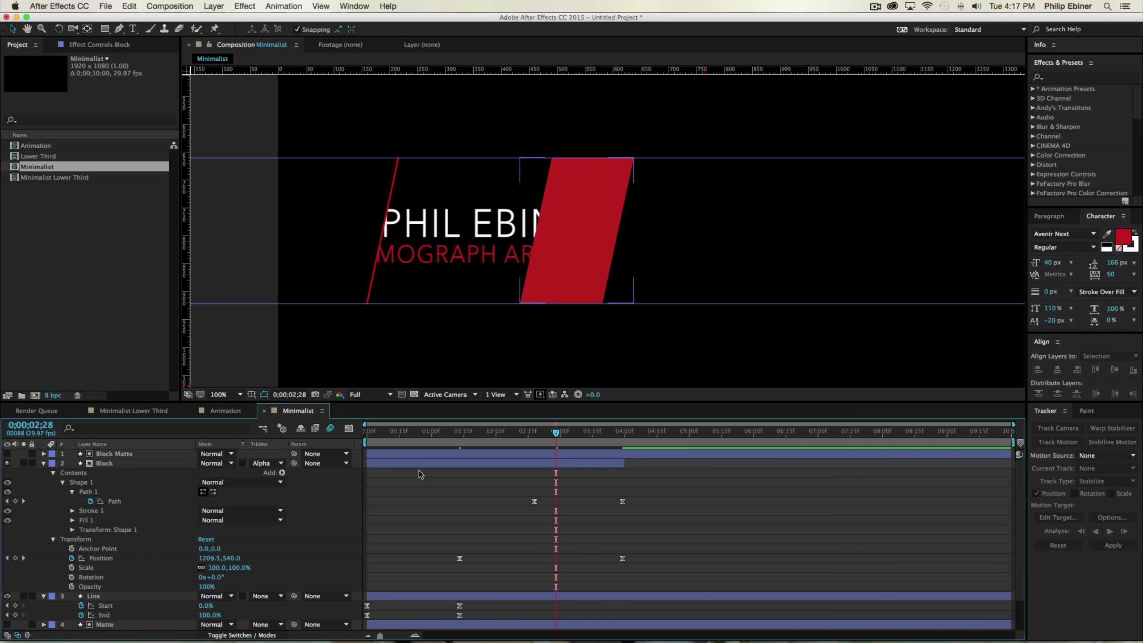
# Step: Show the layer switches and enable motion blur for the Block layer
pyautogui.click(393, 464)
pyautogui.click(238, 635)
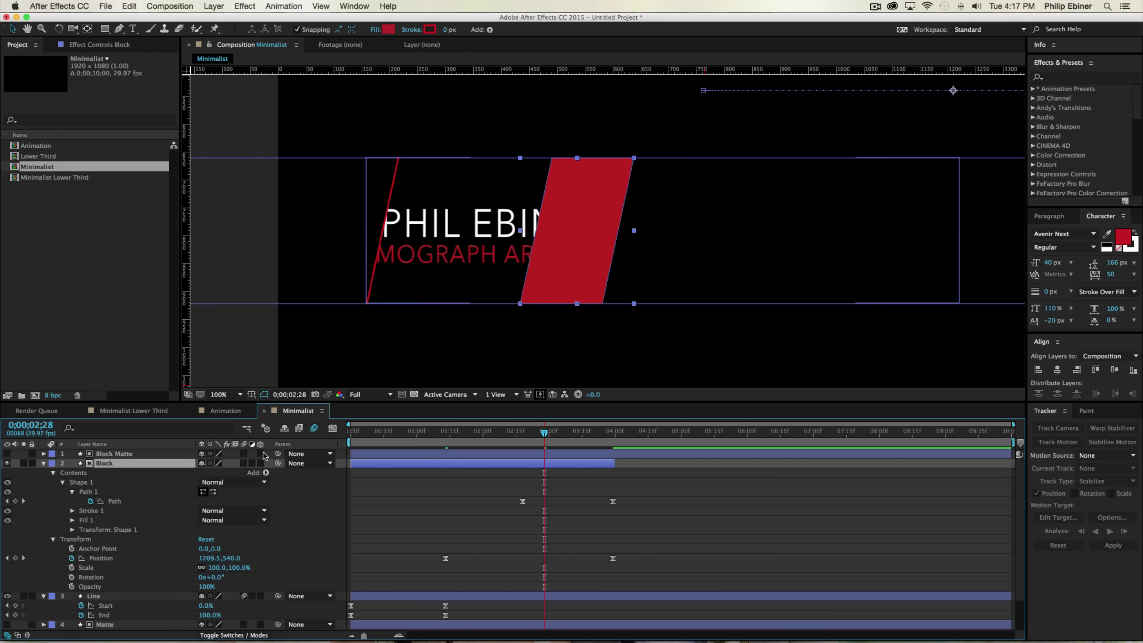
pyautogui.click(243, 463)
pyautogui.click(440, 493)
# Step: Move Block's first Position keyframe to about 0;00;01;00 and reshape its speed graph to peak early and slow down gradually
pyautogui.moveTo(448, 432)
pyautogui.mouseDown()
pyautogui.moveTo(520, 434)
pyautogui.moveTo(448, 444)
pyautogui.mouseUp()
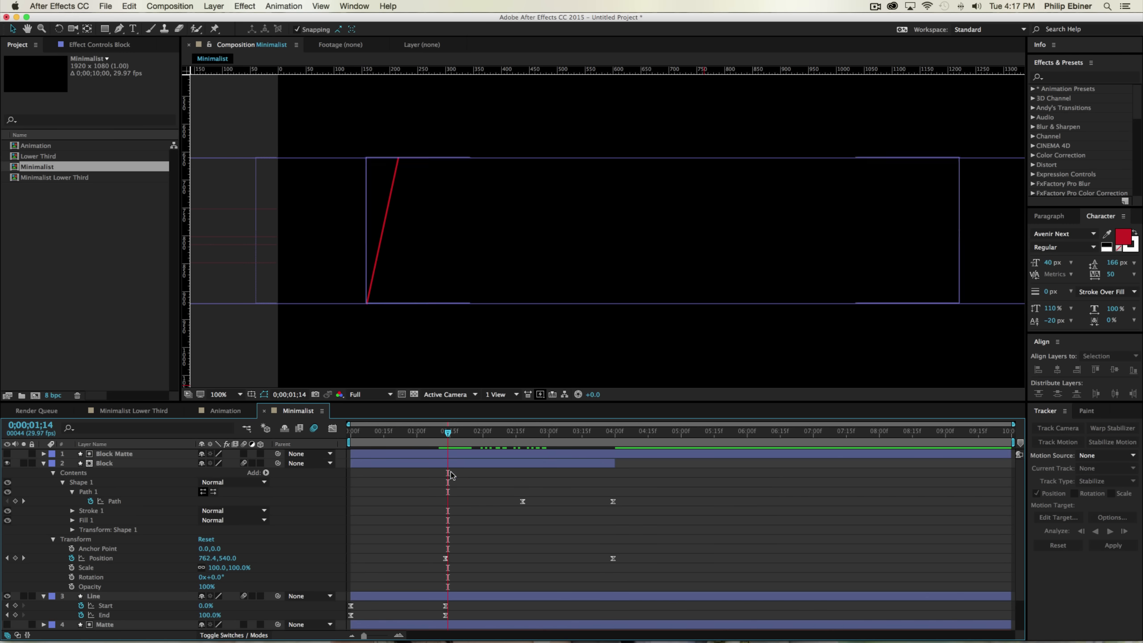
pyautogui.moveTo(445, 561); pyautogui.dragTo(663, 570)
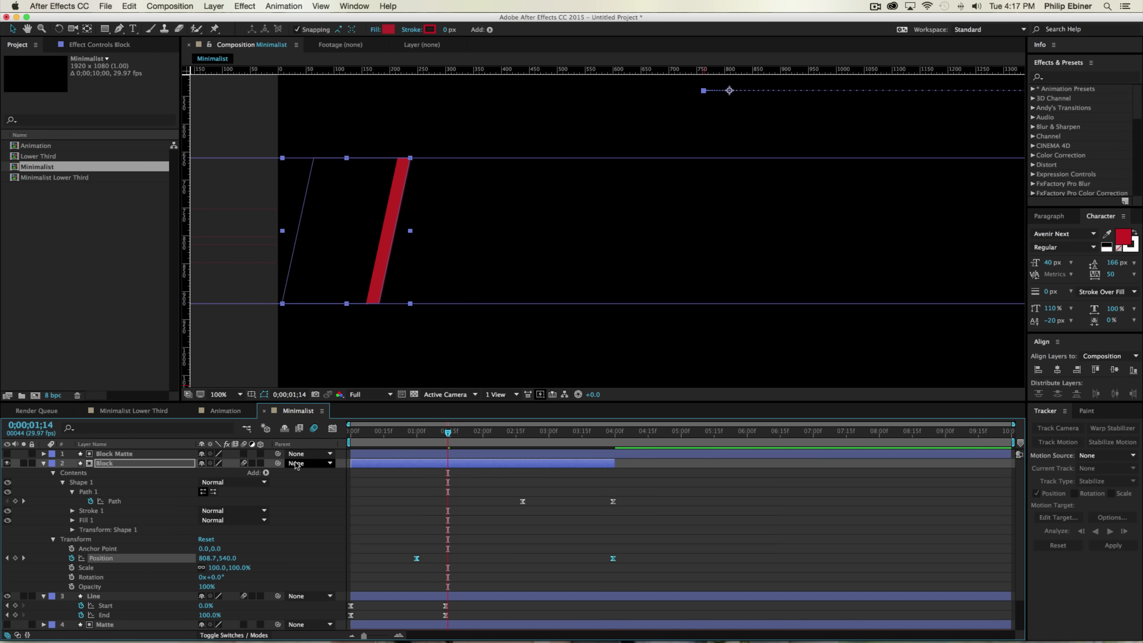
pyautogui.click(333, 428)
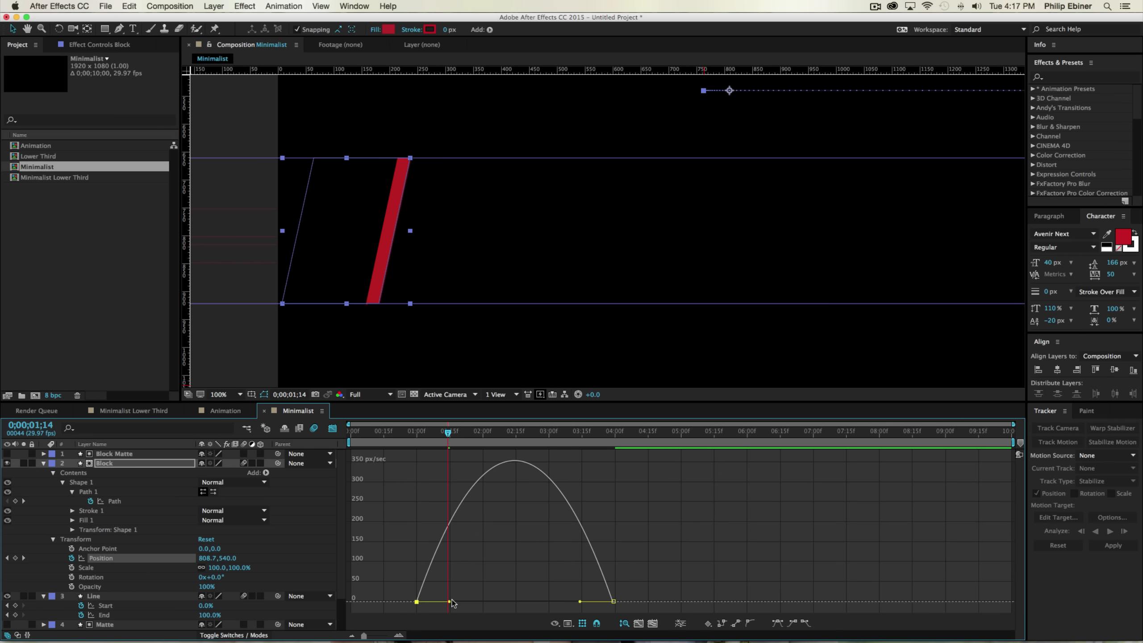
pyautogui.moveTo(449, 602); pyautogui.dragTo(430, 602)
pyautogui.moveTo(580, 602); pyautogui.dragTo(534, 603)
pyautogui.press('space')
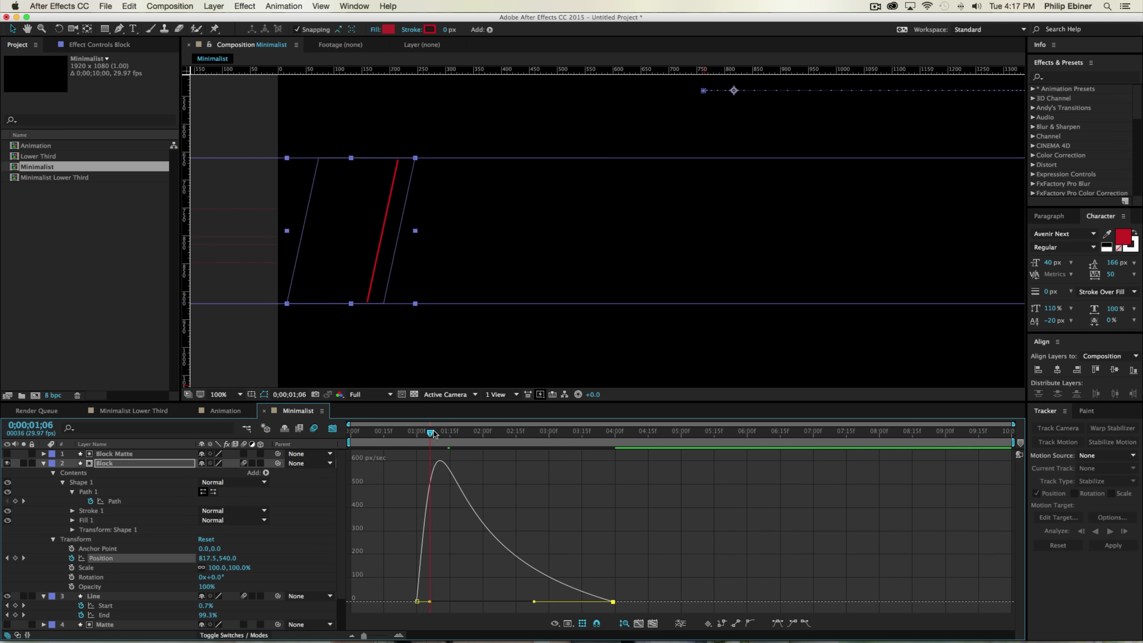
pyautogui.press('space')
pyautogui.click(441, 434)
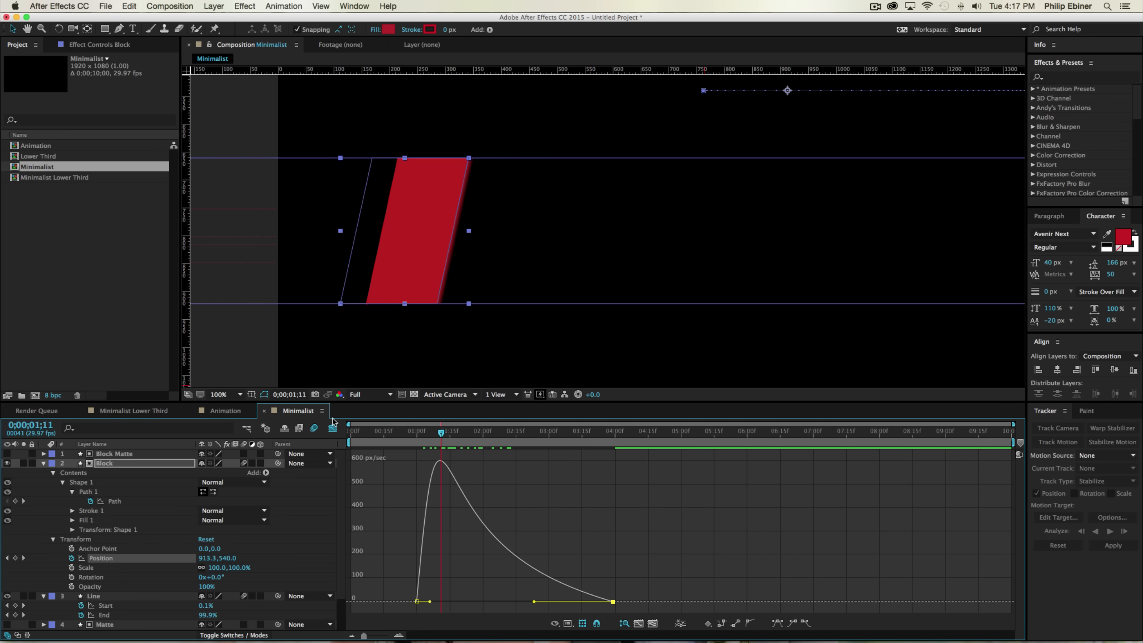
pyautogui.click(332, 429)
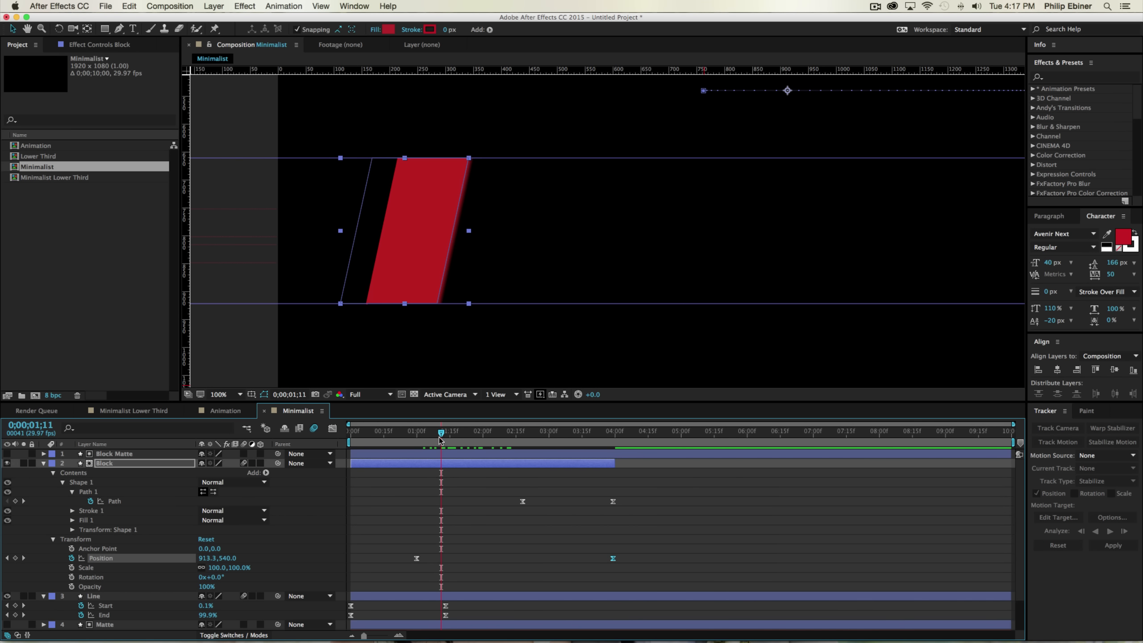
# Step: Shift Block's first Position keyframe to about 0;00;01;09, checking the block's timing against the emerging text
pyautogui.moveTo(441, 439)
pyautogui.mouseDown()
pyautogui.moveTo(418, 437)
pyautogui.moveTo(464, 436)
pyautogui.moveTo(452, 437)
pyautogui.mouseUp()
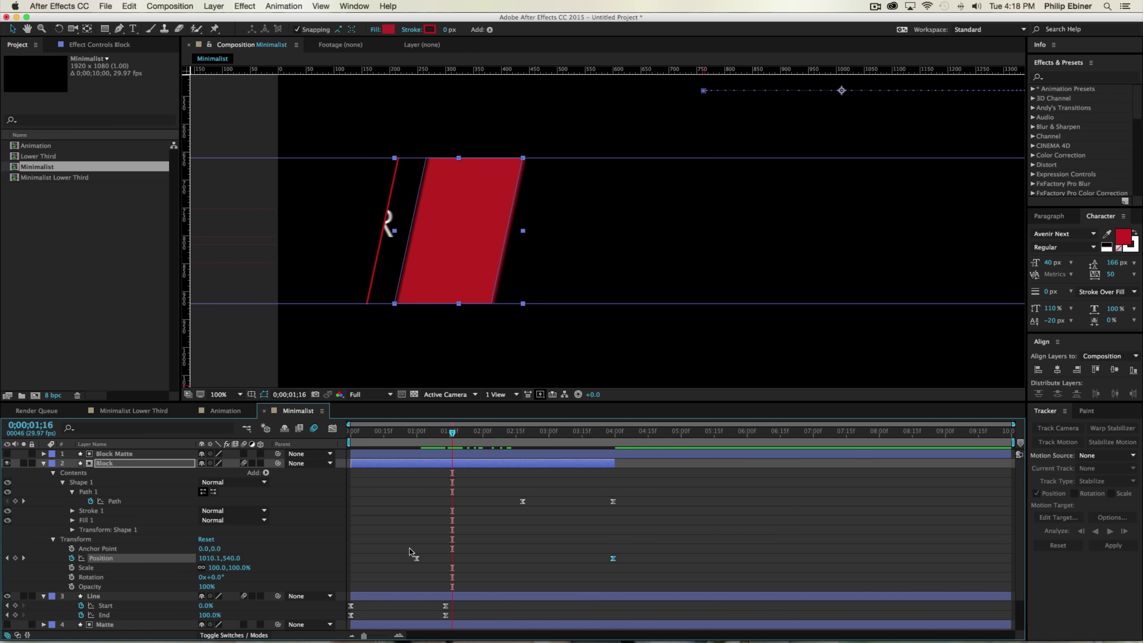
pyautogui.moveTo(417, 559); pyautogui.dragTo(433, 558)
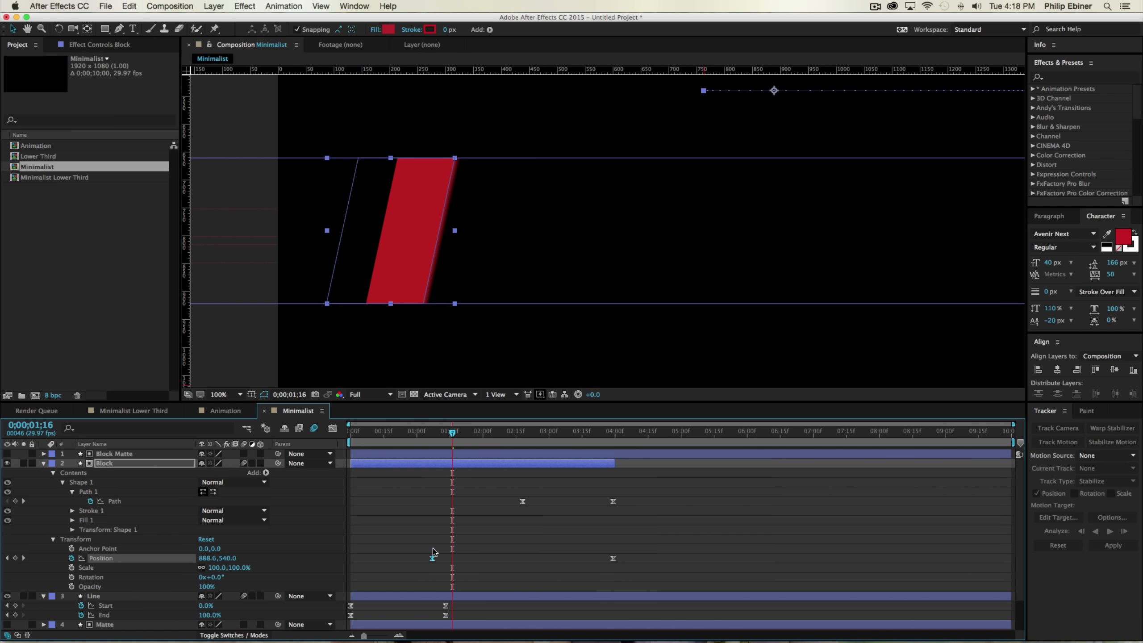
pyautogui.moveTo(454, 449); pyautogui.dragTo(671, 443)
pyautogui.click(163, 412)
pyautogui.click(292, 411)
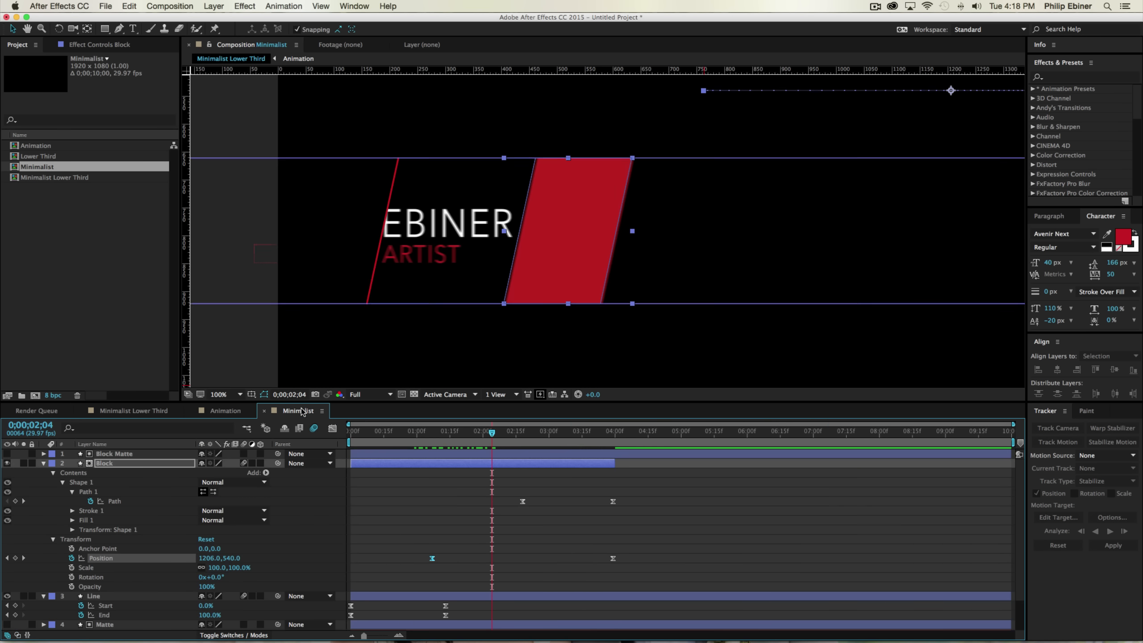
pyautogui.moveTo(493, 434); pyautogui.dragTo(469, 436)
pyautogui.moveTo(434, 559); pyautogui.dragTo(436, 558)
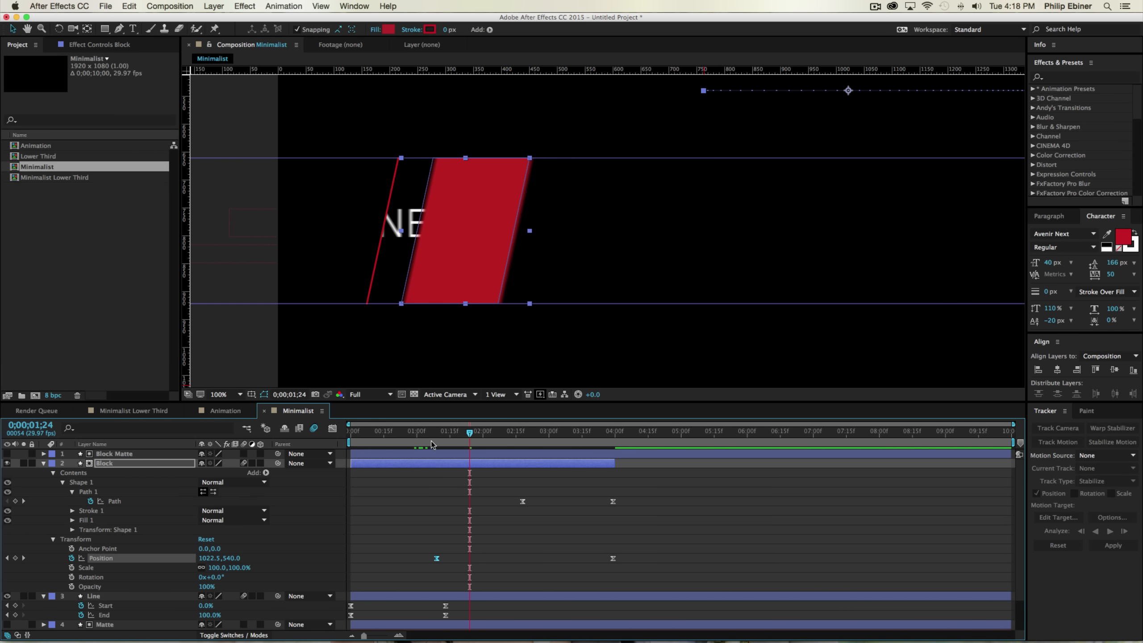
# Step: Shorten the work area to end slightly past five seconds and preview the animation
pyautogui.moveTo(432, 440); pyautogui.dragTo(634, 454)
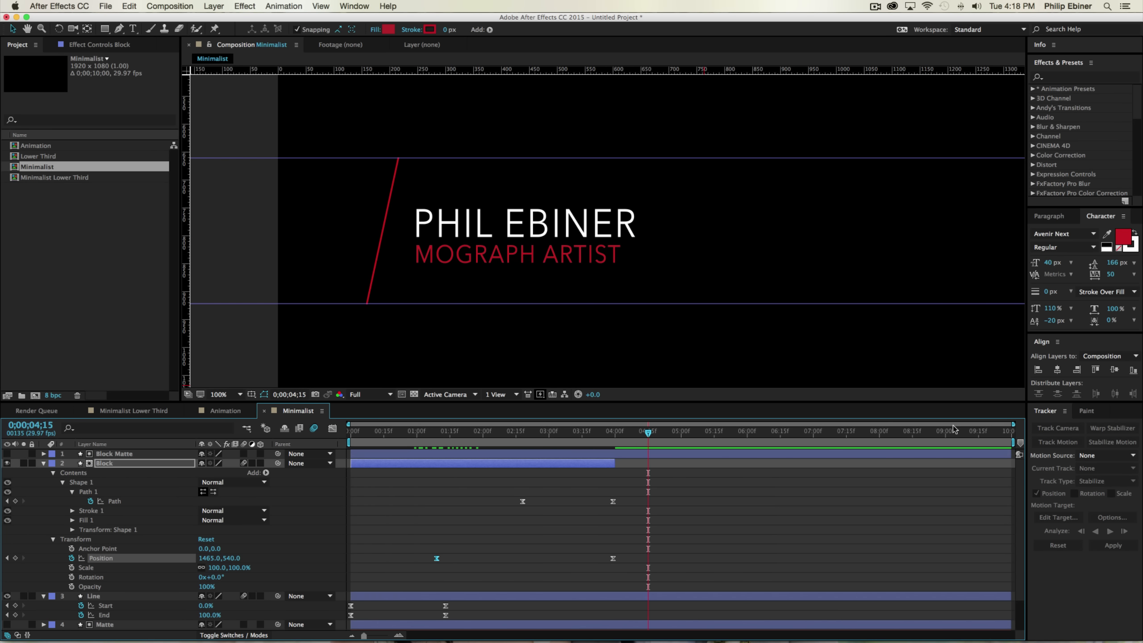
pyautogui.moveTo(1012, 442); pyautogui.dragTo(697, 444)
pyautogui.press('KP_0')
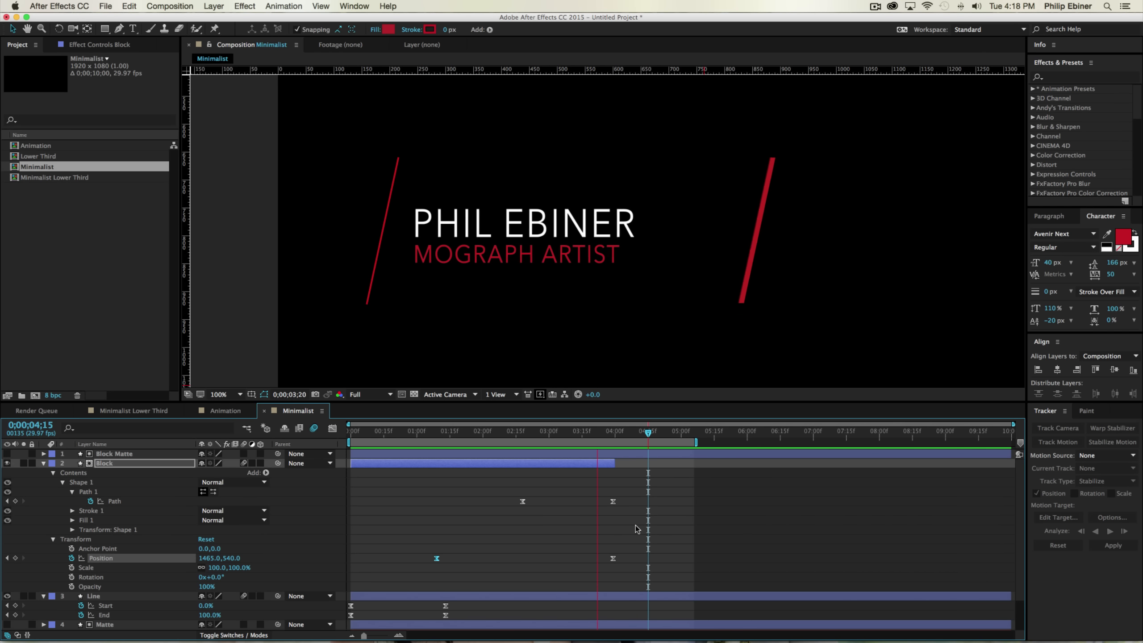
# Step: Pre-compose all the layers of the Minimalist composition as Pre-comp 1, moving all attributes into the new composition
pyautogui.press('super+a')
pyautogui.press('s')
pyautogui.press('s')
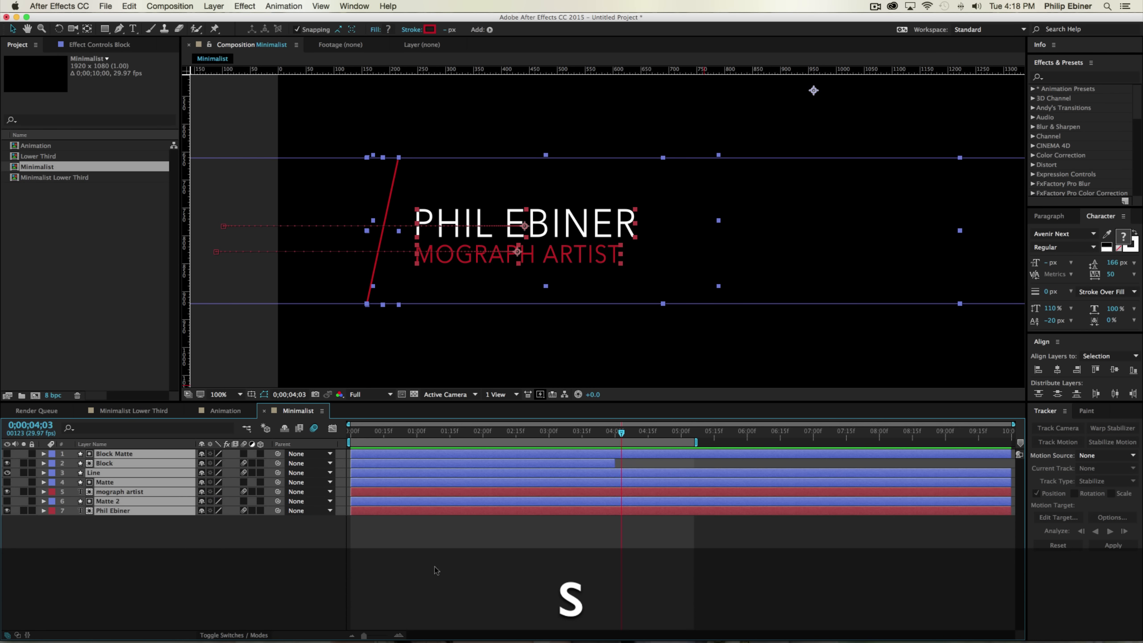
pyautogui.click(434, 566)
pyautogui.click(532, 454)
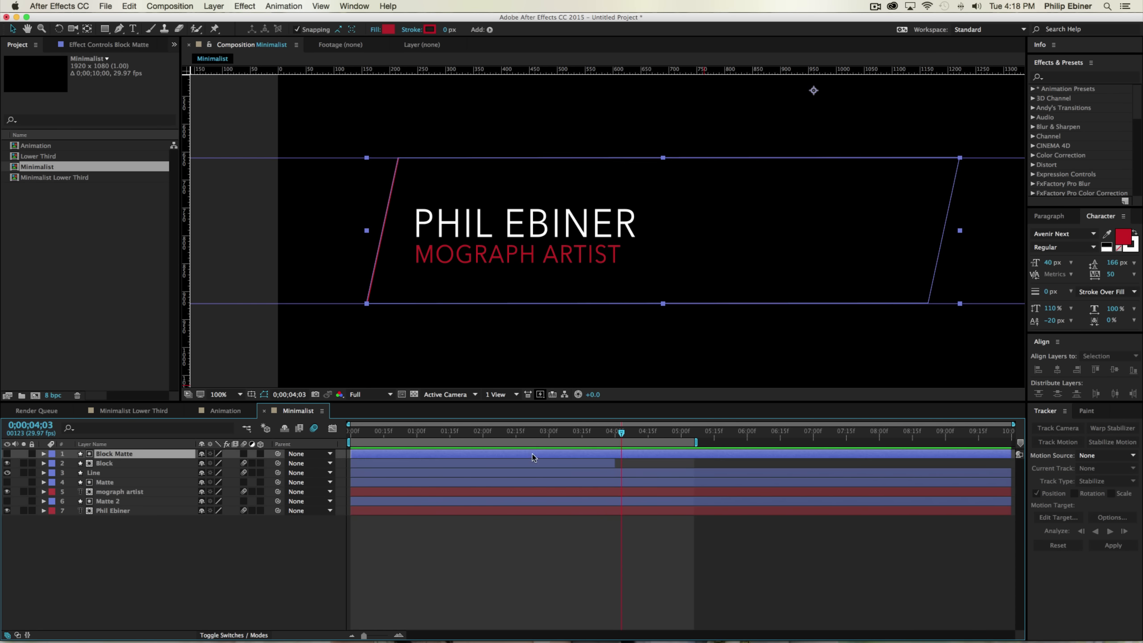
pyautogui.keyDown('shift'); pyautogui.click(481, 509); pyautogui.keyUp('shift')
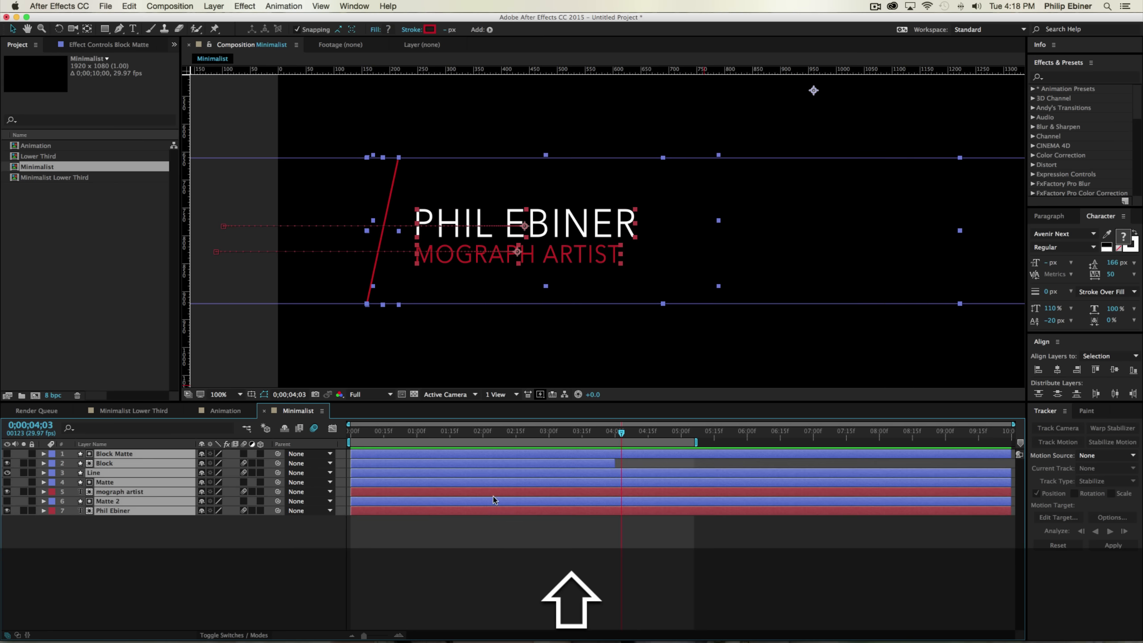
pyautogui.rightClick(457, 493)
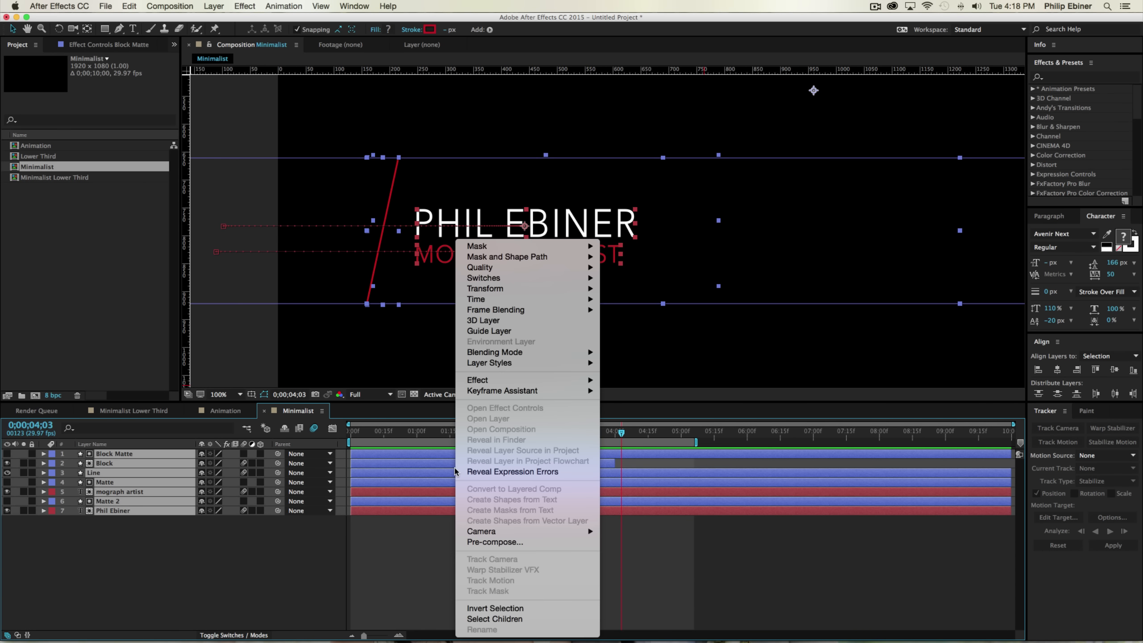
pyautogui.click(495, 542)
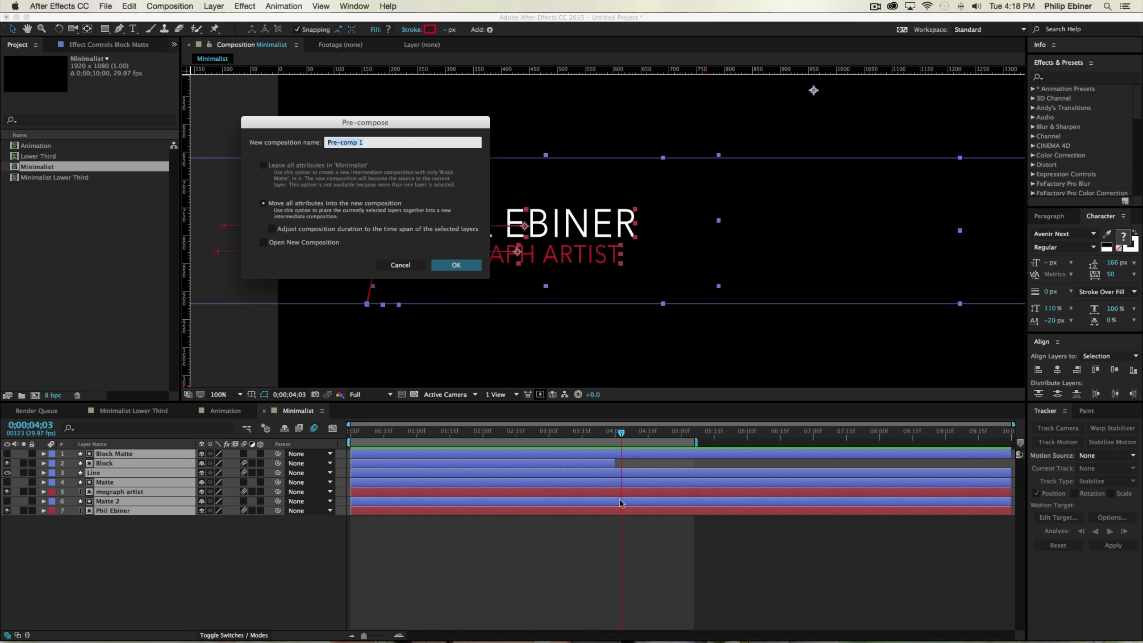
pyautogui.click(453, 265)
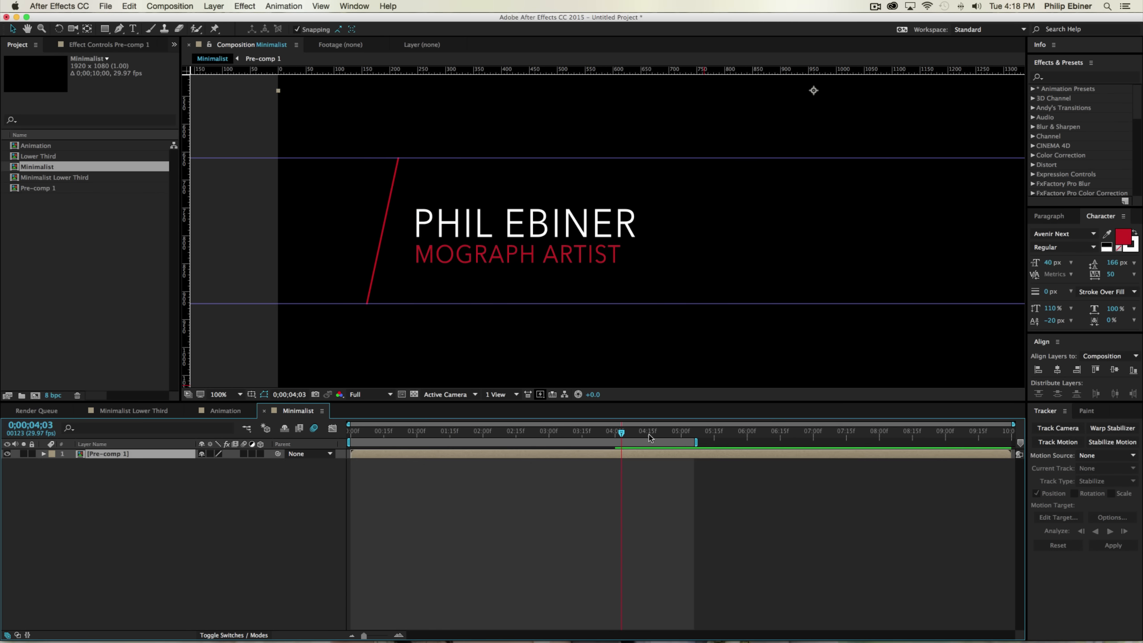
# Step: Trim the end of the Pre-comp 1 layer to 0;00;04;16 and duplicate the layer
pyautogui.moveTo(511, 428); pyautogui.dragTo(613, 444)
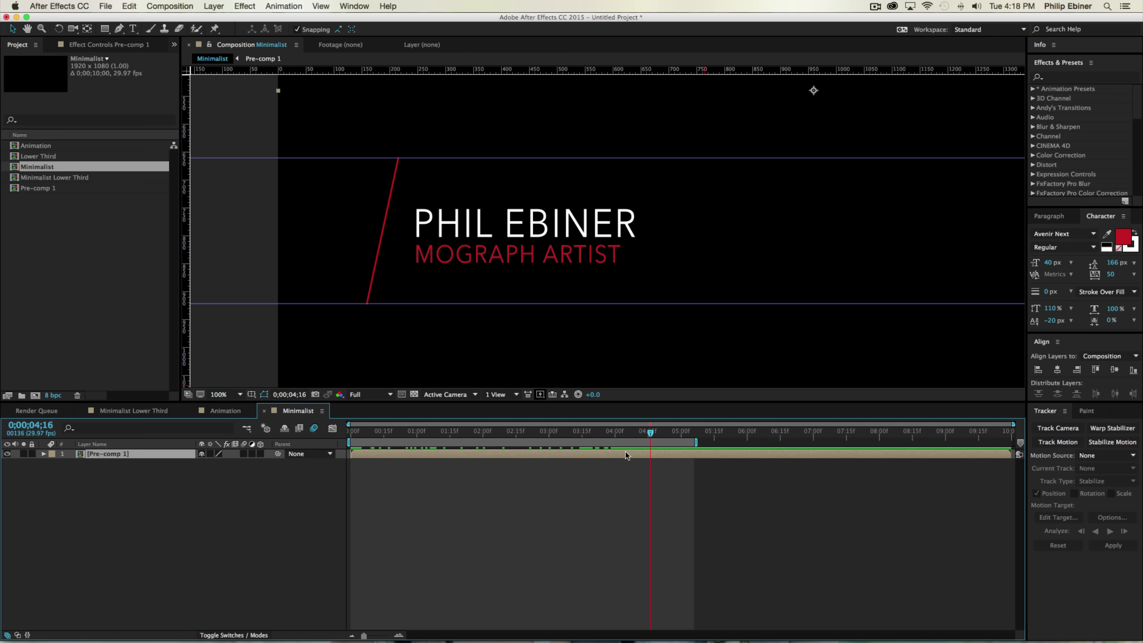
pyautogui.hotkey('alt', ']')
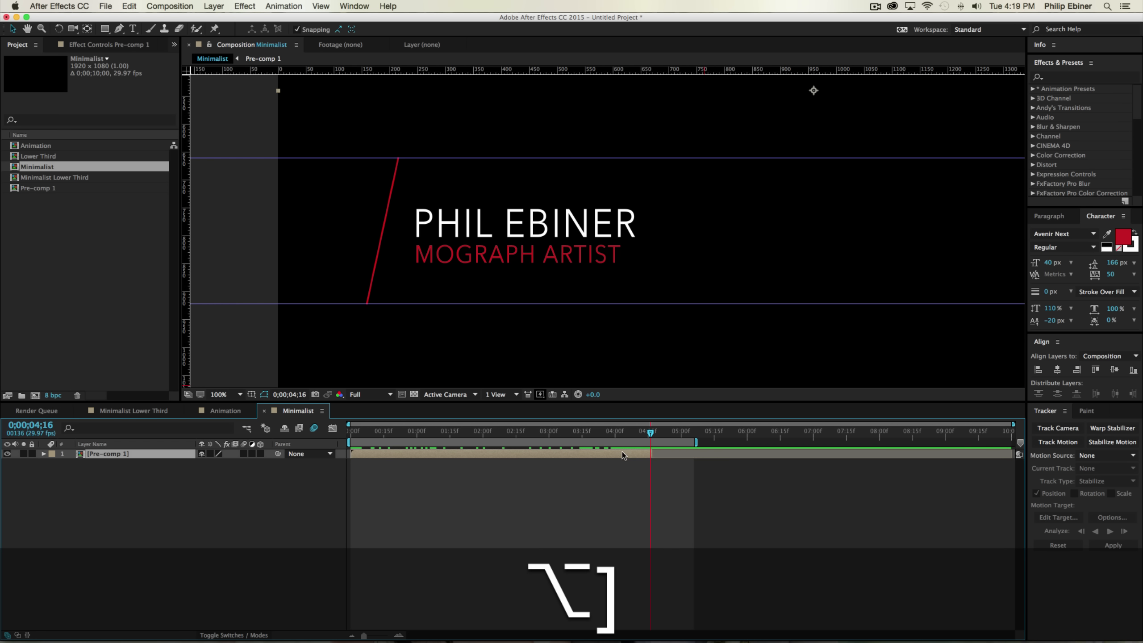
pyautogui.press('super+d')
pyautogui.press('super+shift+d')
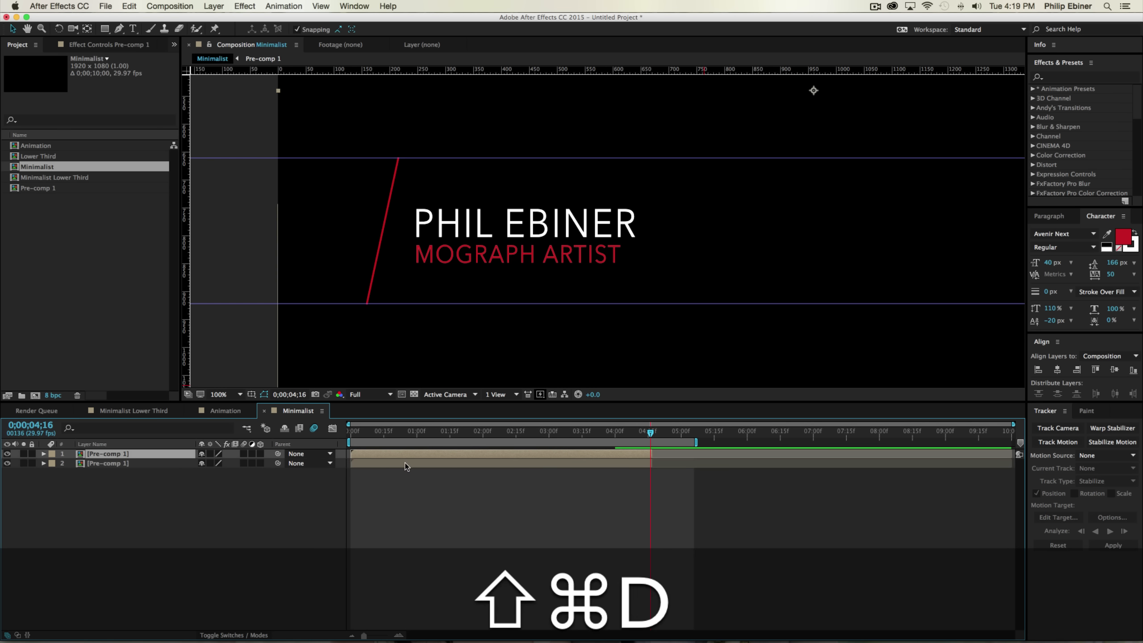
# Step: Sequence the two Pre-comp 1 layers end to end so the second starts where the first finishes
pyautogui.keyDown('shift'); pyautogui.click(405, 464); pyautogui.keyUp('shift')
pyautogui.rightClick(392, 463)
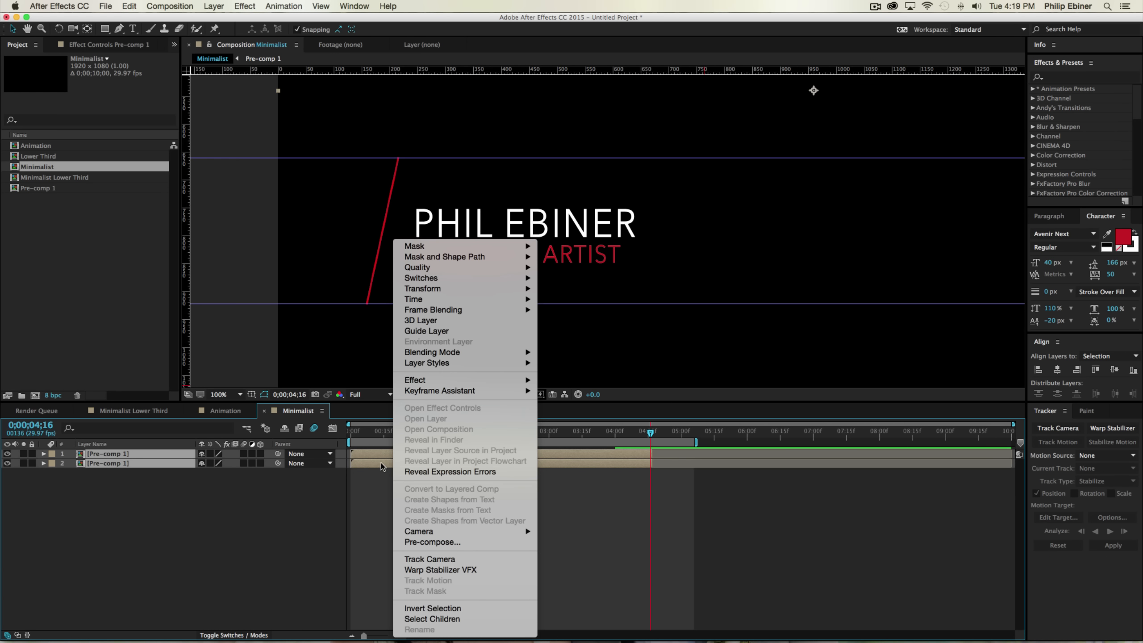
pyautogui.moveTo(531, 398)
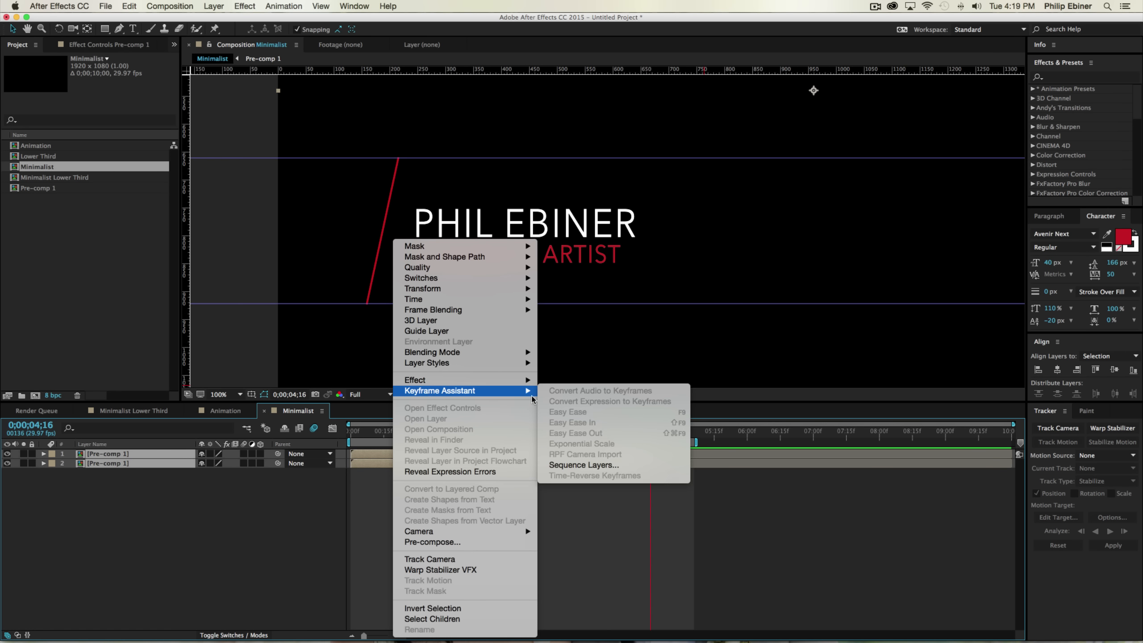
pyautogui.click(574, 465)
pyautogui.click(720, 350)
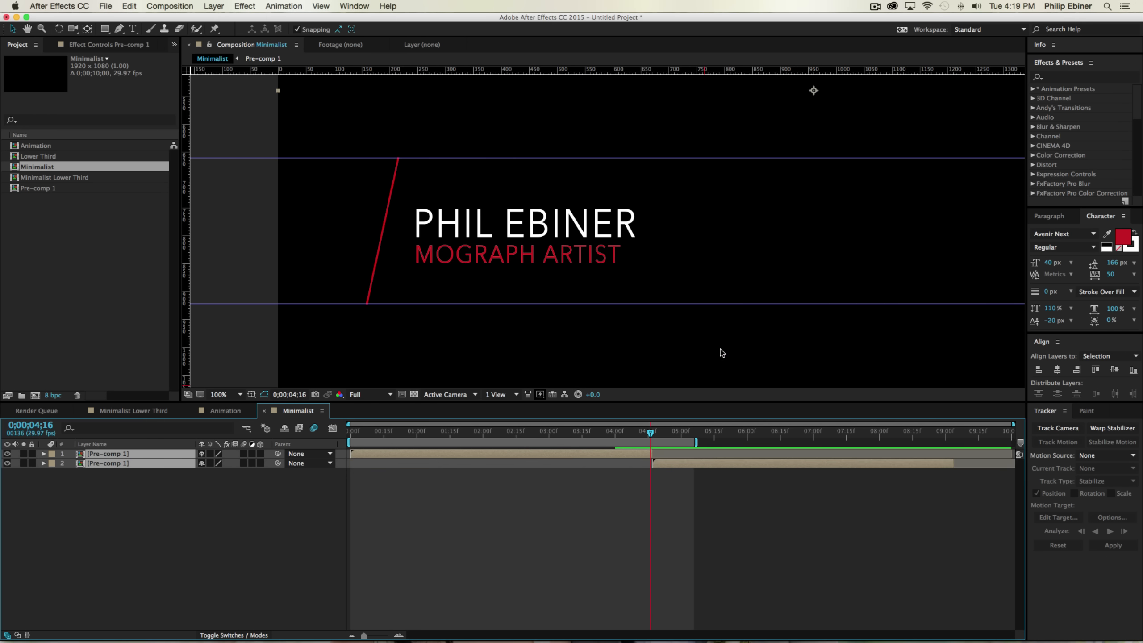
# Step: Time-reverse the second Pre-comp 1 layer so the lower third animates back out
pyautogui.click(584, 465)
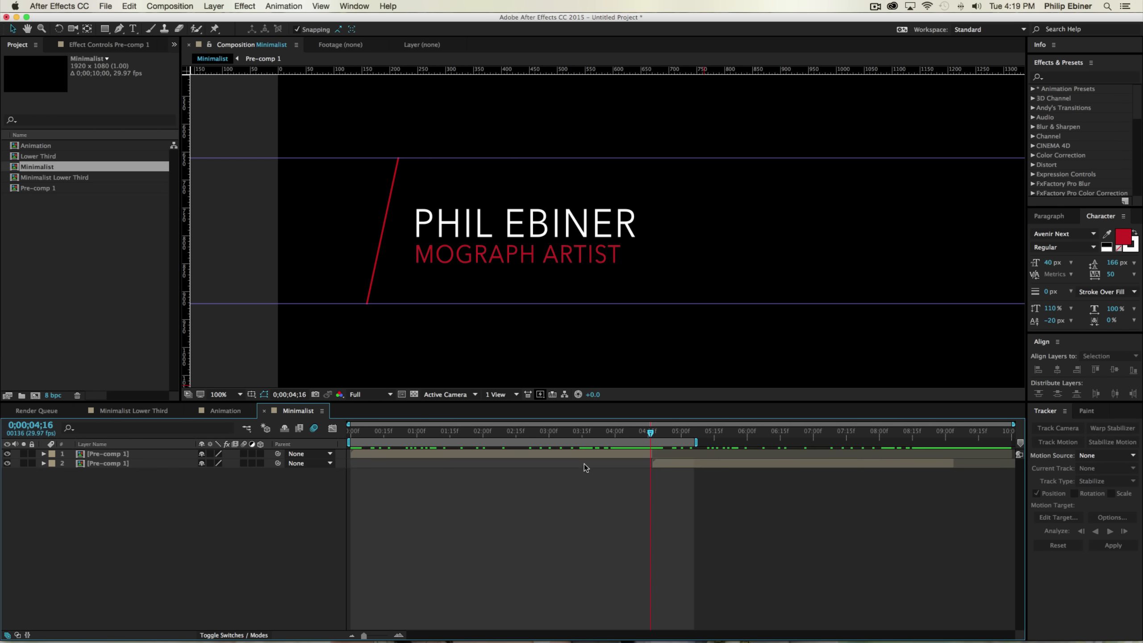
pyautogui.click(725, 464)
pyautogui.rightClick(684, 465)
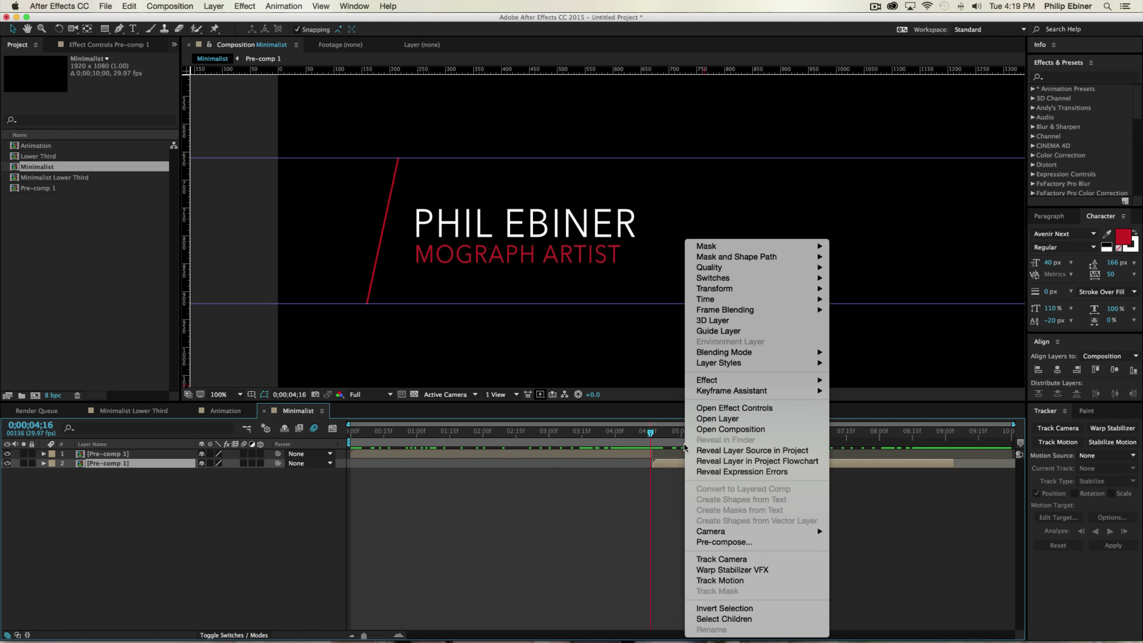
pyautogui.moveTo(728, 300)
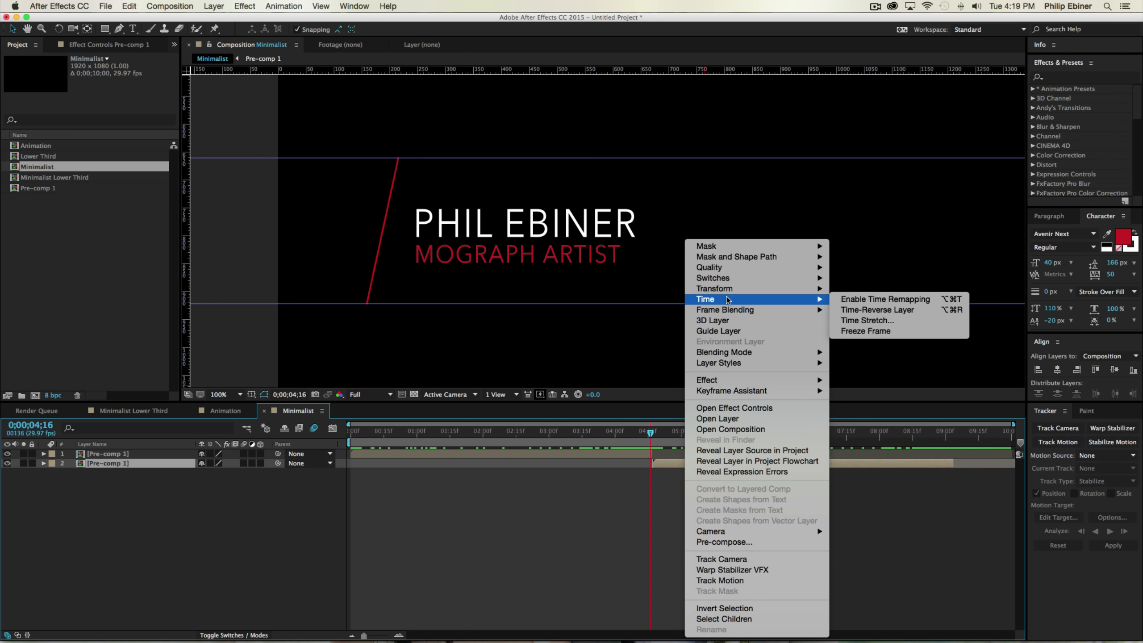
pyautogui.click(860, 310)
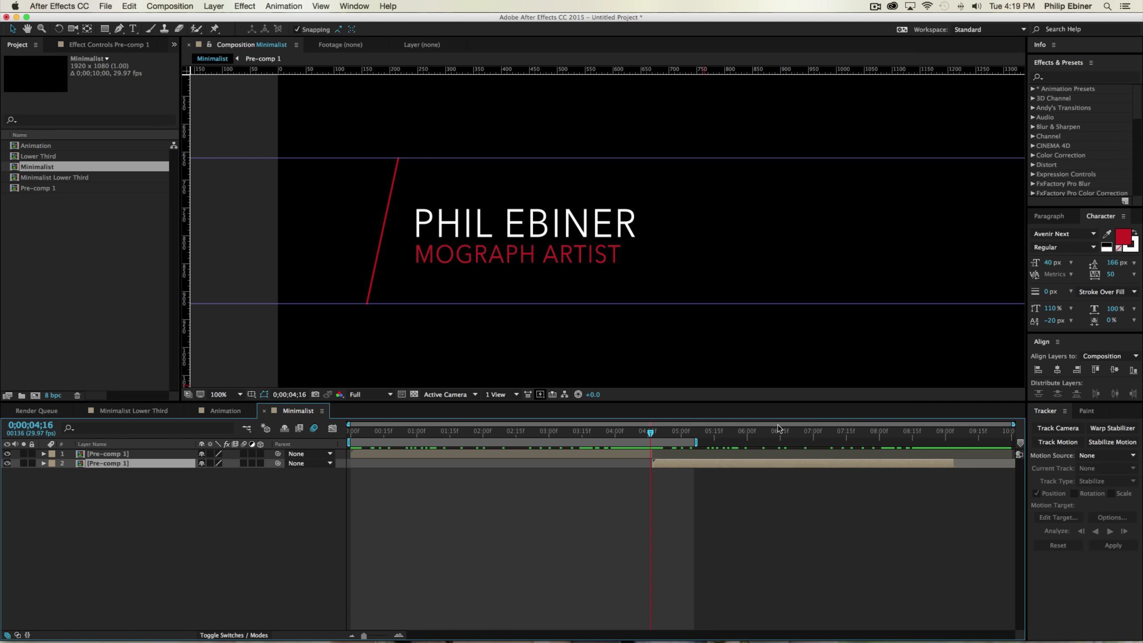
# Step: Extend the work area to the end of the Minimalist composition and preview the complete in-and-out animation
pyautogui.moveTo(693, 442); pyautogui.dragTo(1062, 445)
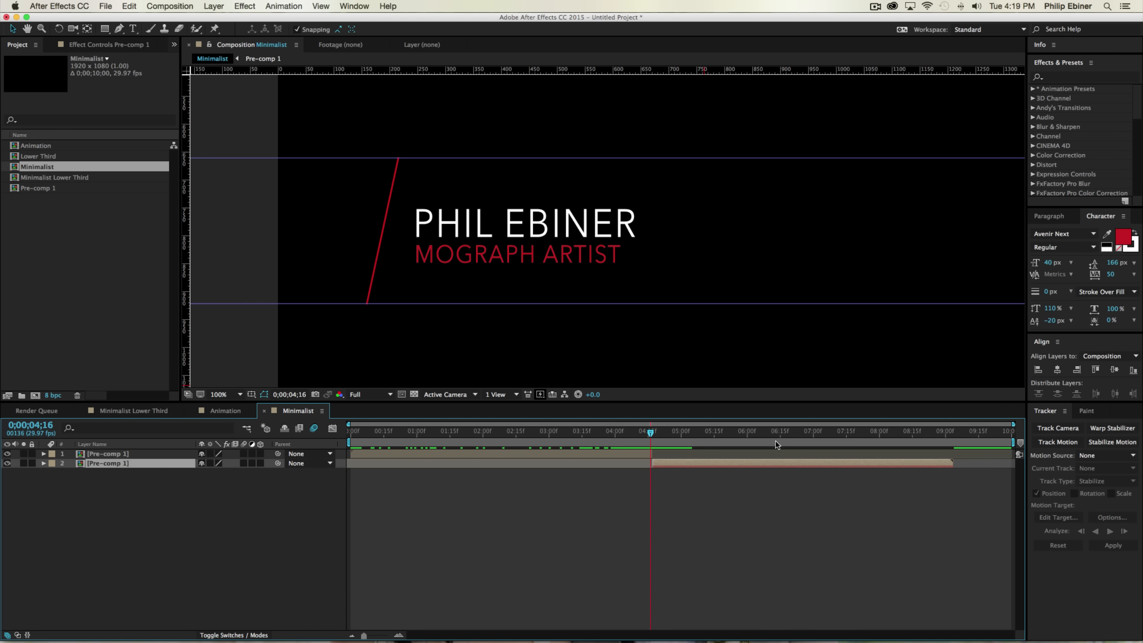
pyautogui.press('KP_0')
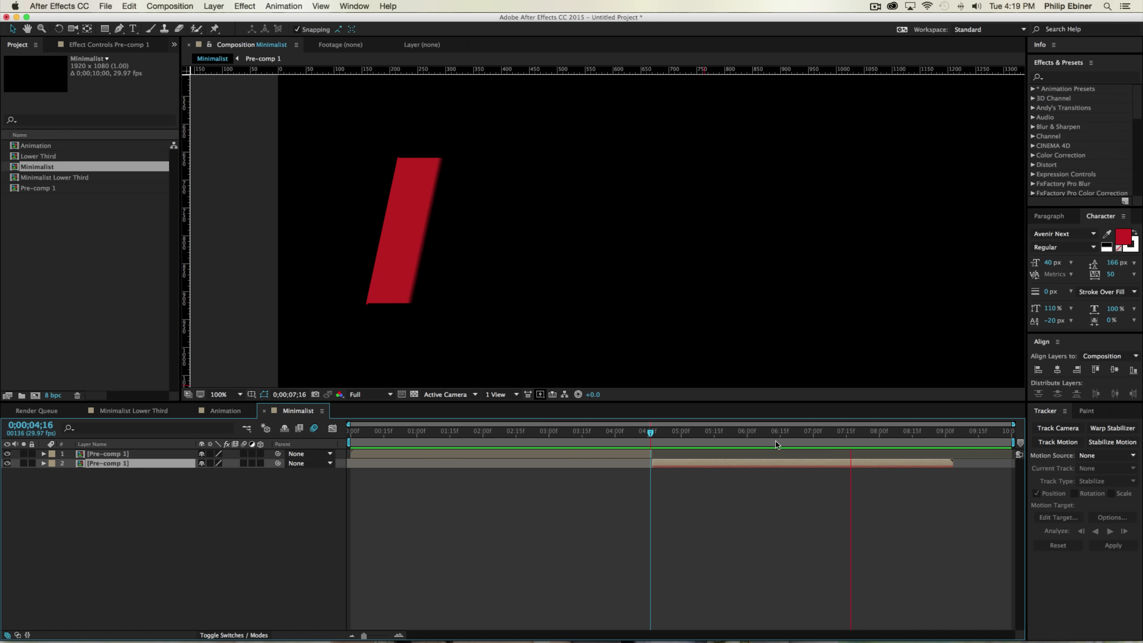
pyautogui.press('space')
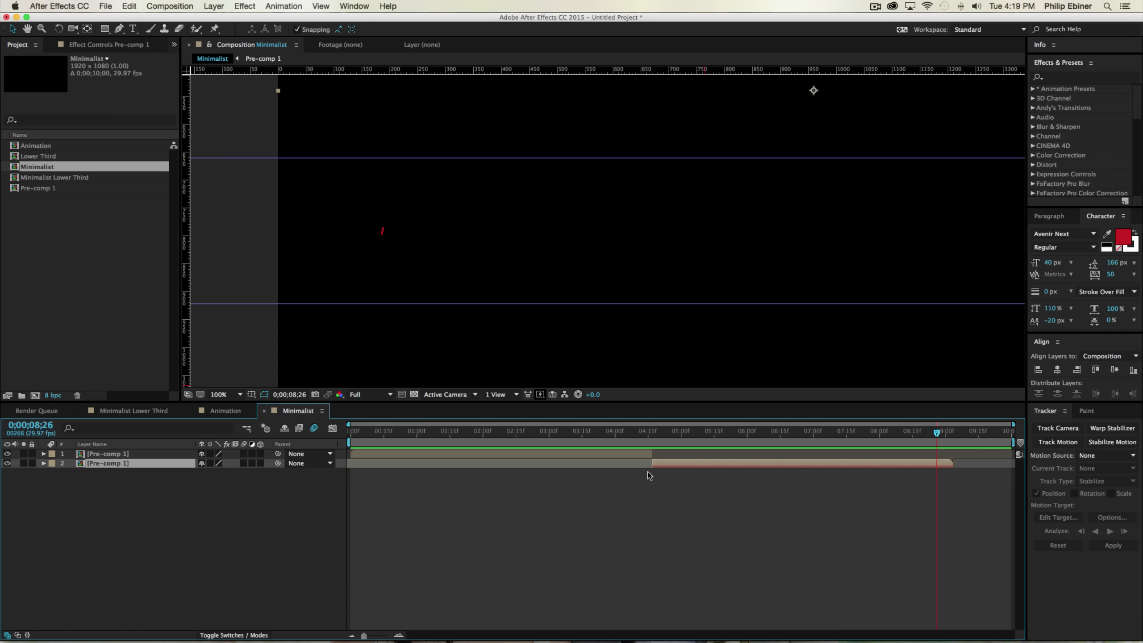
# Step: Pre-compose both Pre-comp 1 layers as Pre-comp 2, moving all attributes into the new composition
pyautogui.keyDown('shift'); pyautogui.click(611, 456); pyautogui.keyUp('shift')
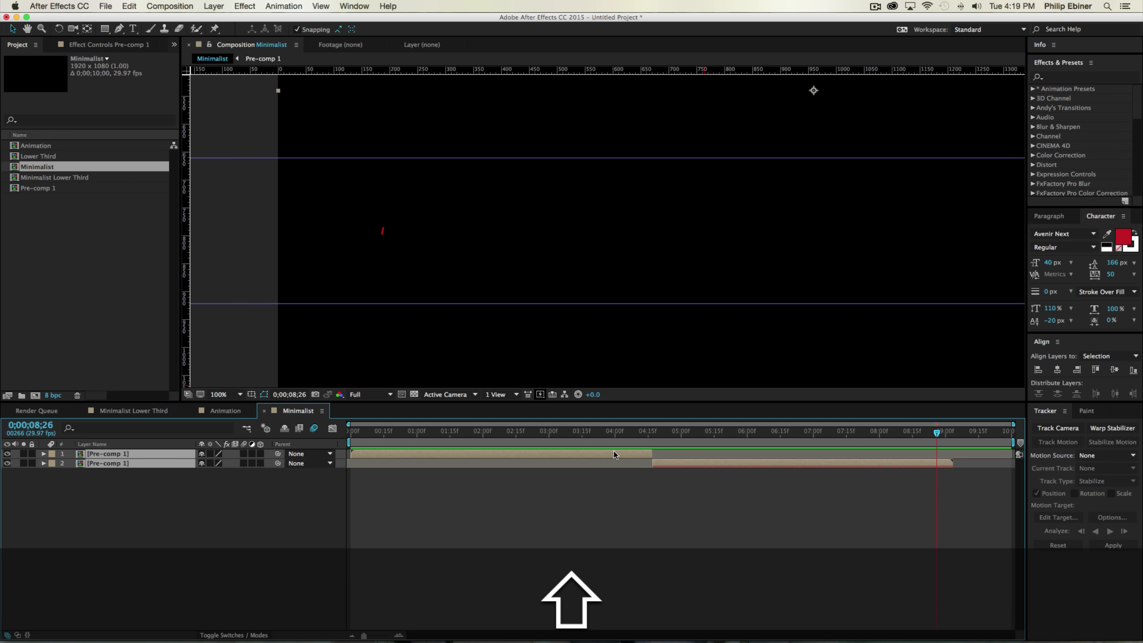
pyautogui.press('shift+super+c')
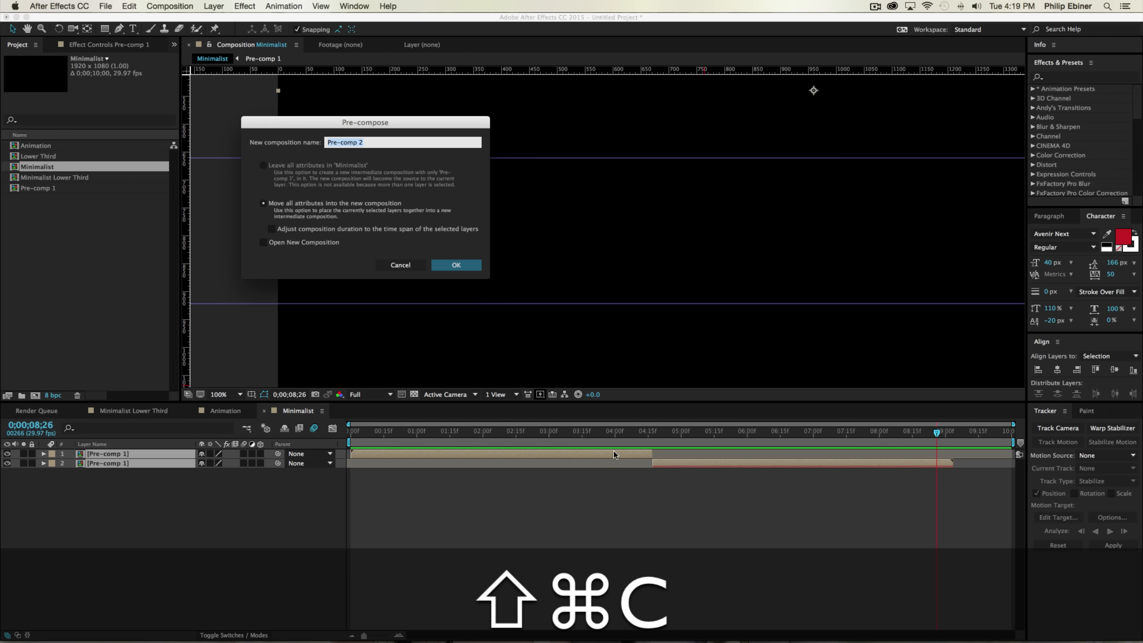
pyautogui.press('Return')
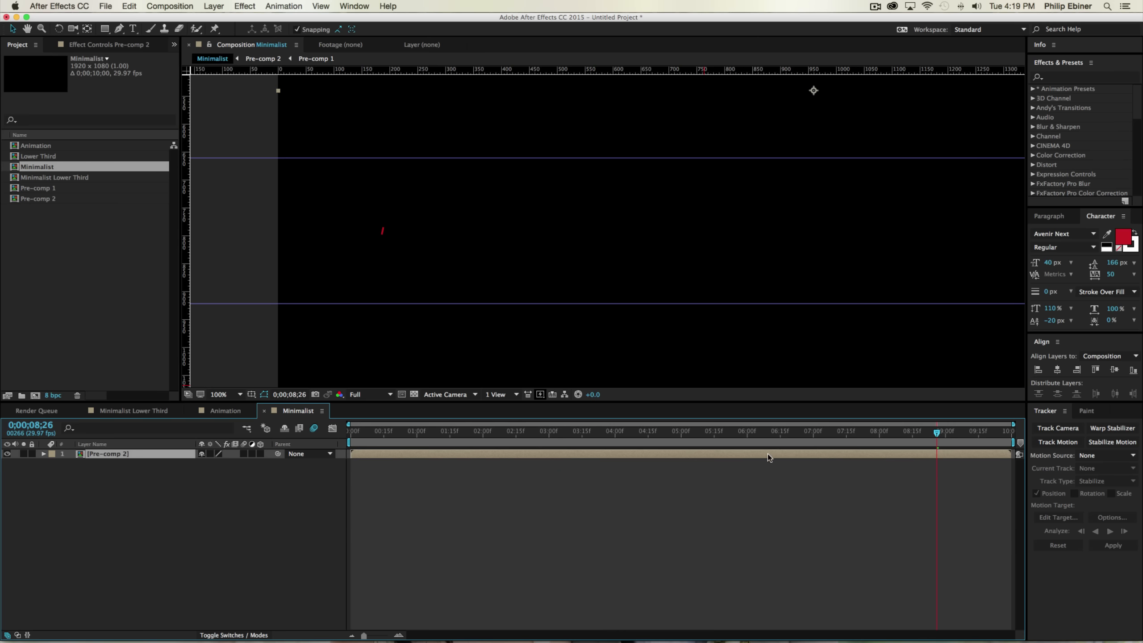
# Step: Enable time remapping on the Pre-comp 2 layer
pyautogui.rightClick(768, 454)
pyautogui.moveTo(821, 301)
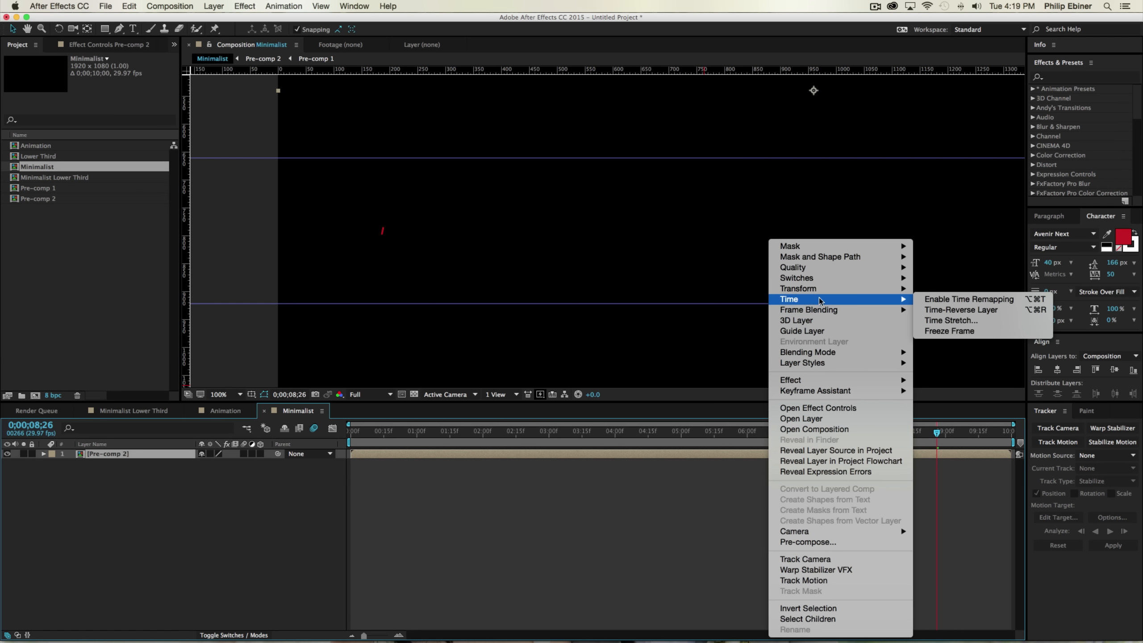
pyautogui.click(939, 302)
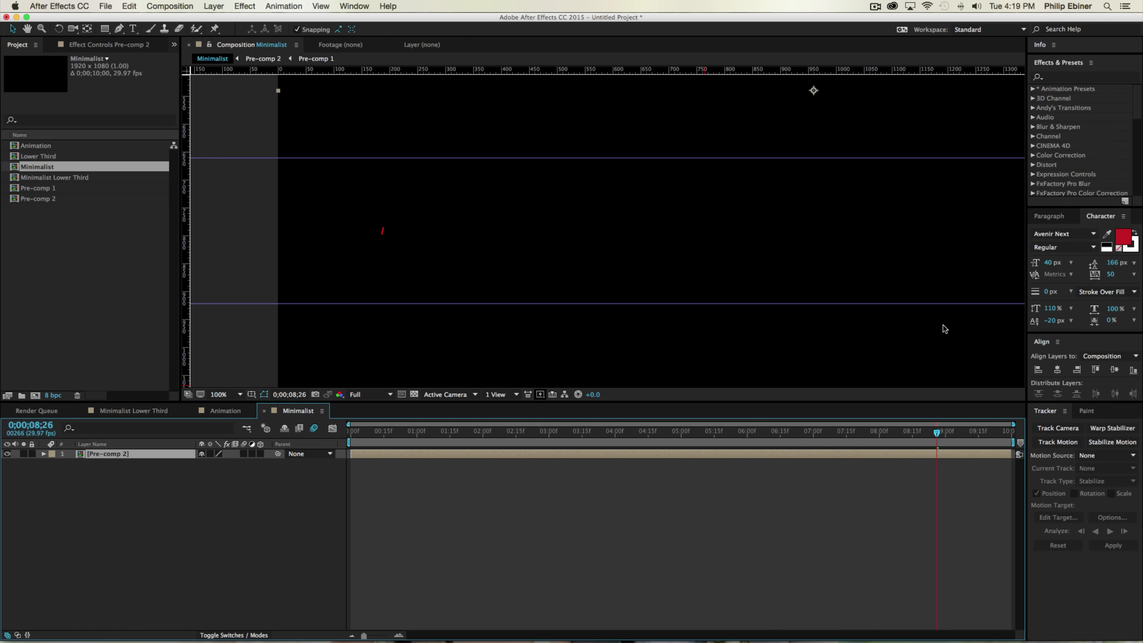
pyautogui.click(405, 488)
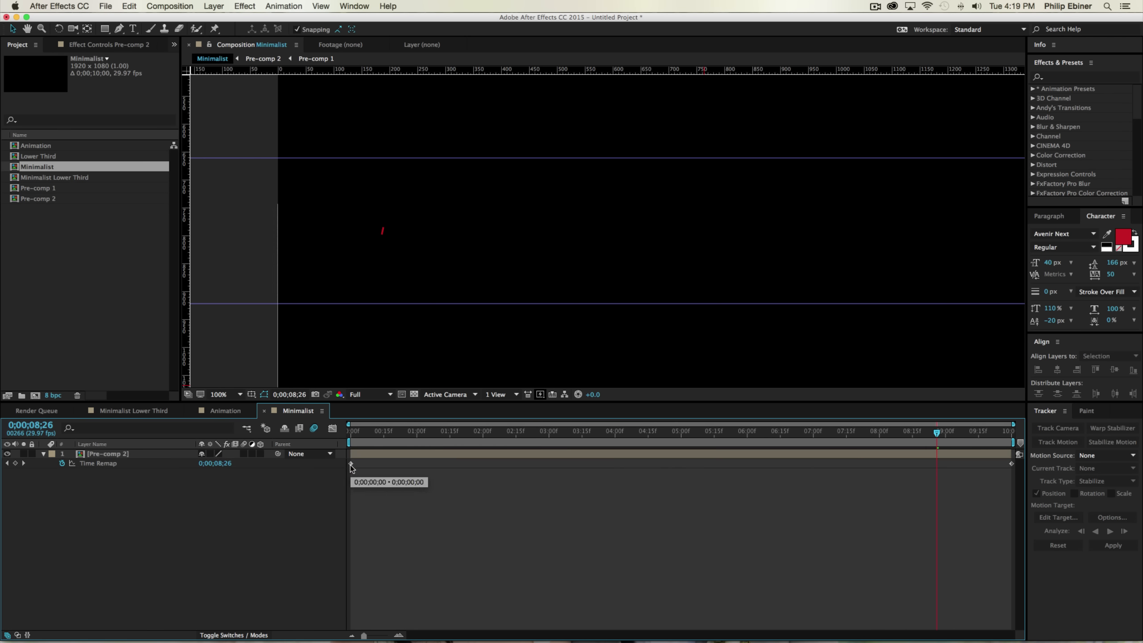
# Step: Move Pre-comp 2's last Time Remap keyframe earlier, to slightly past 7.5 seconds, and preview the sped-up animation
pyautogui.click(1009, 464)
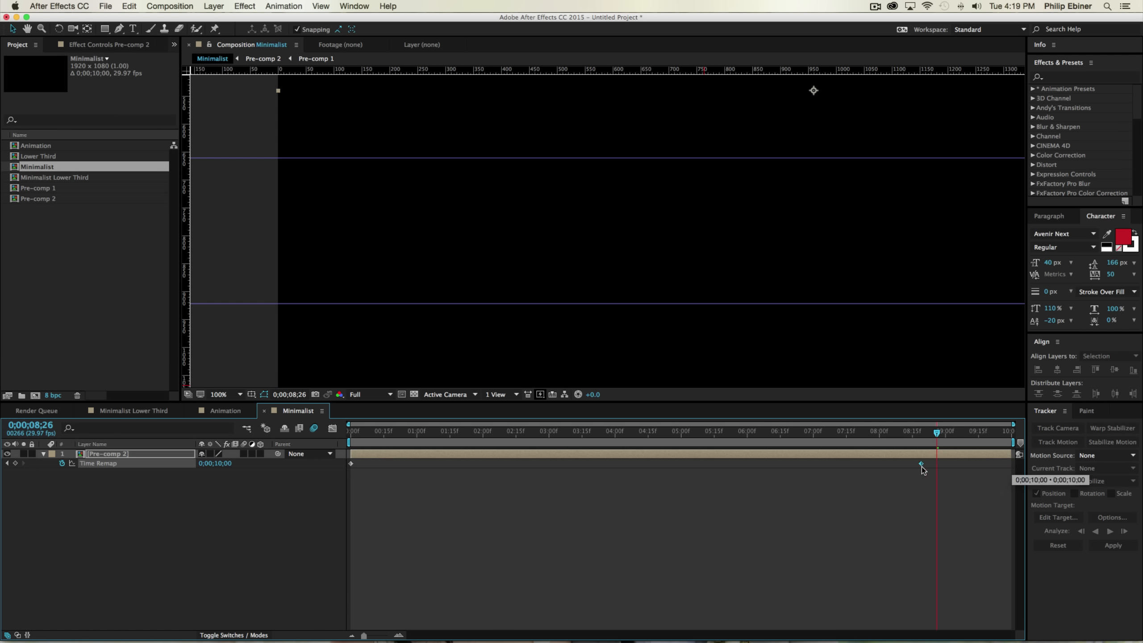
pyautogui.moveTo(922, 467); pyautogui.dragTo(853, 465)
pyautogui.moveTo(486, 431); pyautogui.dragTo(607, 433)
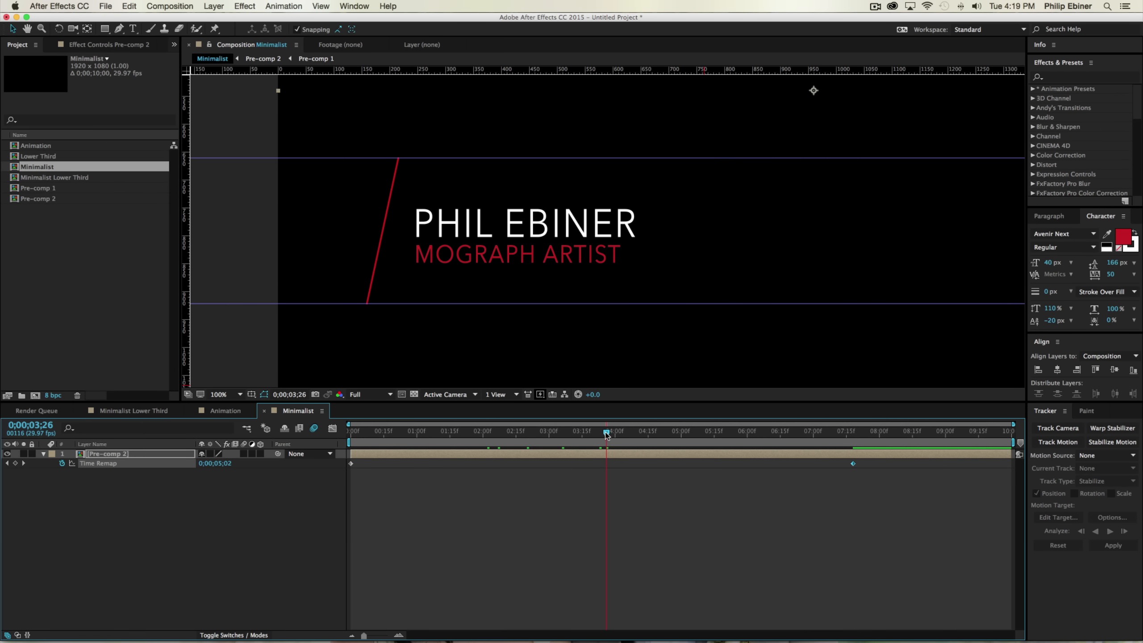
pyautogui.press('KP_0')
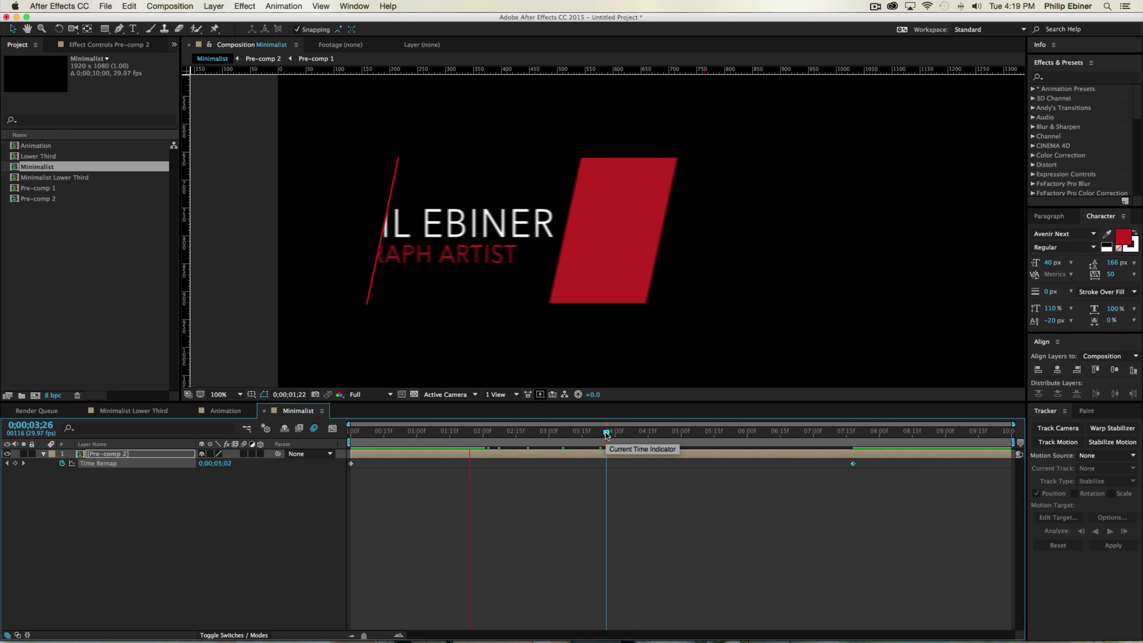